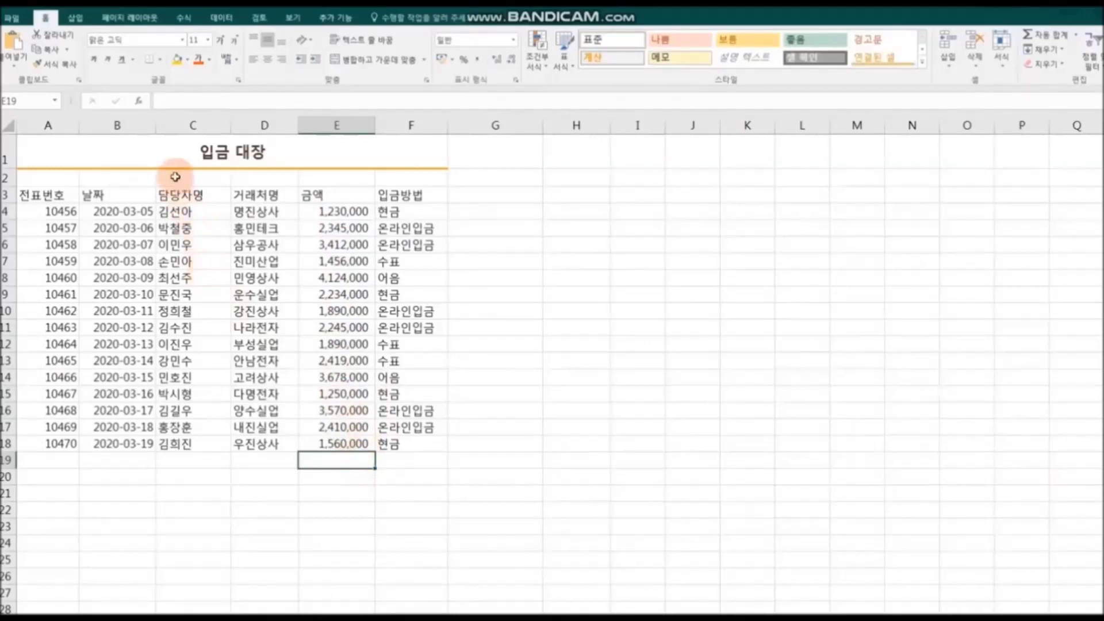
- Total the amounts E4:E18 in cell E19 with the SUM function
left_click(139, 102)
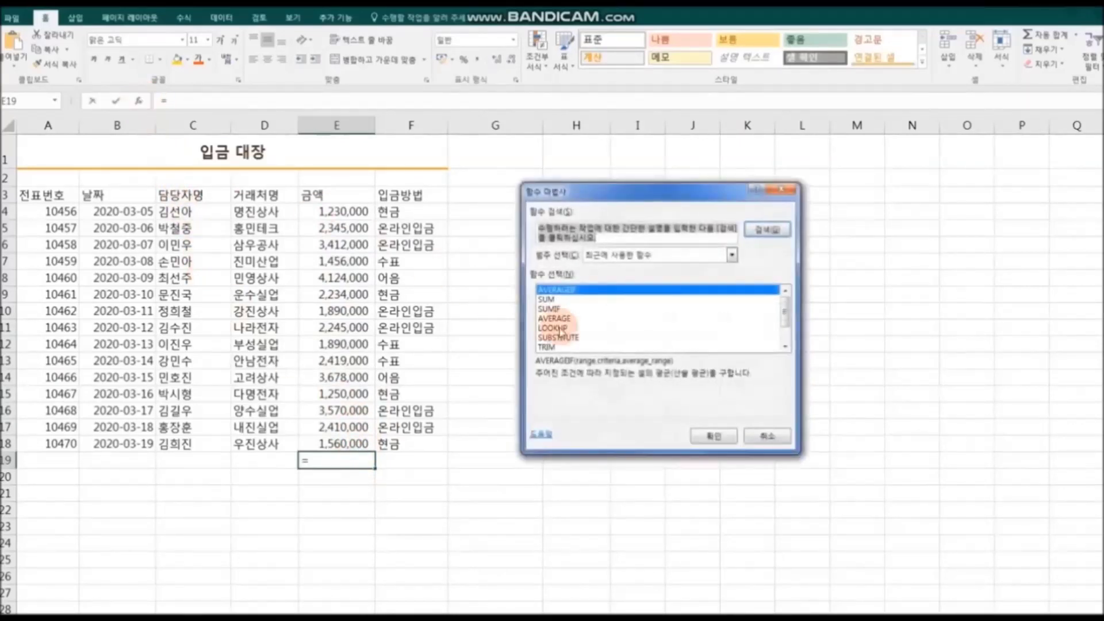
left_click(559, 300)
left_click(714, 436)
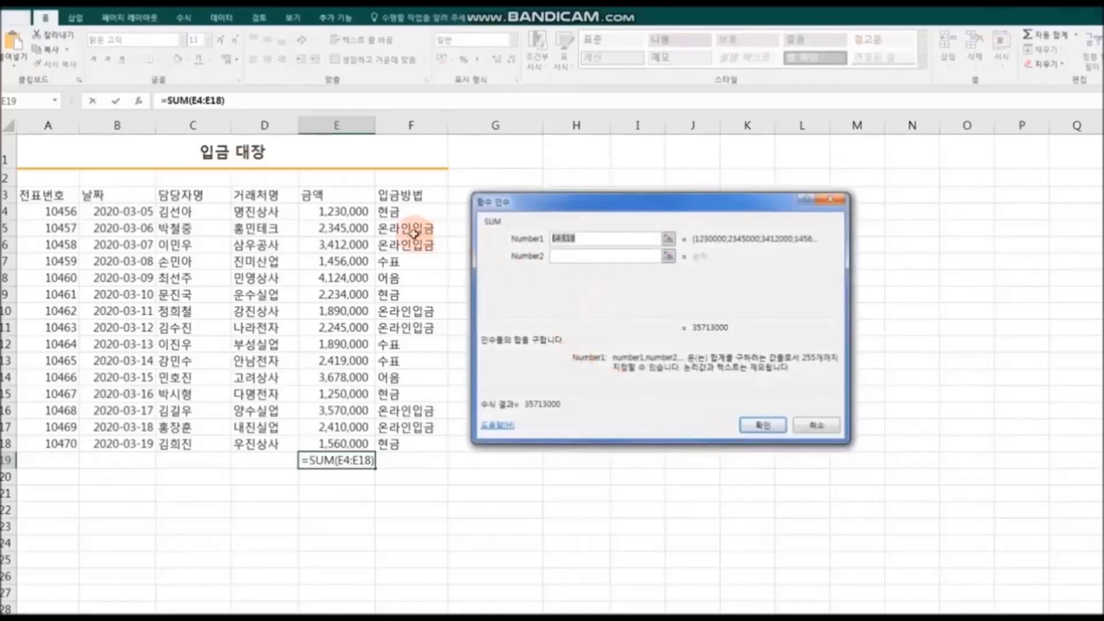
left_click(344, 212)
left_click_drag(344, 211, 352, 445)
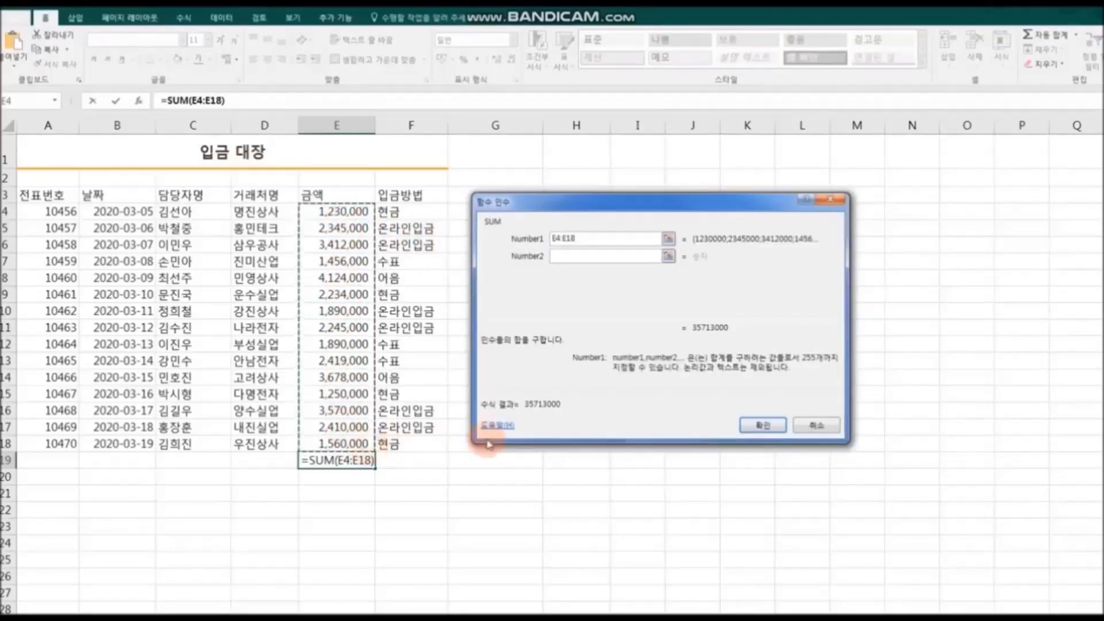
left_click(761, 426)
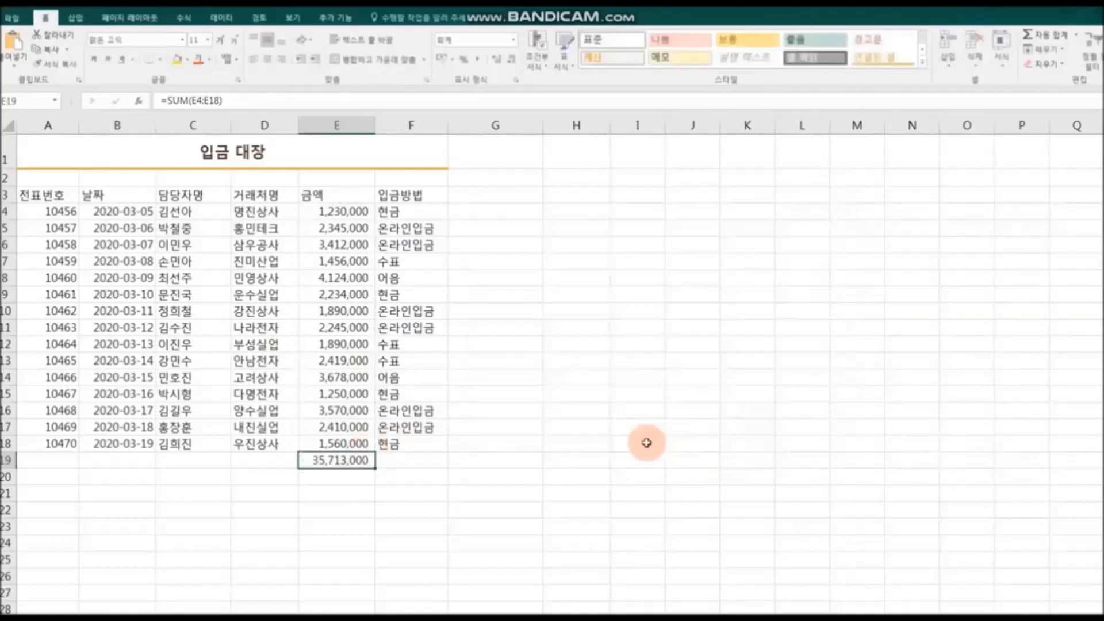
left_click(560, 448)
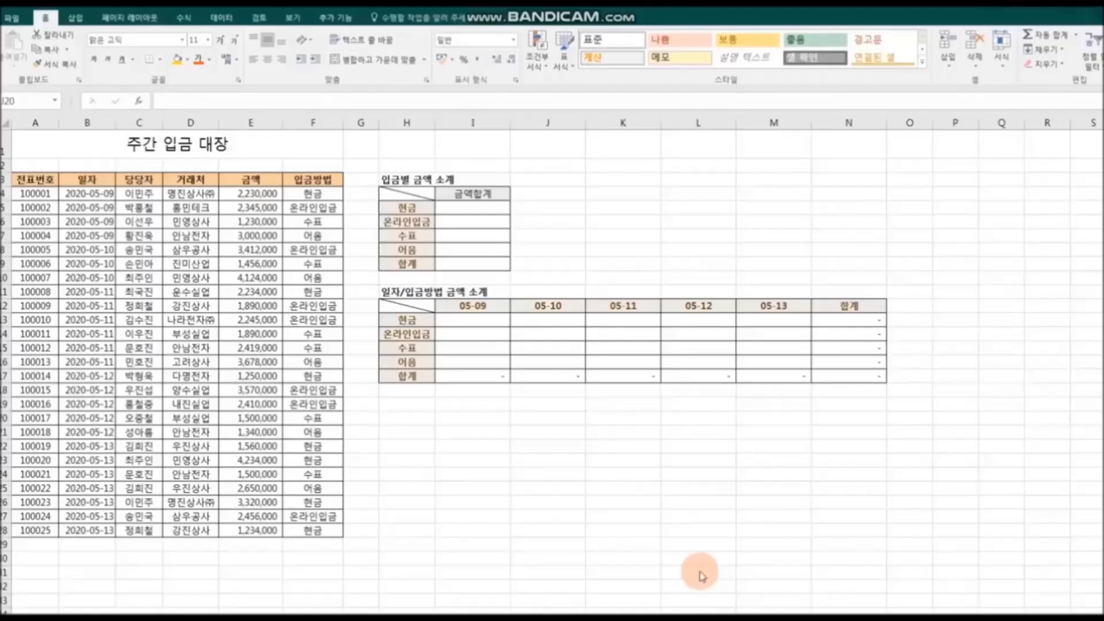
left_click_drag(241, 192, 253, 526)
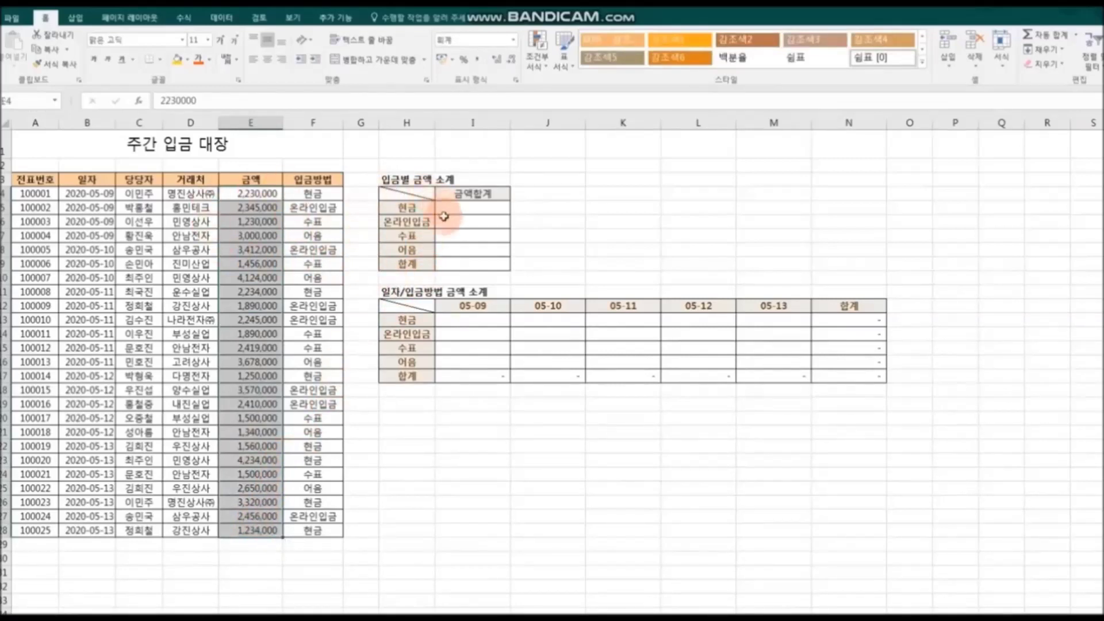
left_click(418, 207)
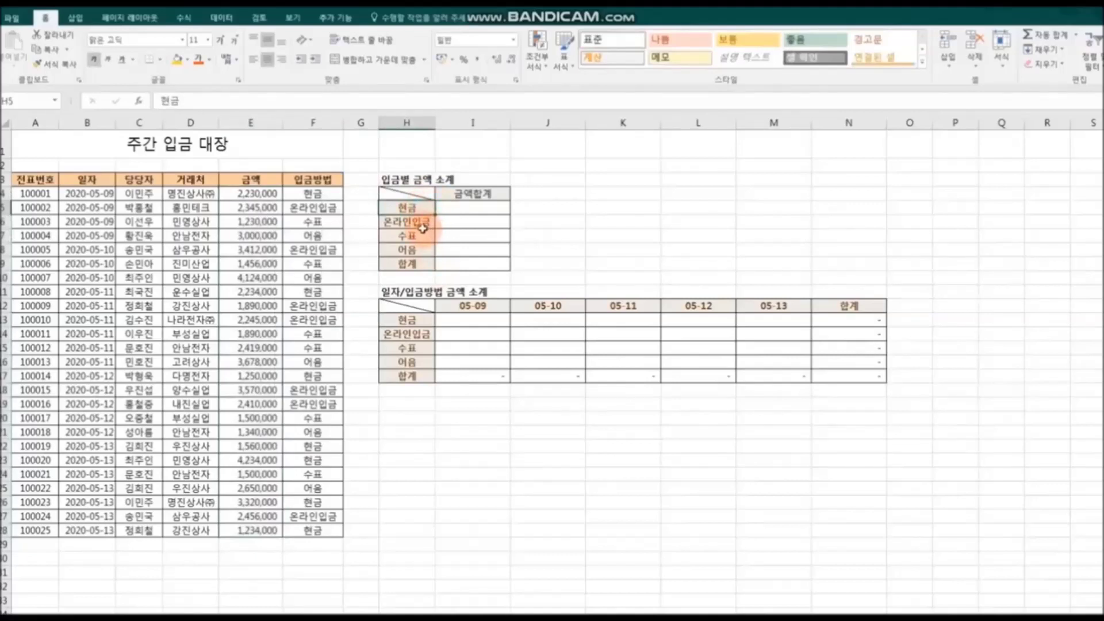
left_click(422, 228)
left_click(424, 237)
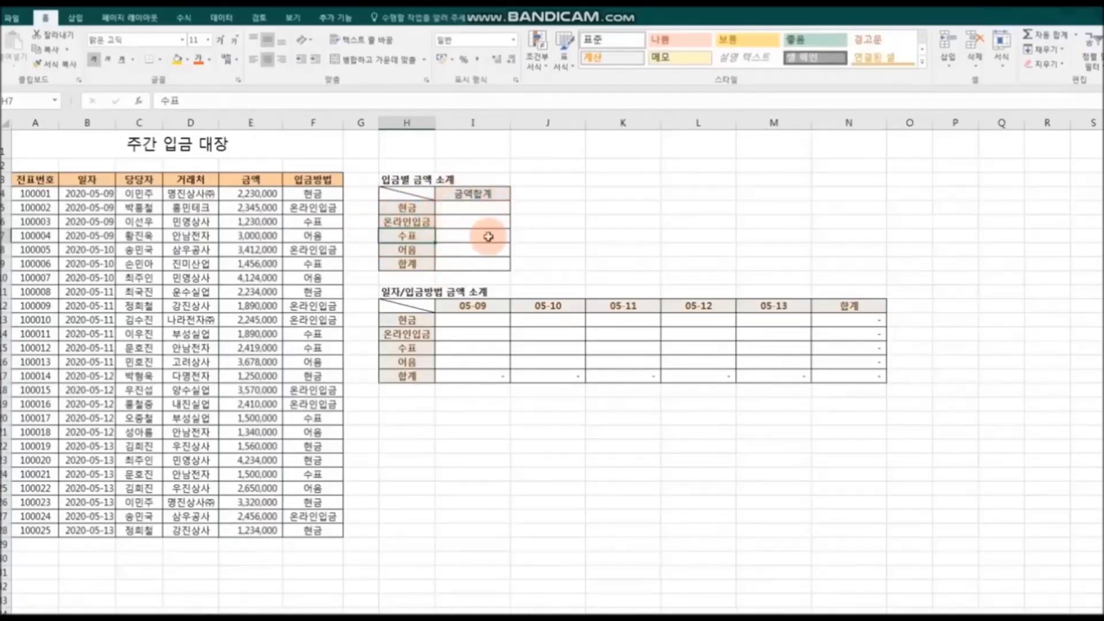
left_click(487, 264)
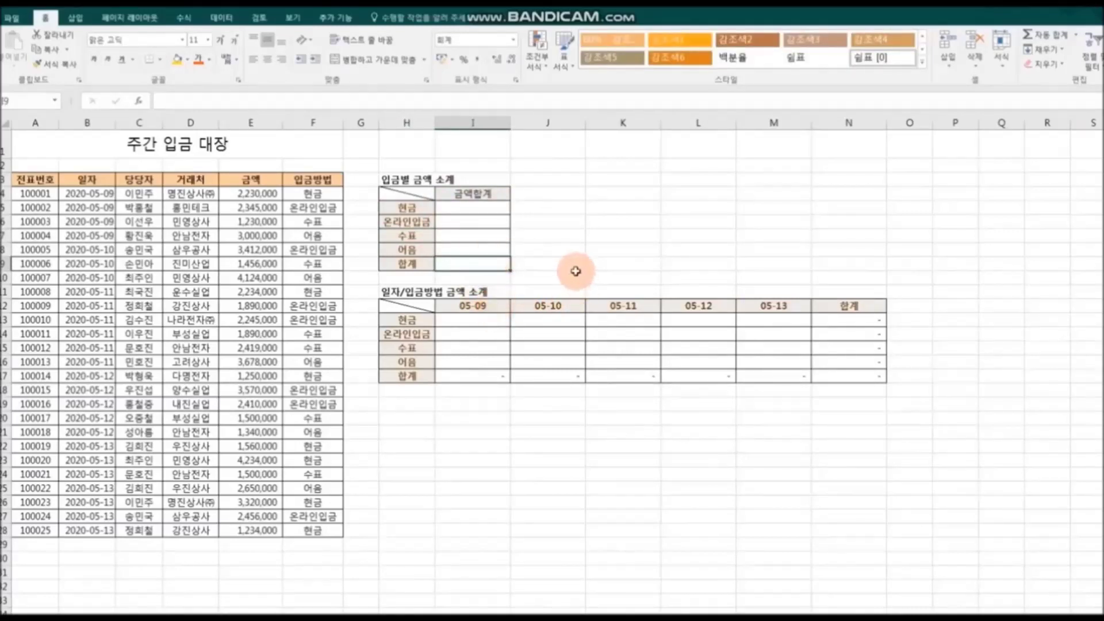
- Start a SUMIF function in cell I5 with the absolute range $F$4:$F$28 and cell H5 as the criteria
left_click(471, 211)
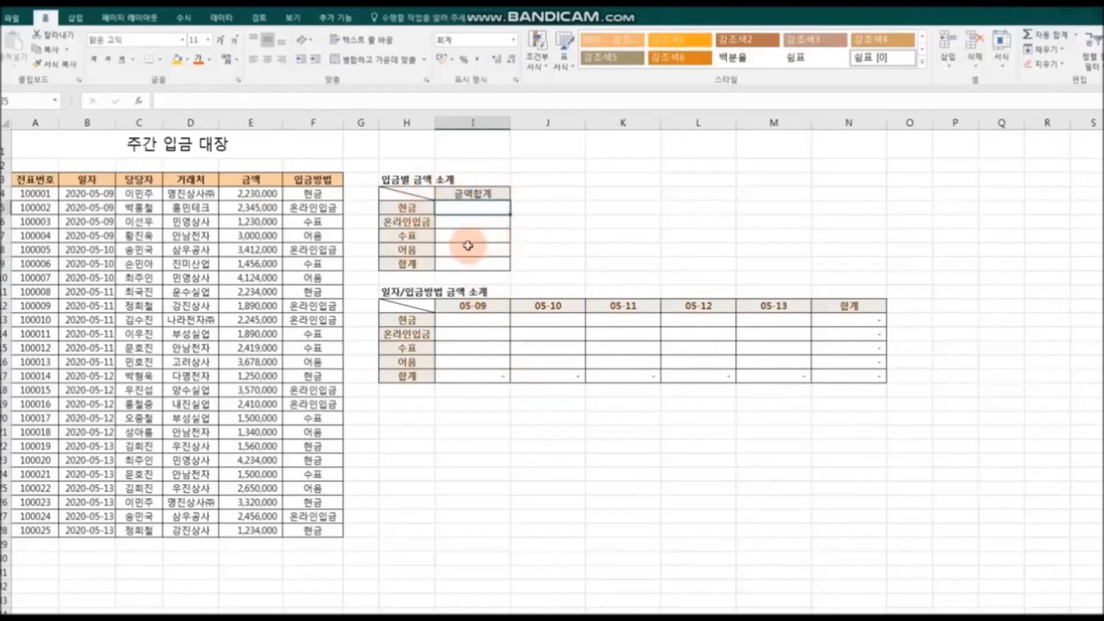
left_click(139, 104)
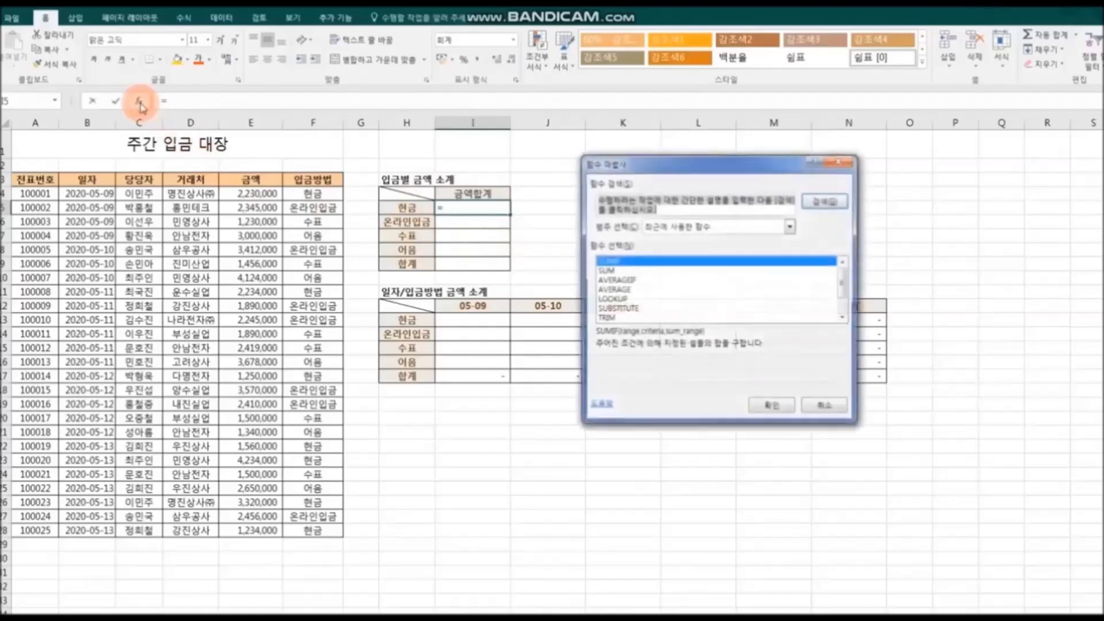
left_click(770, 407)
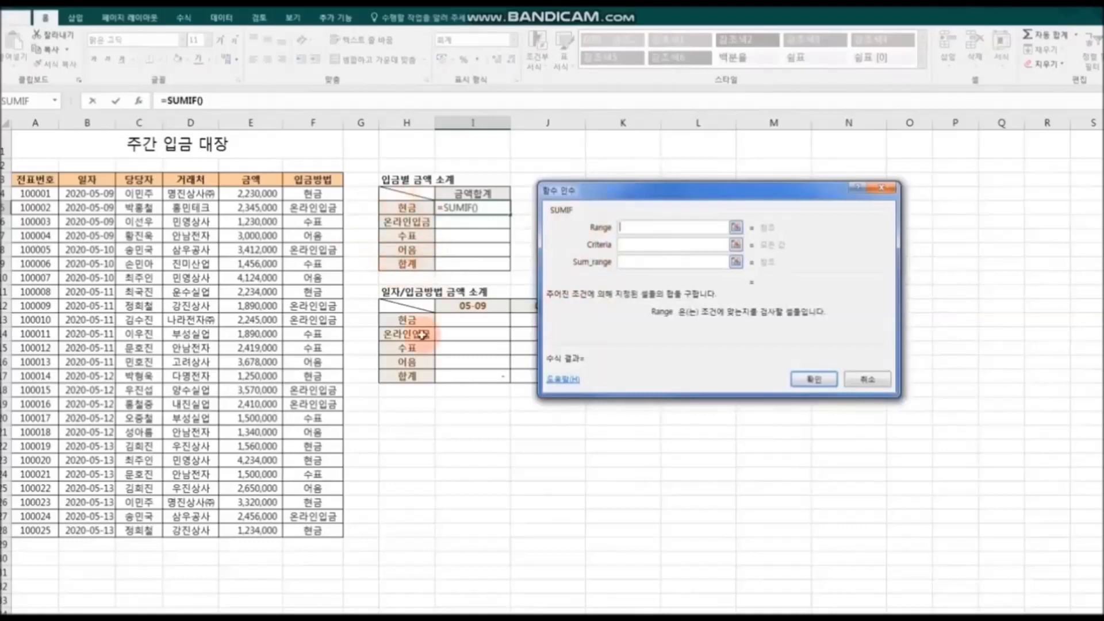
left_click_drag(303, 194, 303, 525)
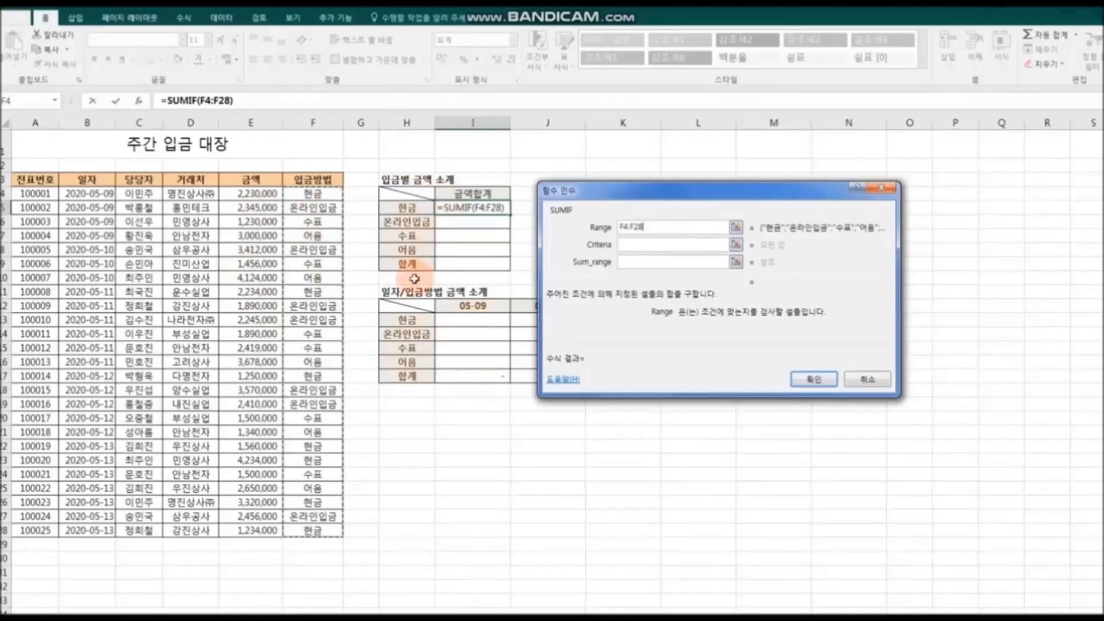
key("F4")
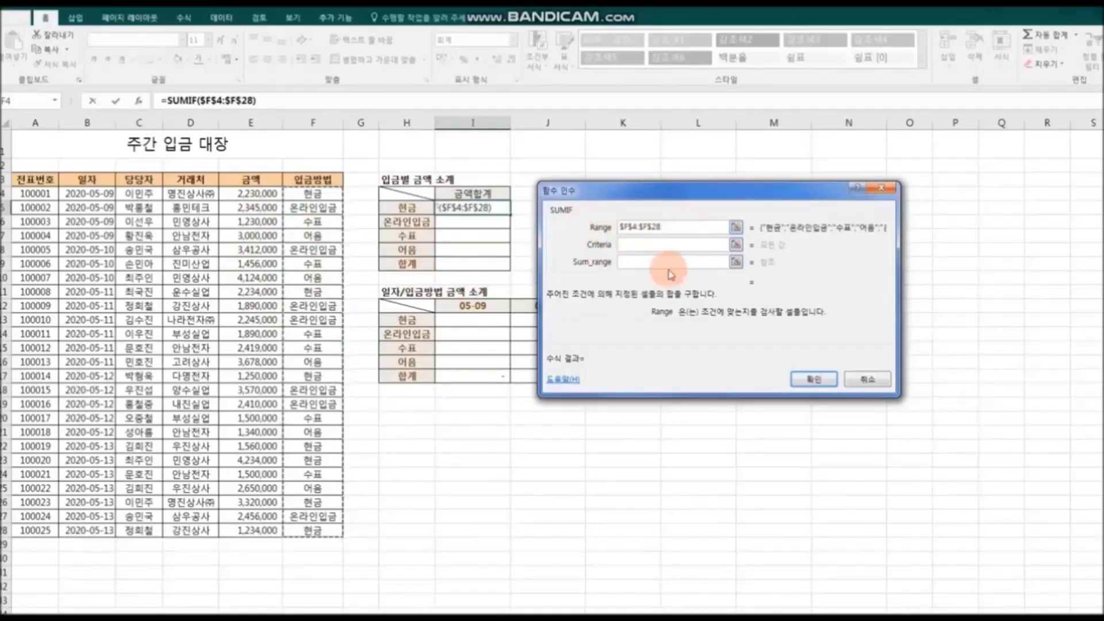
left_click(624, 244)
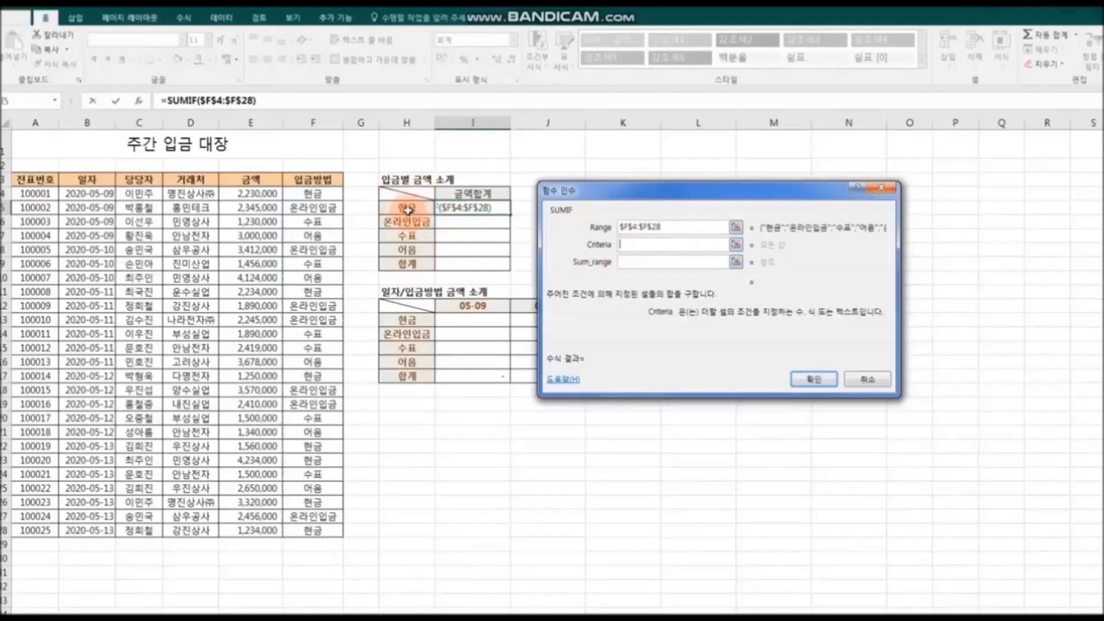
left_click(407, 208)
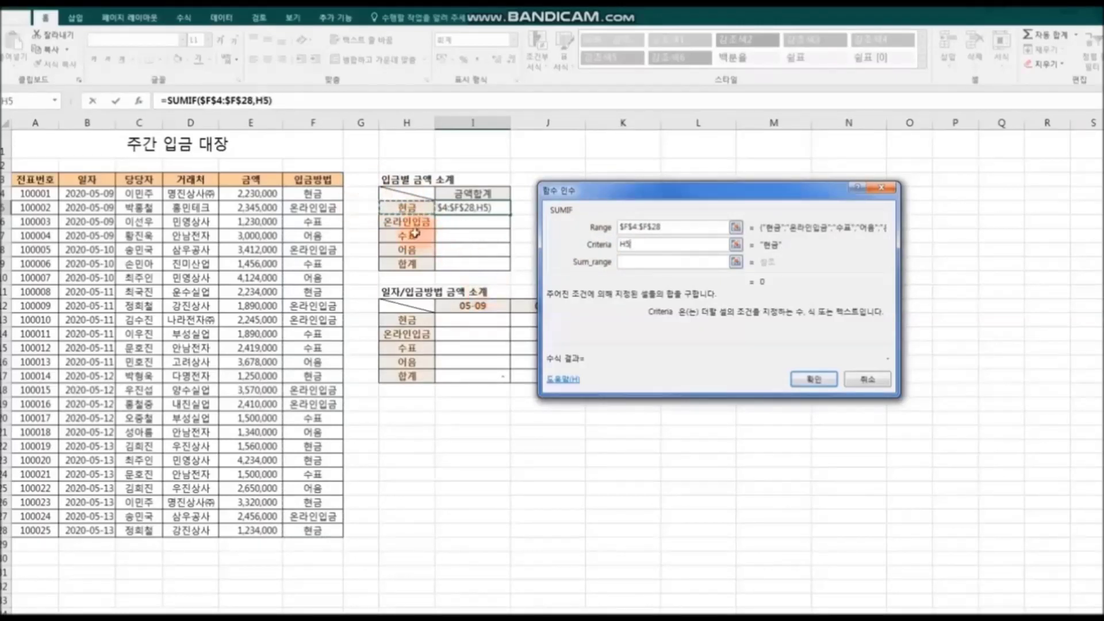
- Complete the SUMIF with the absolute sum range $E$4:$E$28 and fill the formula from I5 down to I8
left_click(627, 264)
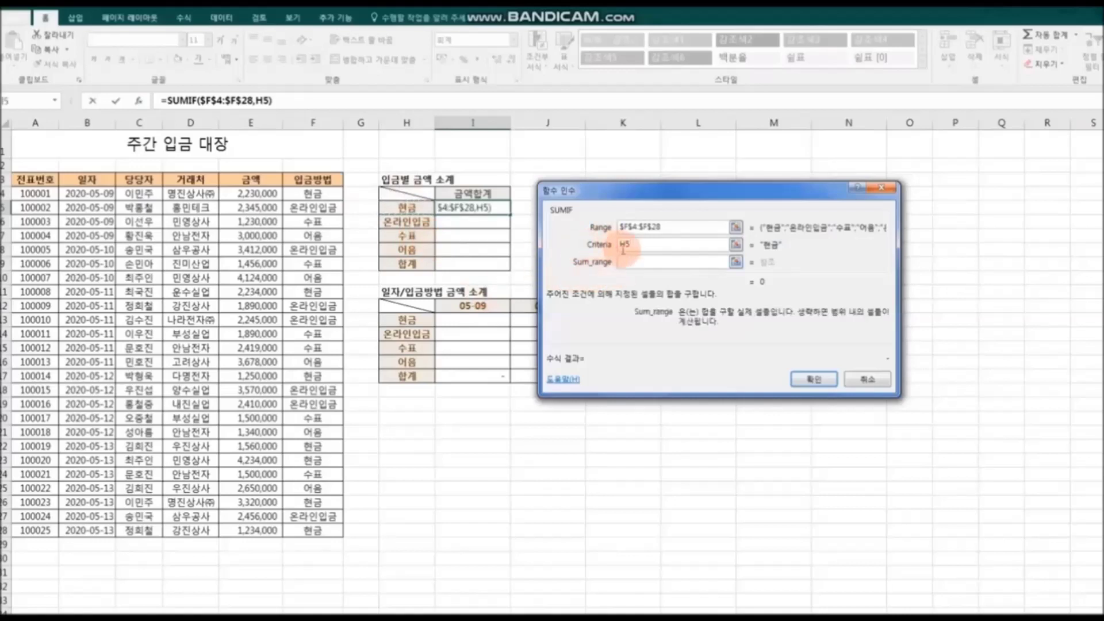
left_click_drag(261, 194, 257, 530)
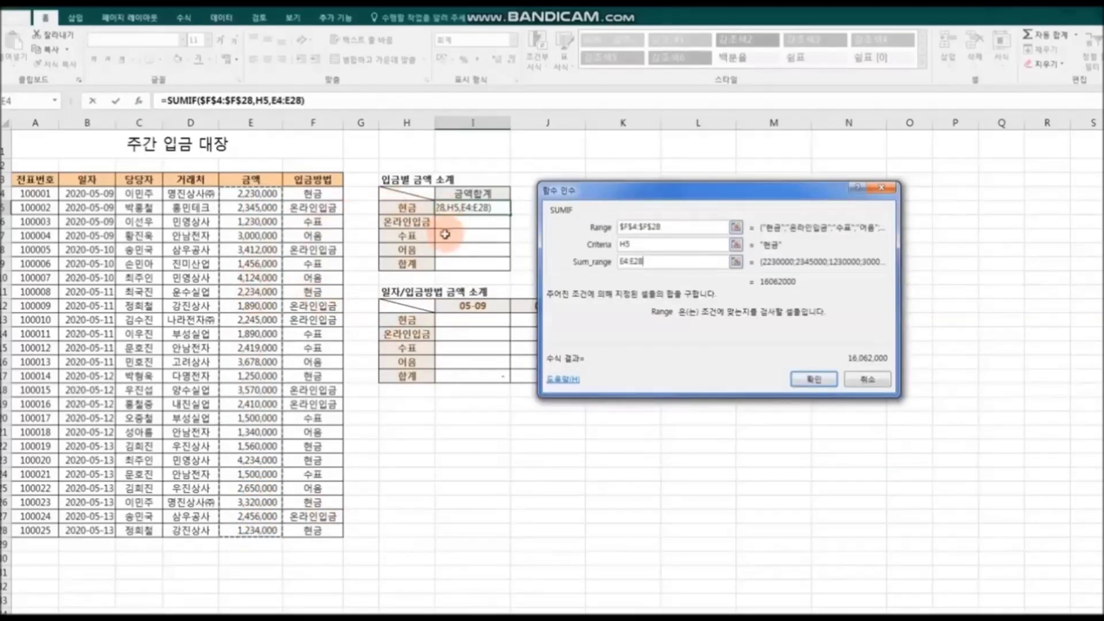
key("F4")
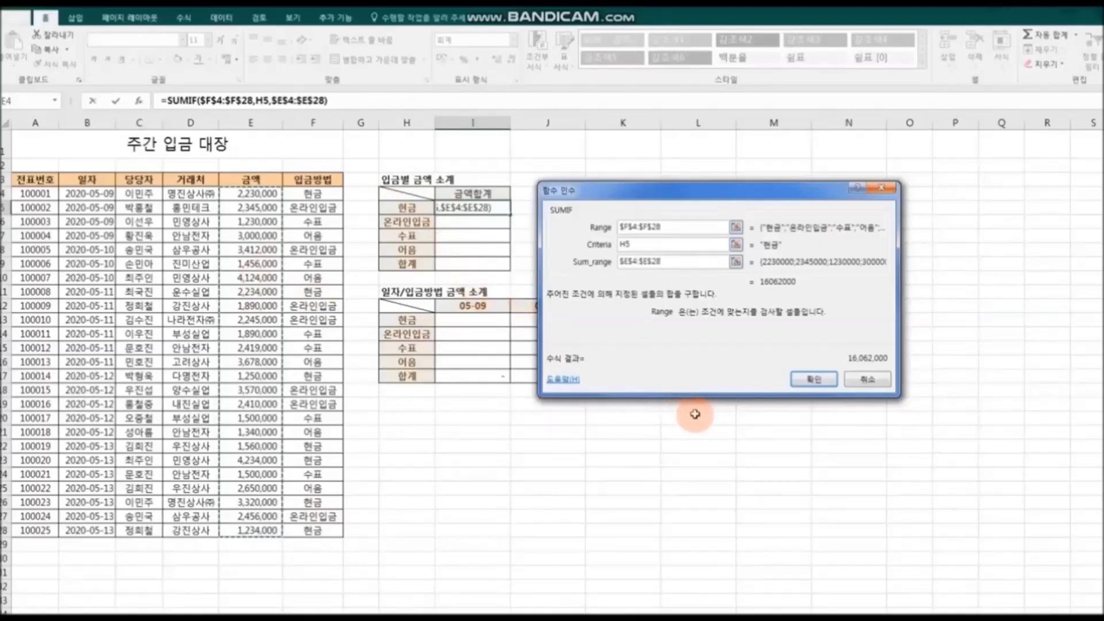
left_click(813, 380)
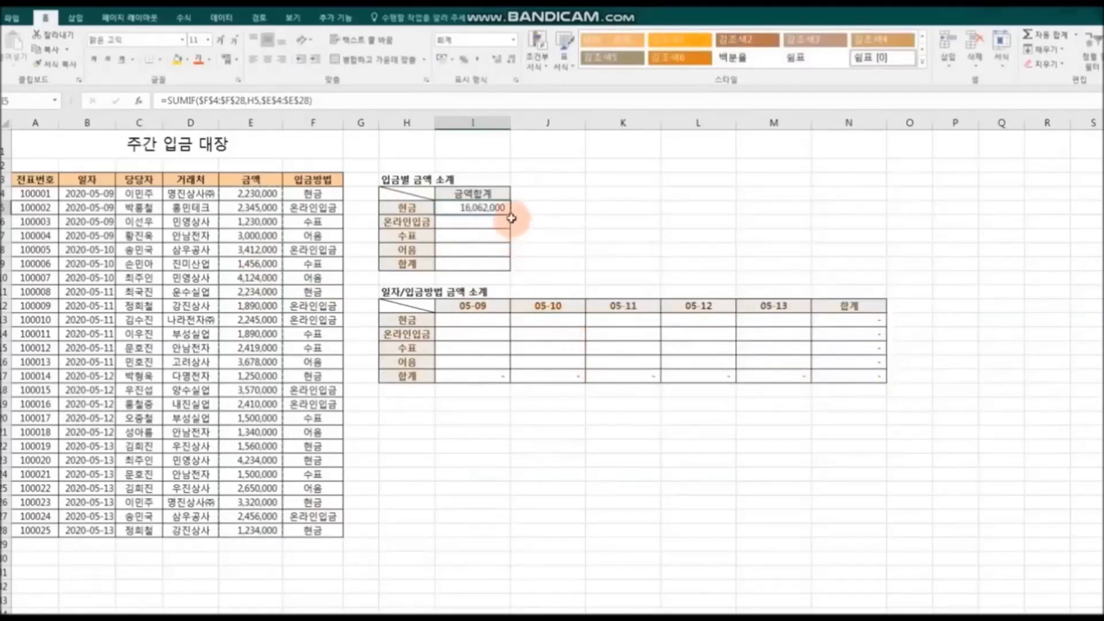
left_click_drag(511, 216, 509, 254)
- Total the payment-method subtotals I5:I8 in cell I9 with the SUM function
left_click(477, 263)
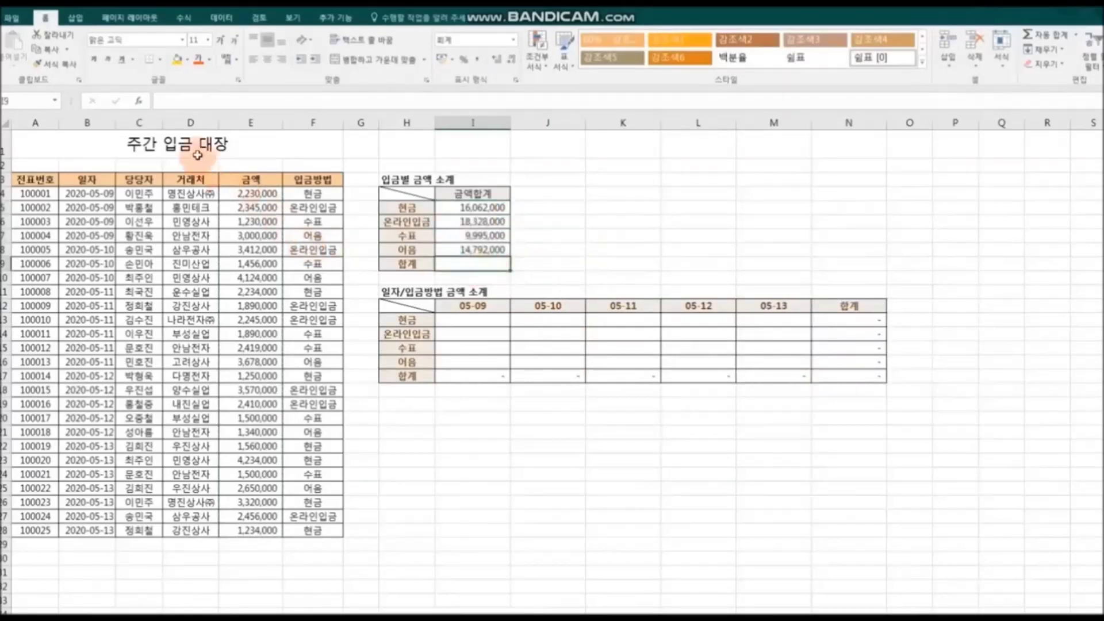
left_click(138, 103)
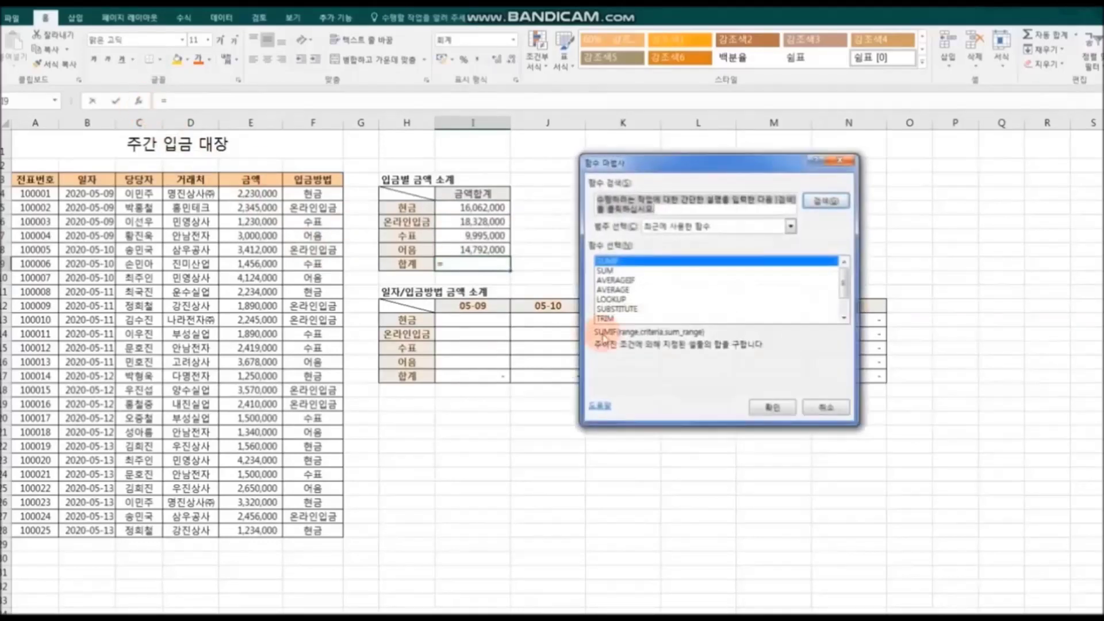
left_click(610, 270)
left_click(772, 407)
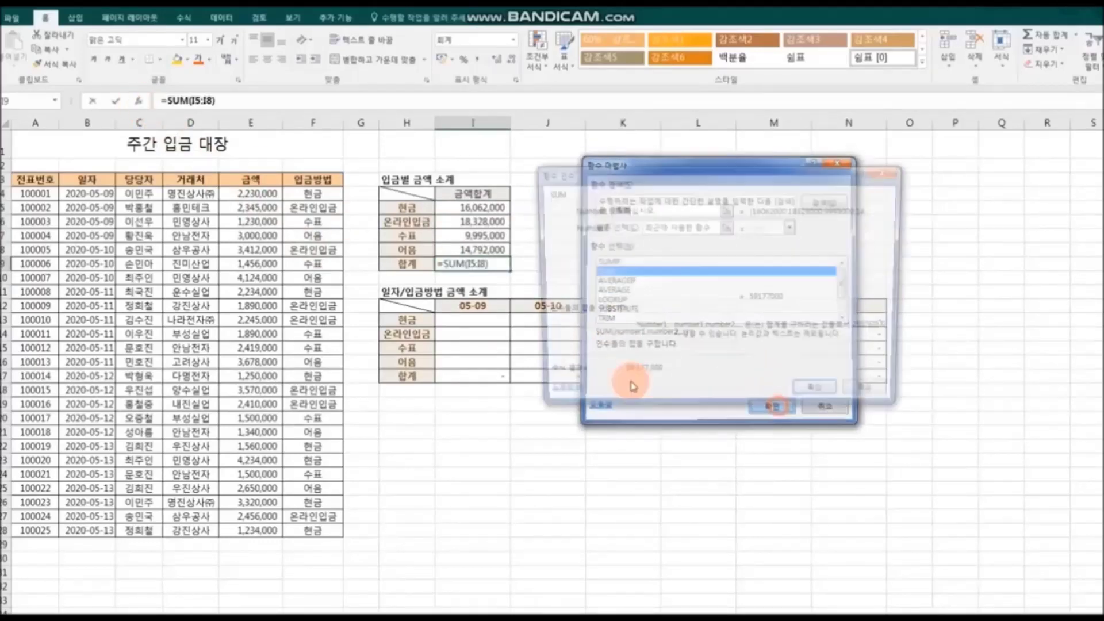
left_click_drag(470, 203, 474, 249)
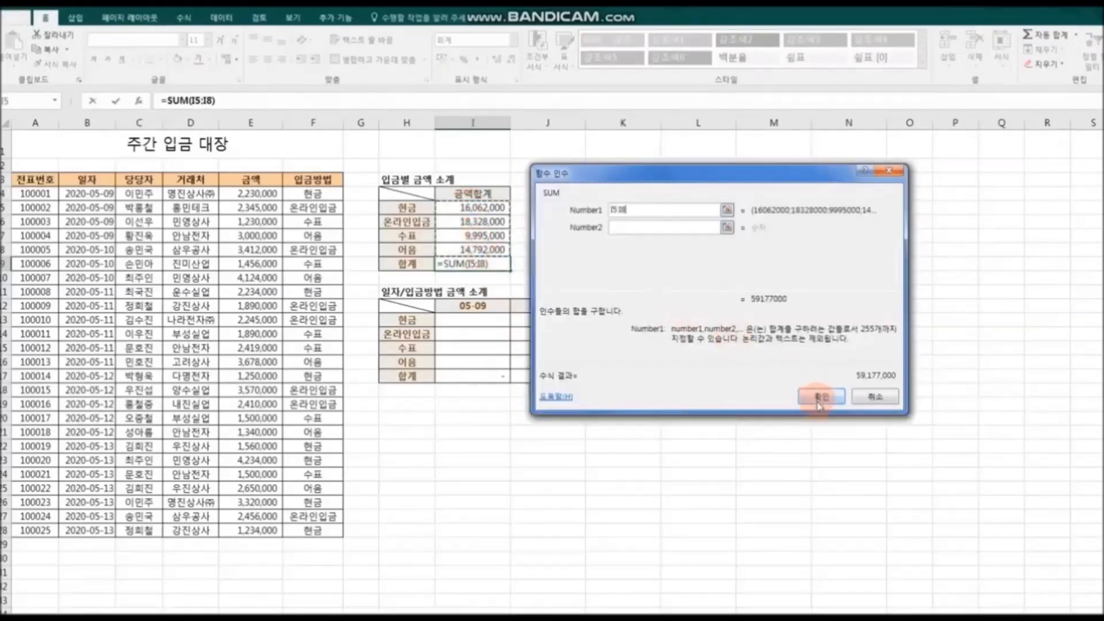
left_click(819, 397)
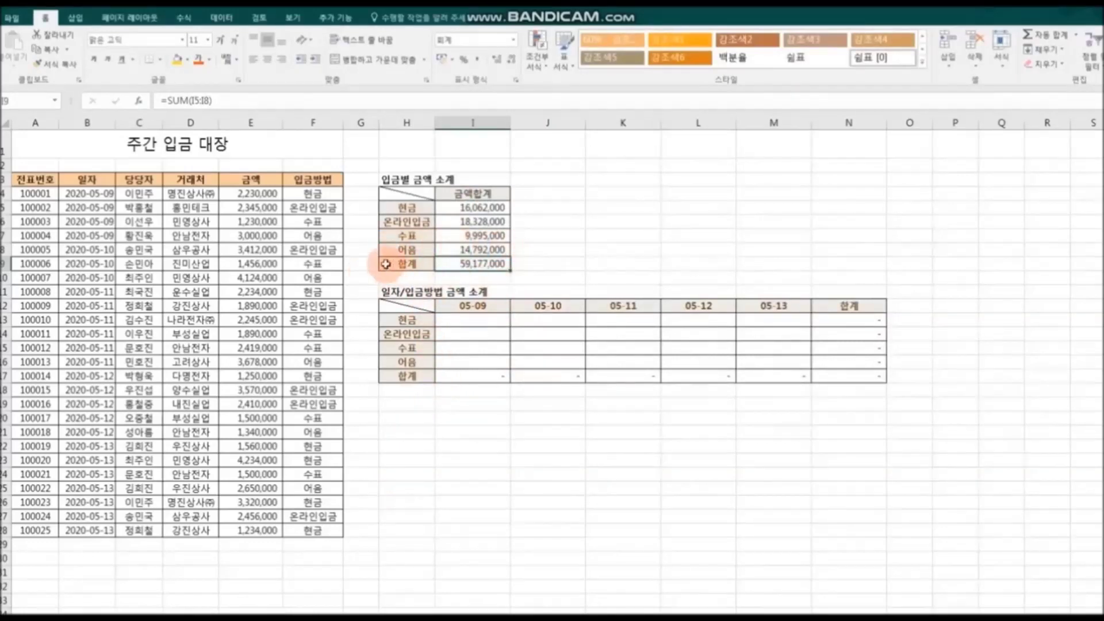
- Total the ledger amounts E4:E28 in cell E29 with the SUM function
left_click(247, 545)
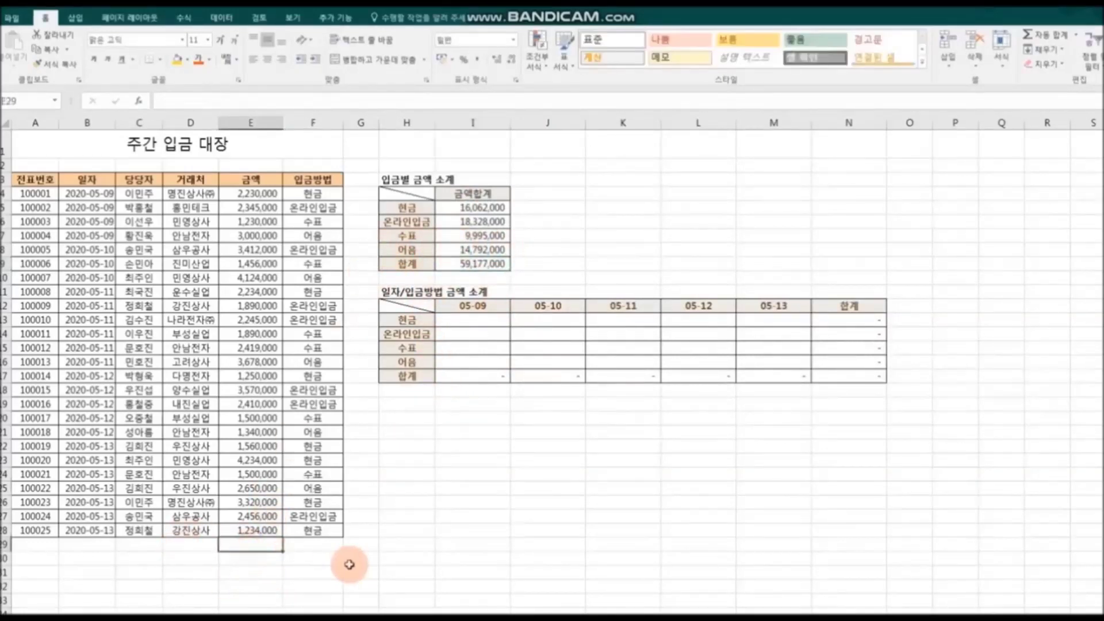
left_click(139, 102)
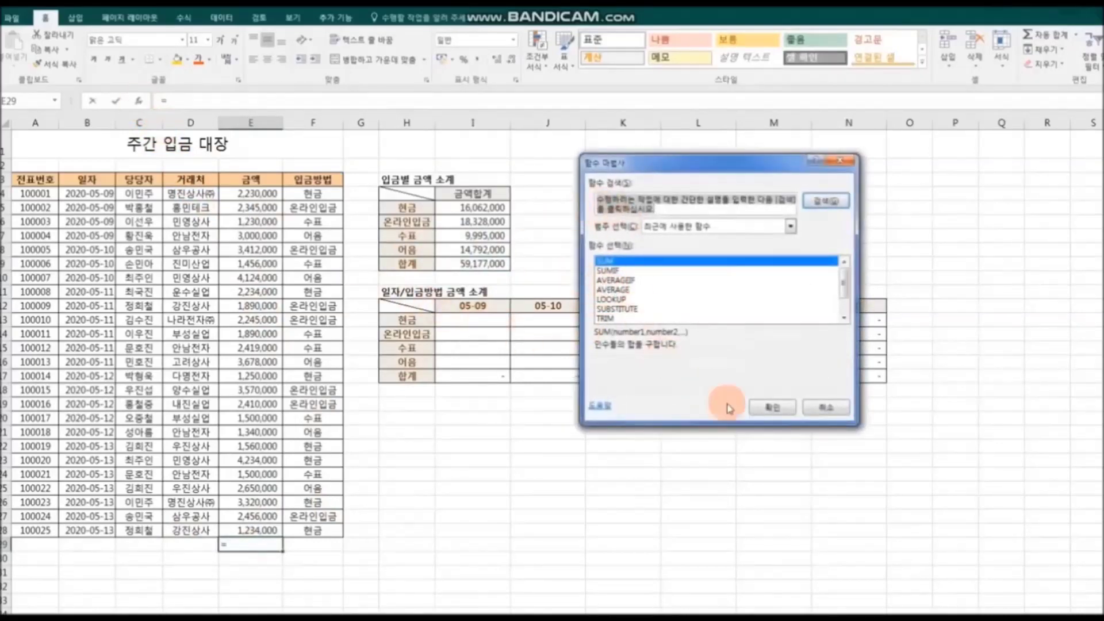
left_click(772, 407)
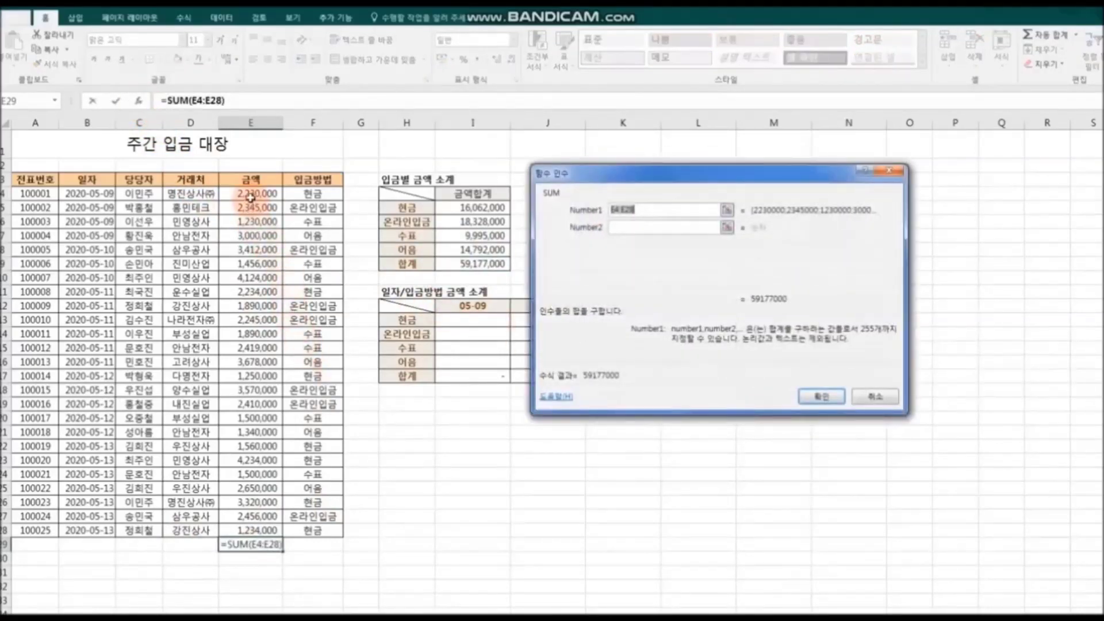
left_click_drag(250, 198, 251, 526)
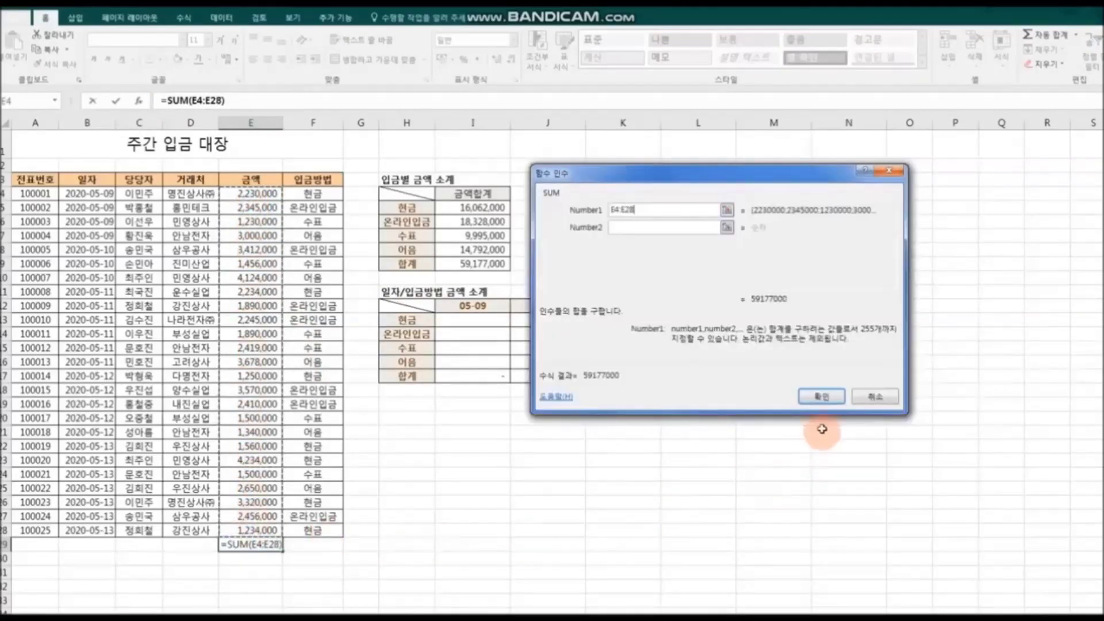
left_click(822, 403)
left_click(702, 529)
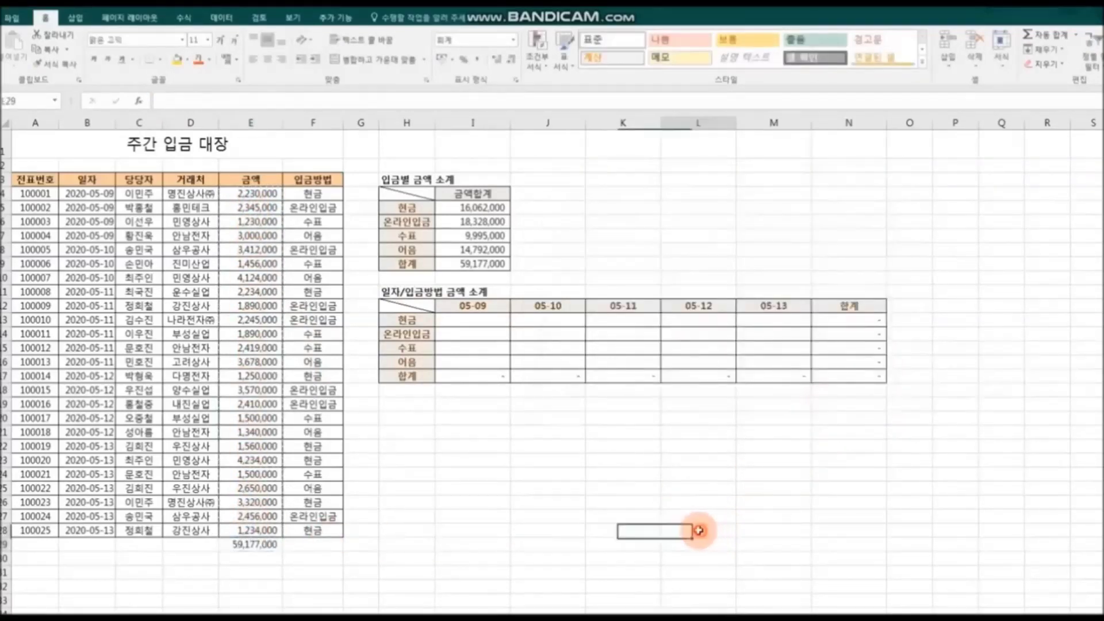
- Highlight the two grand-total cells, E29 and I9, with the golden-yellow fill colour
left_click(257, 544)
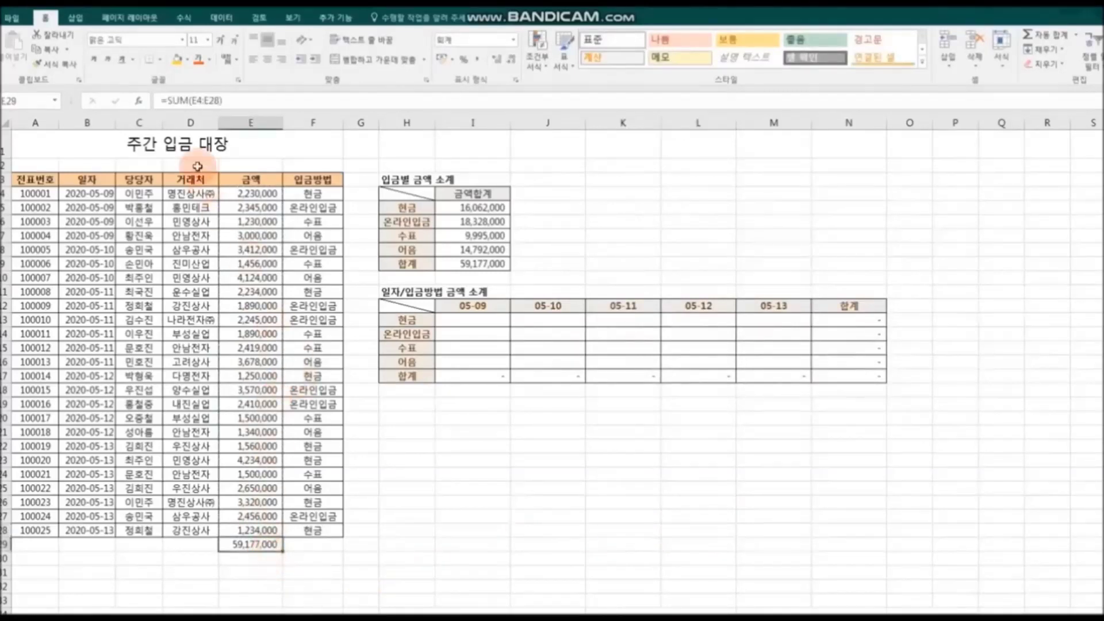
left_click(177, 59)
left_click(473, 263)
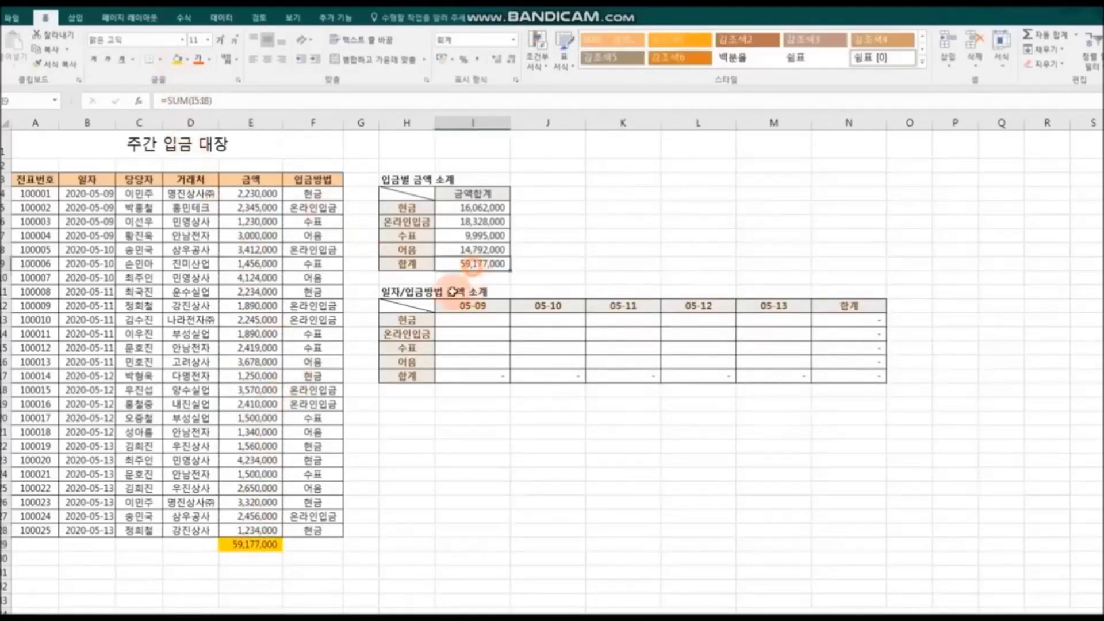
left_click(177, 59)
left_click(618, 447)
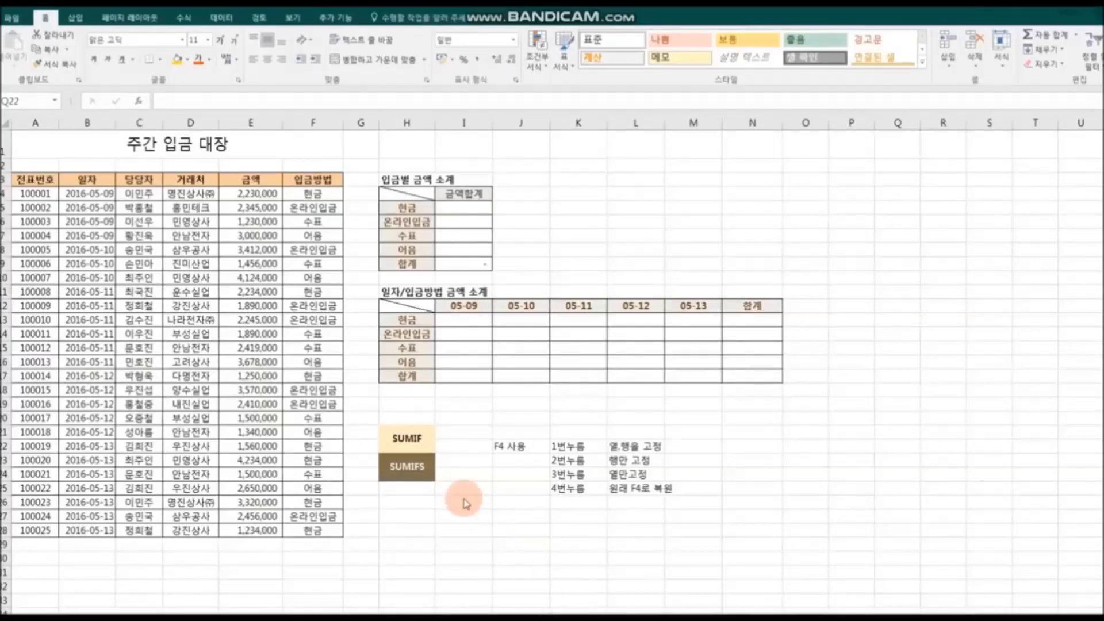
left_click(408, 443)
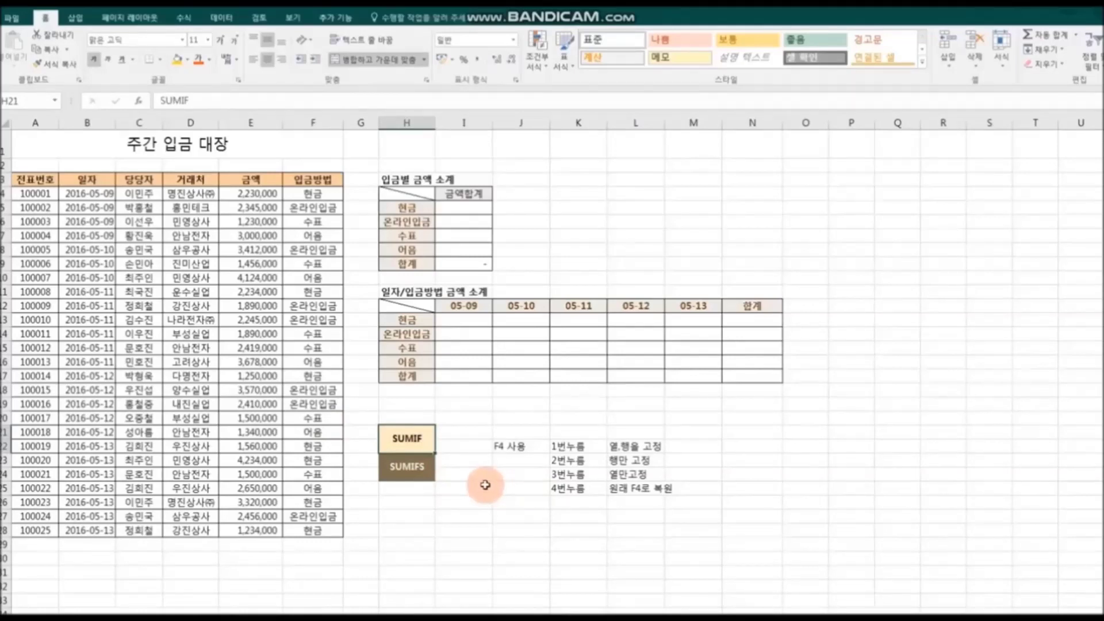
left_click(413, 479)
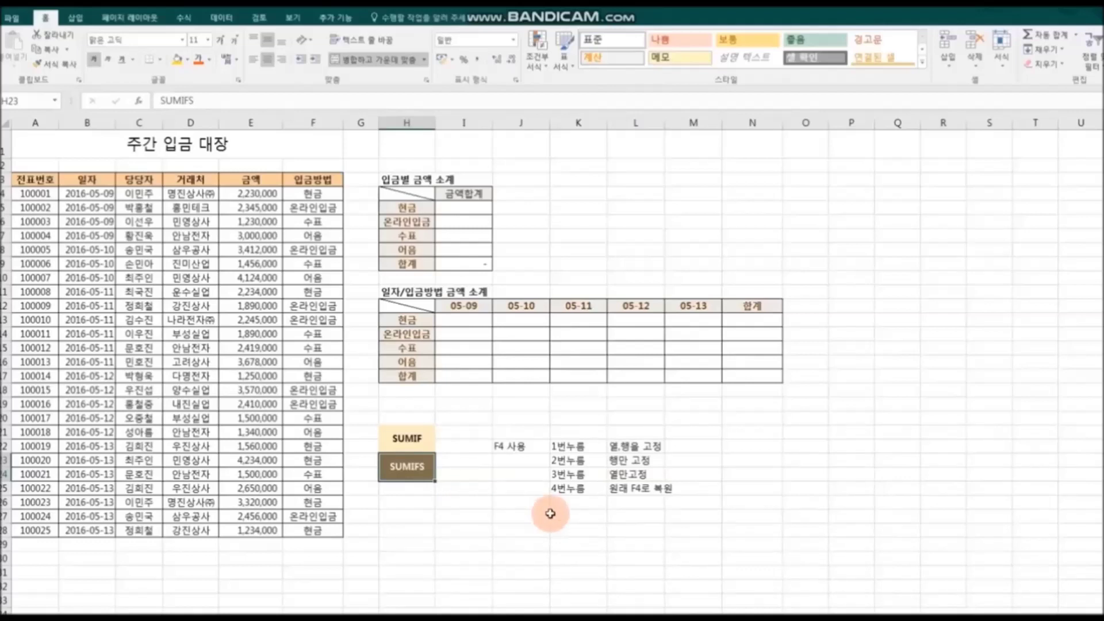
- Start a SUMIFS formula in cell I13 with the absolute sum range $E$4:$E$28
left_click(468, 322)
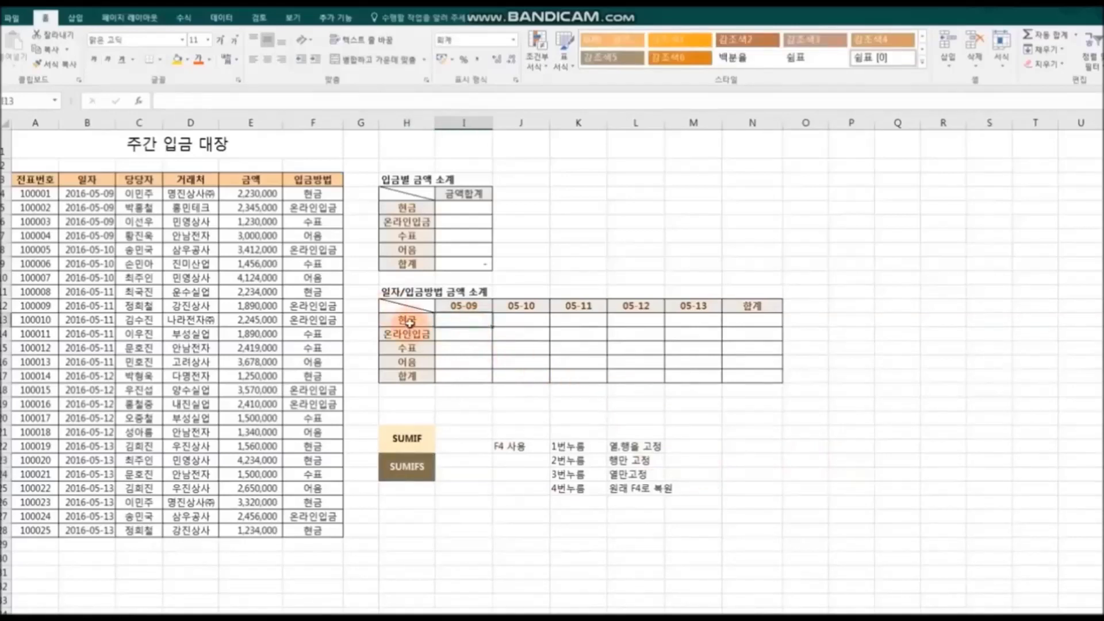
left_click(139, 102)
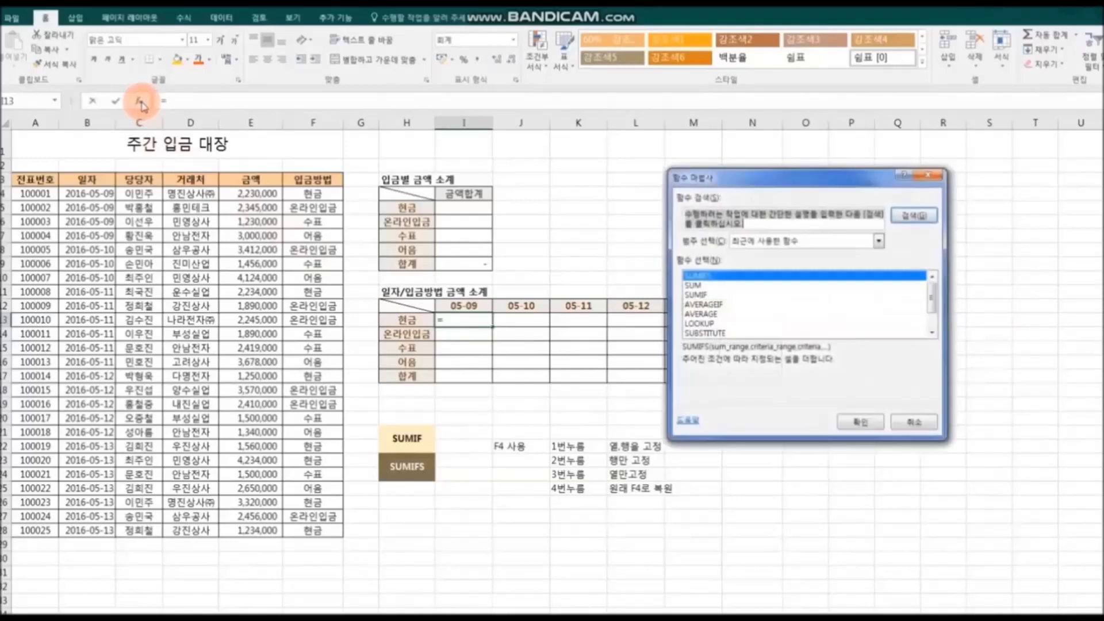
left_click(858, 421)
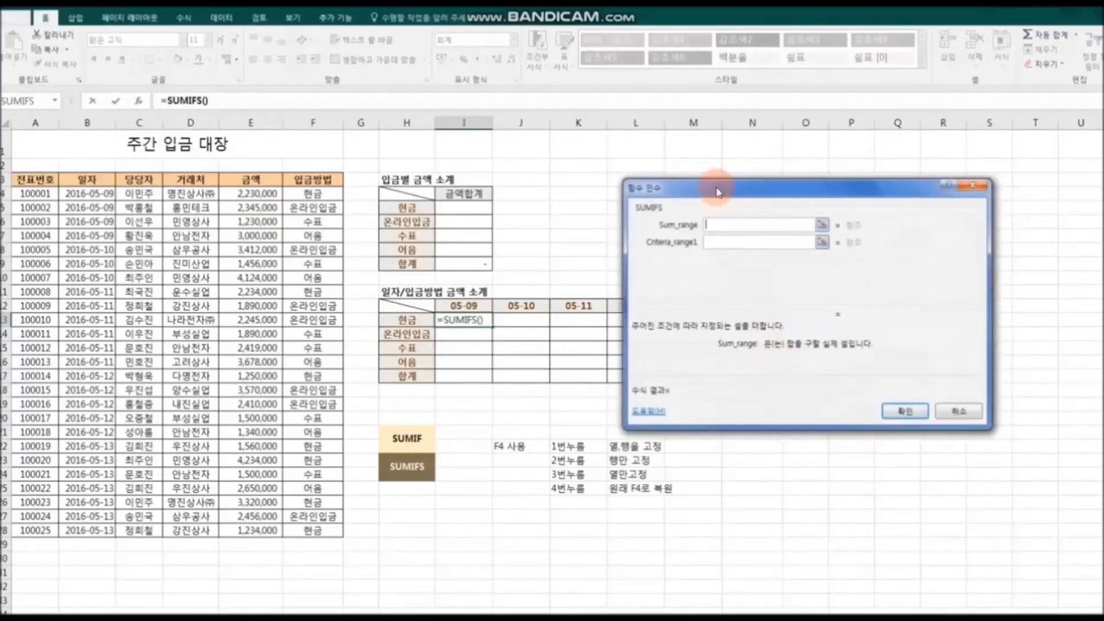
left_click_drag(717, 192, 689, 160)
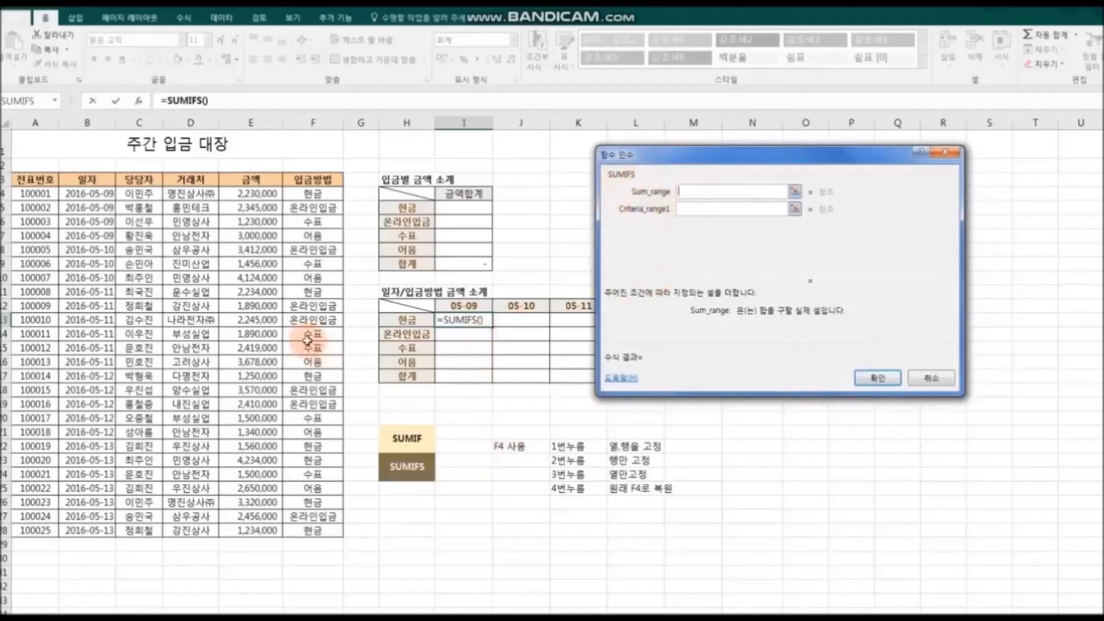
left_click_drag(240, 195, 263, 532)
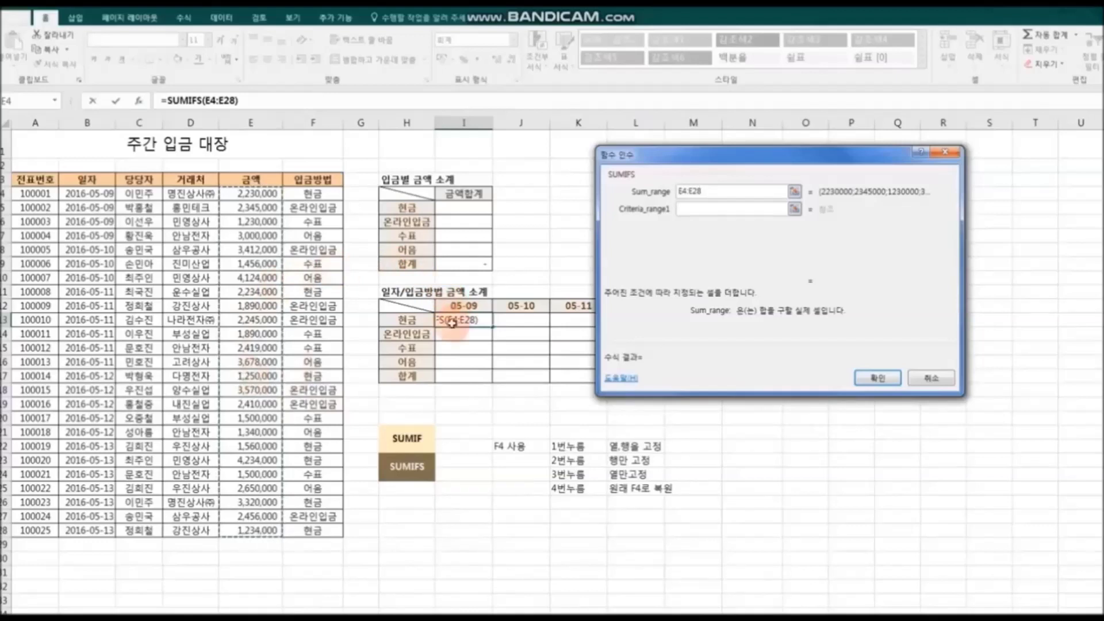
key("F4")
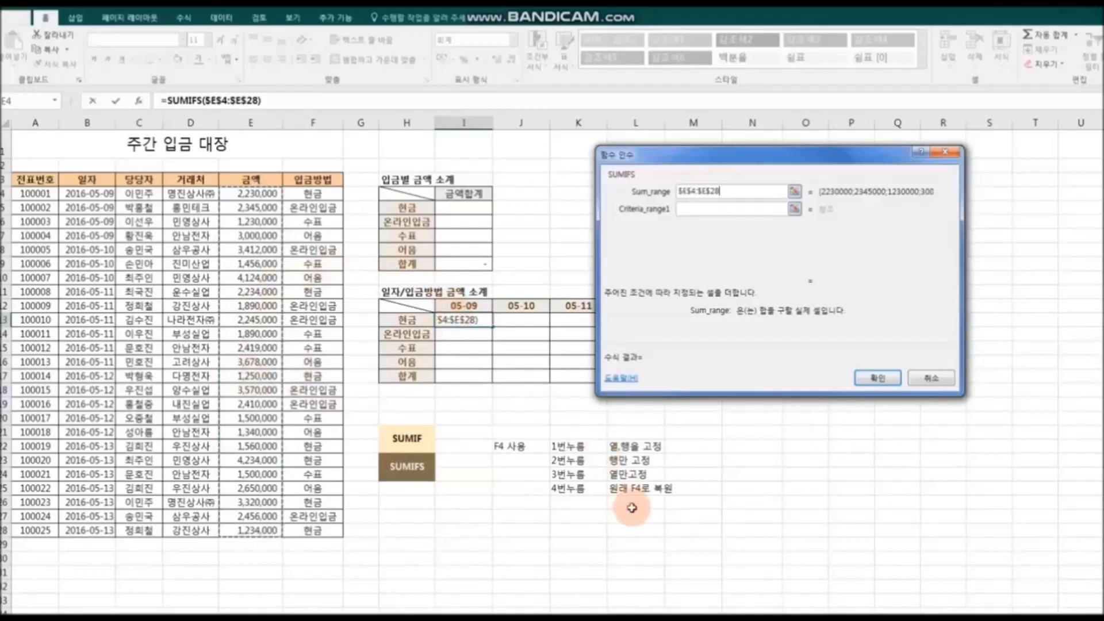
- Set the first SUMIFS criteria range to $B$4:$B$28 and its criterion to the row-locked date cell I$12
left_click(696, 209)
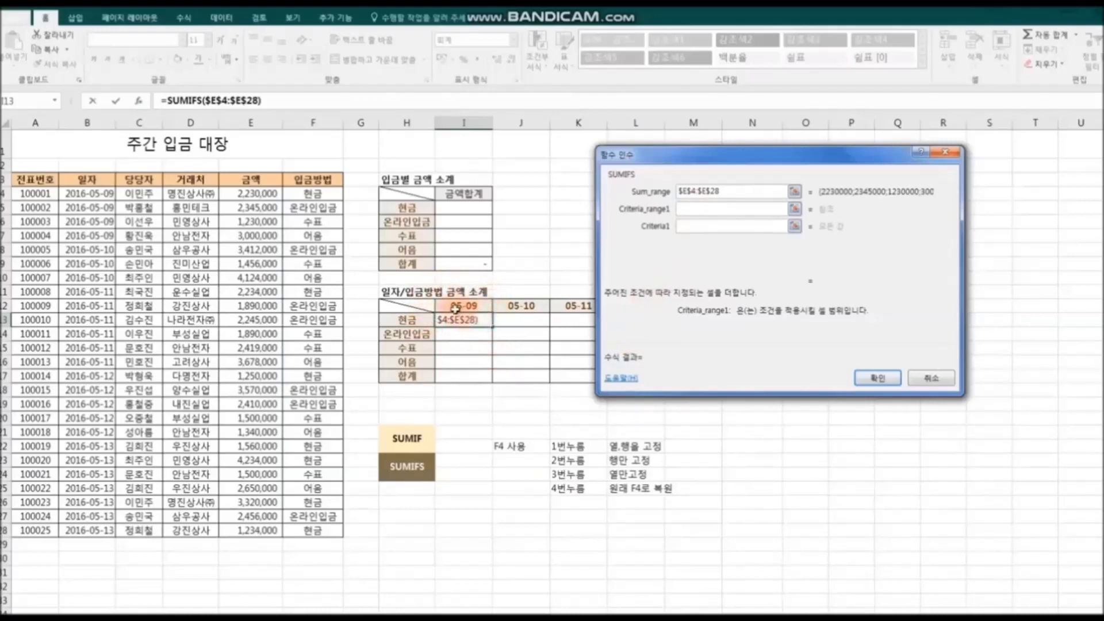
left_click_drag(81, 191, 95, 527)
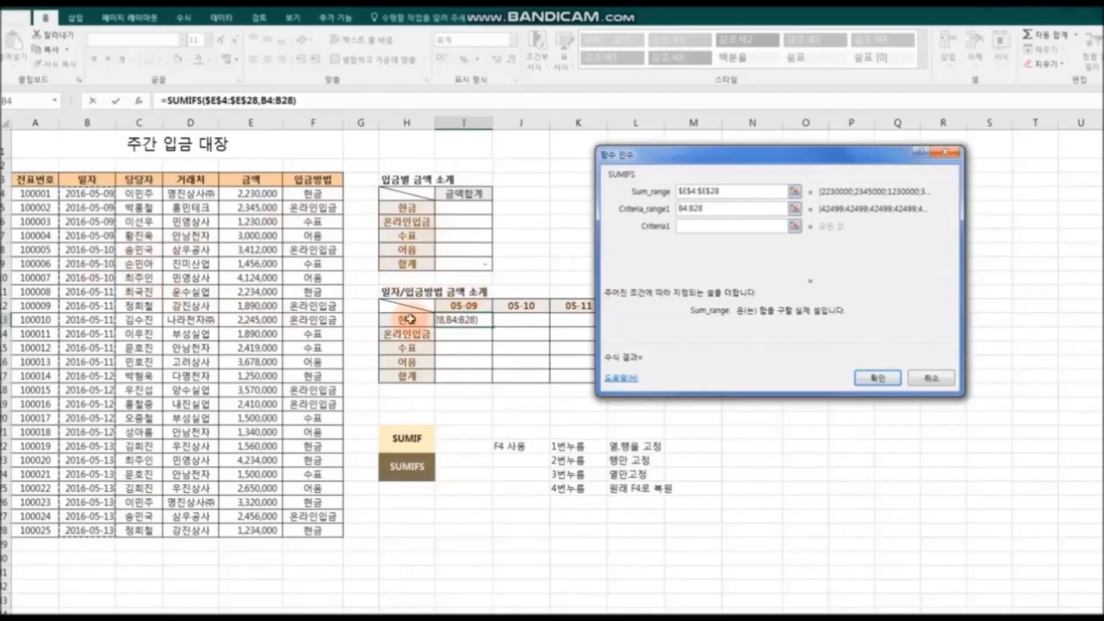
key("F4")
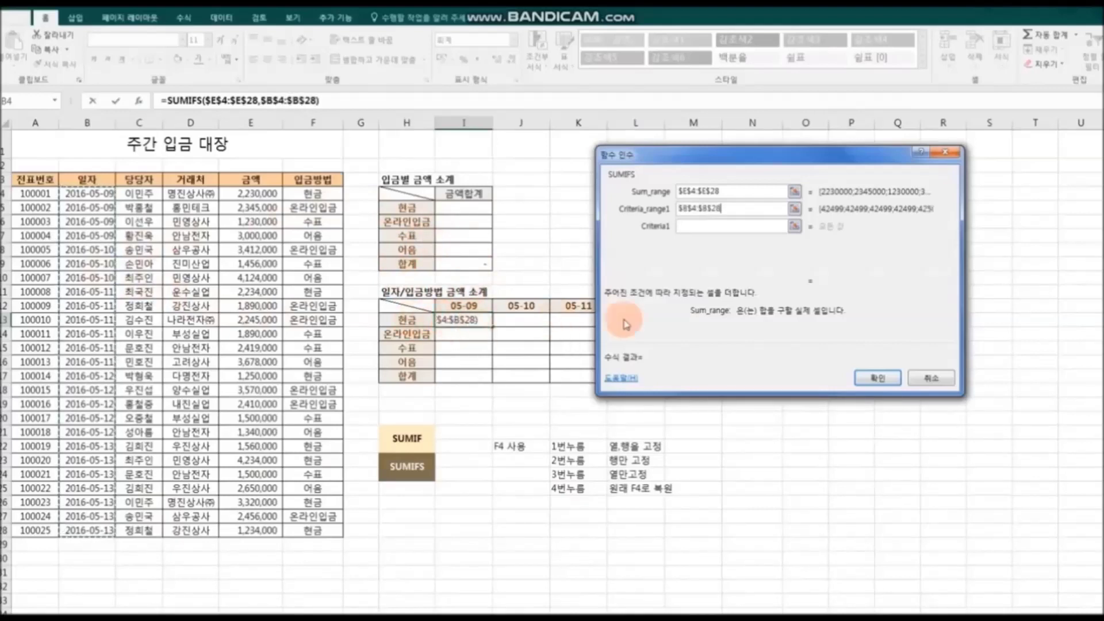
left_click(698, 225)
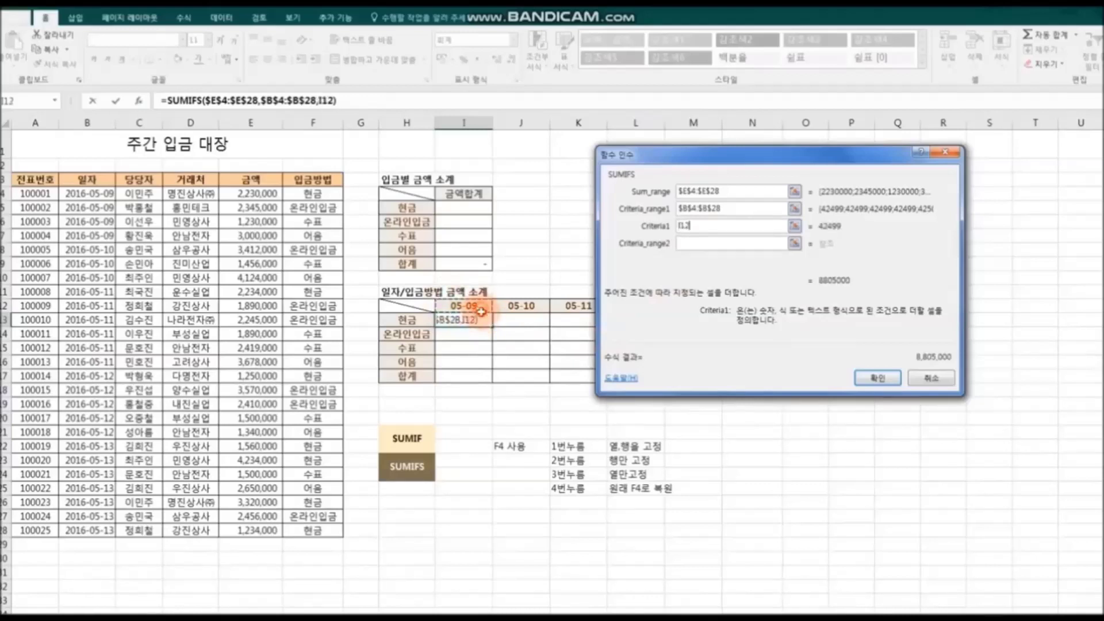
left_click_drag(650, 160, 744, 154)
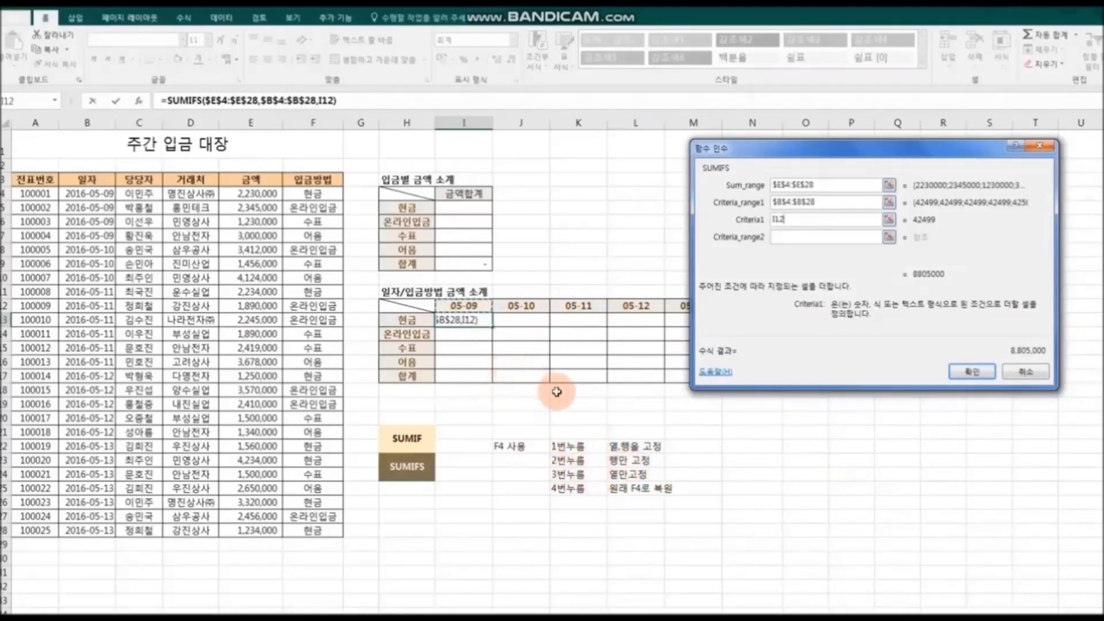
key("F4")
key("F4")
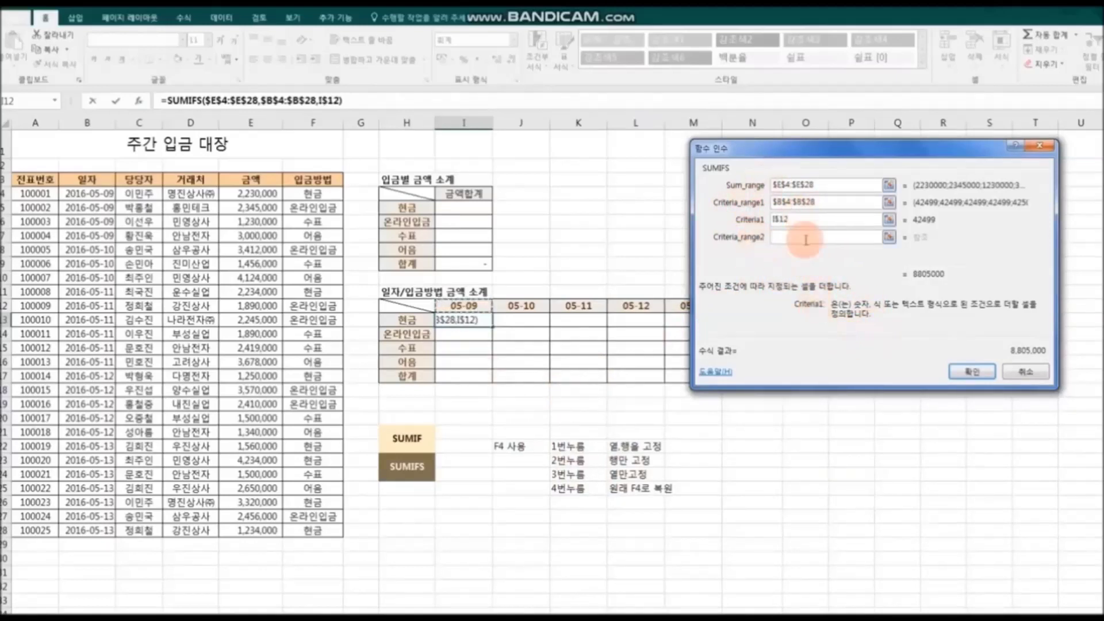
- Complete the SUMIFS with the second criteria range $F$4:$F$28 and the column-locked payment-method criterion $H13
left_click_drag(789, 154, 693, 169)
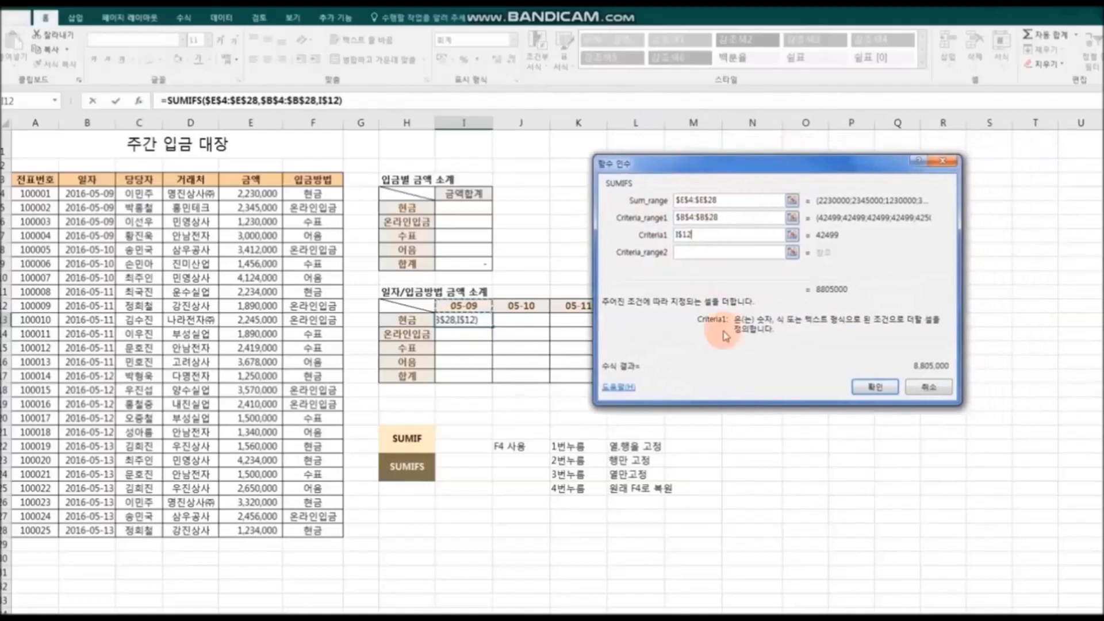
left_click(684, 253)
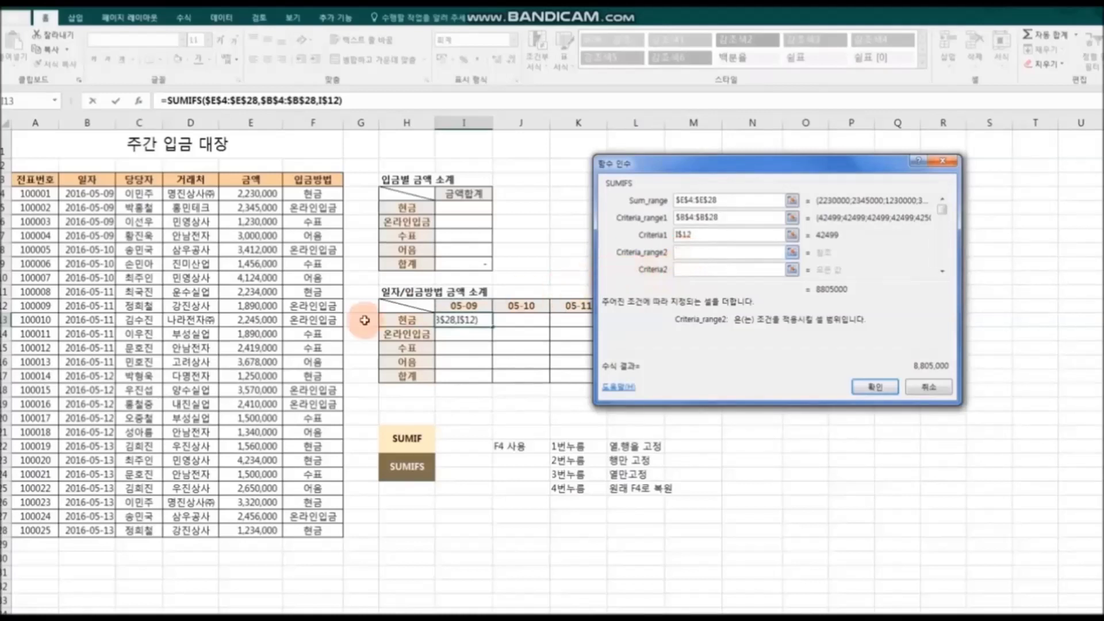
left_click_drag(315, 196, 321, 528)
key("F4")
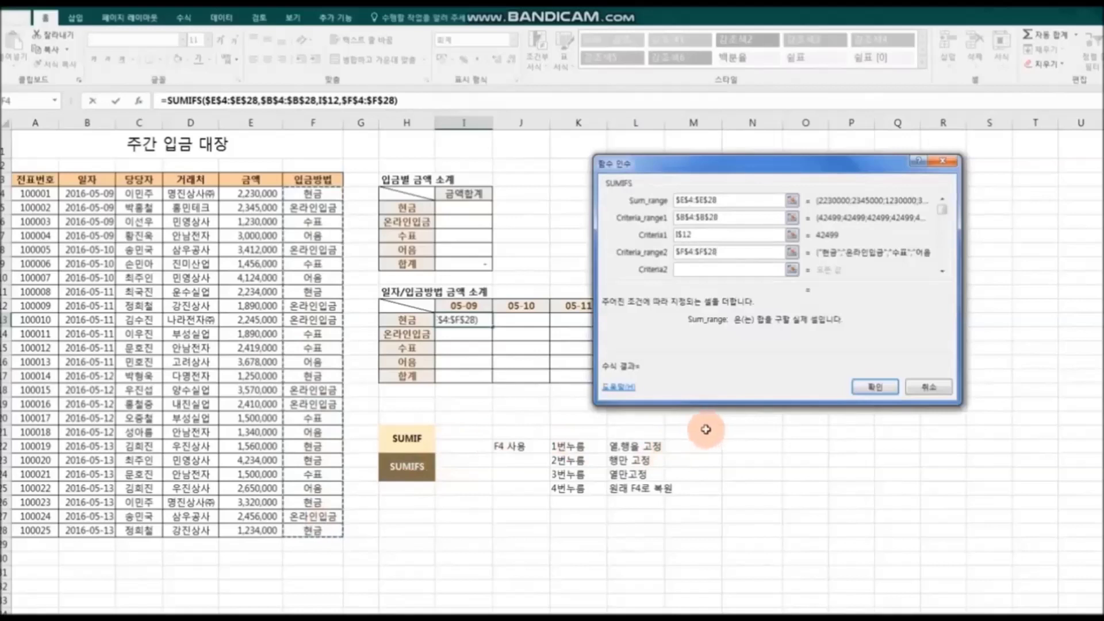
left_click(701, 269)
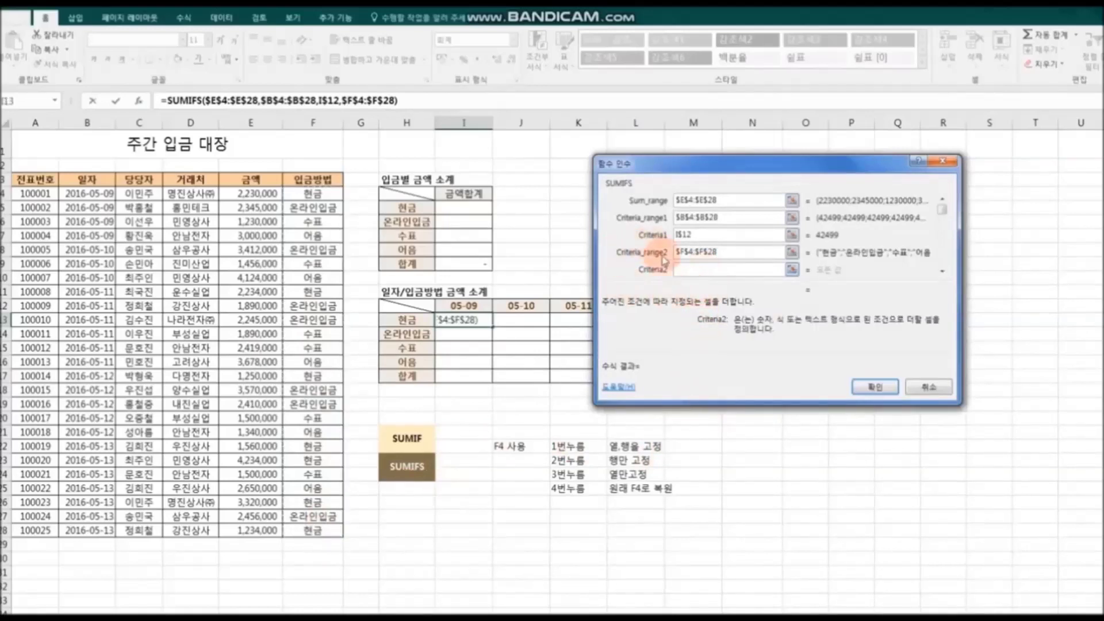
left_click_drag(717, 169, 782, 156)
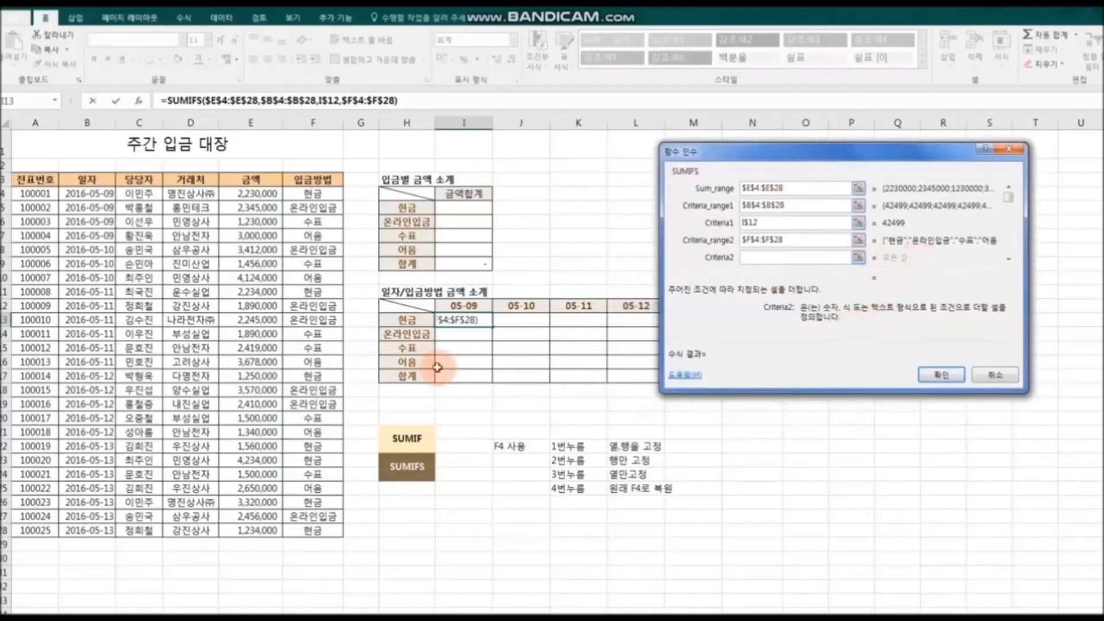
left_click(412, 323)
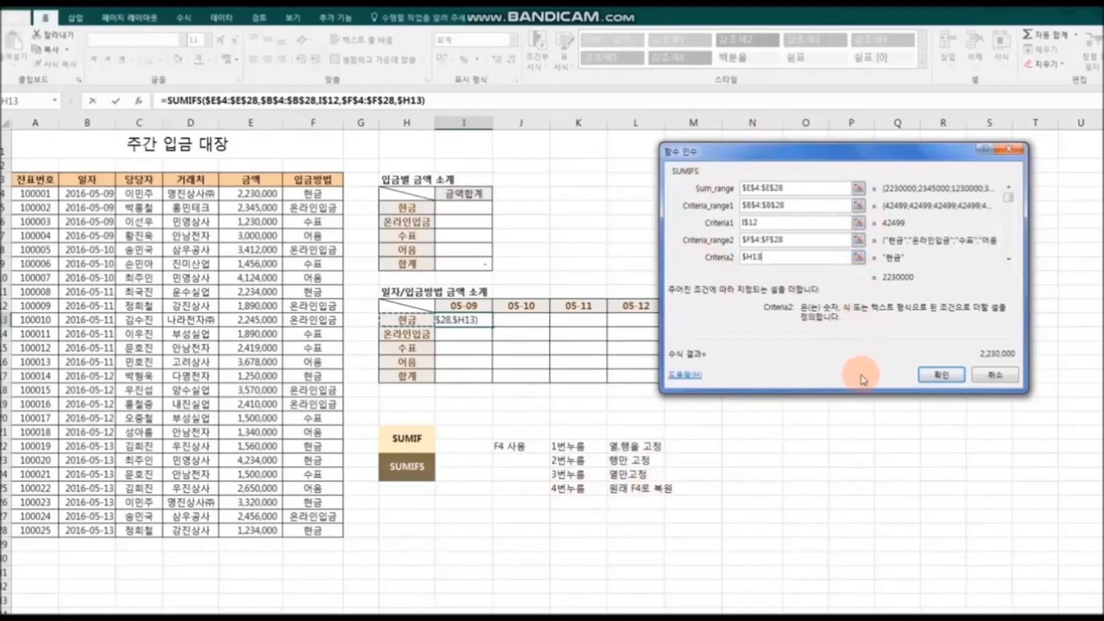
left_click(941, 377)
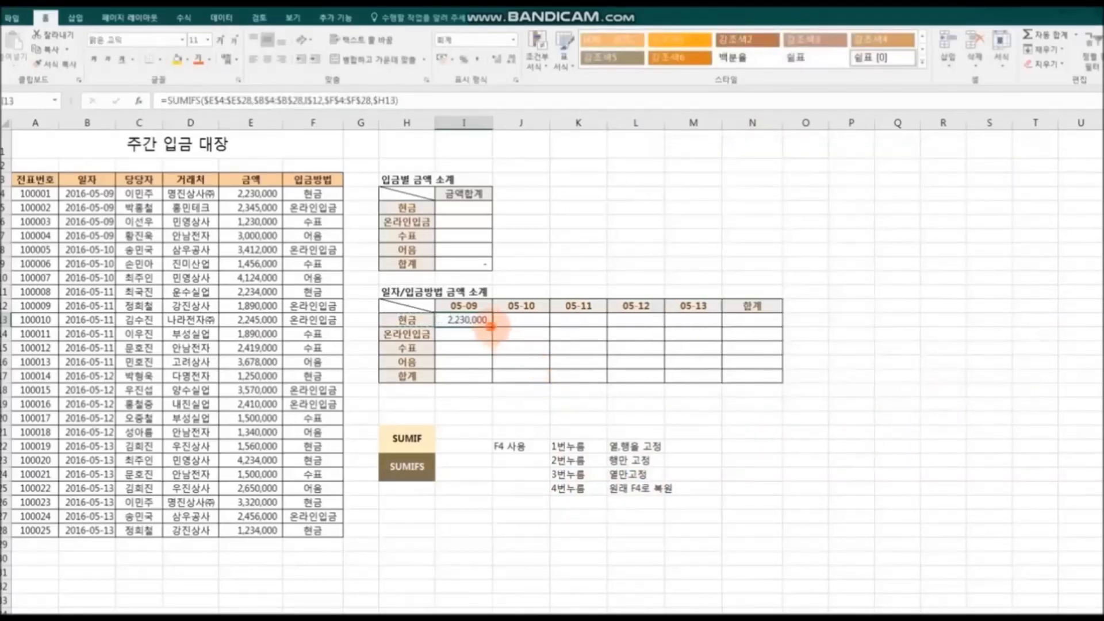
- Fill the SUMIFS formula from I13 across to M13, and fill that row down to row 16
left_click_drag(490, 326, 707, 325)
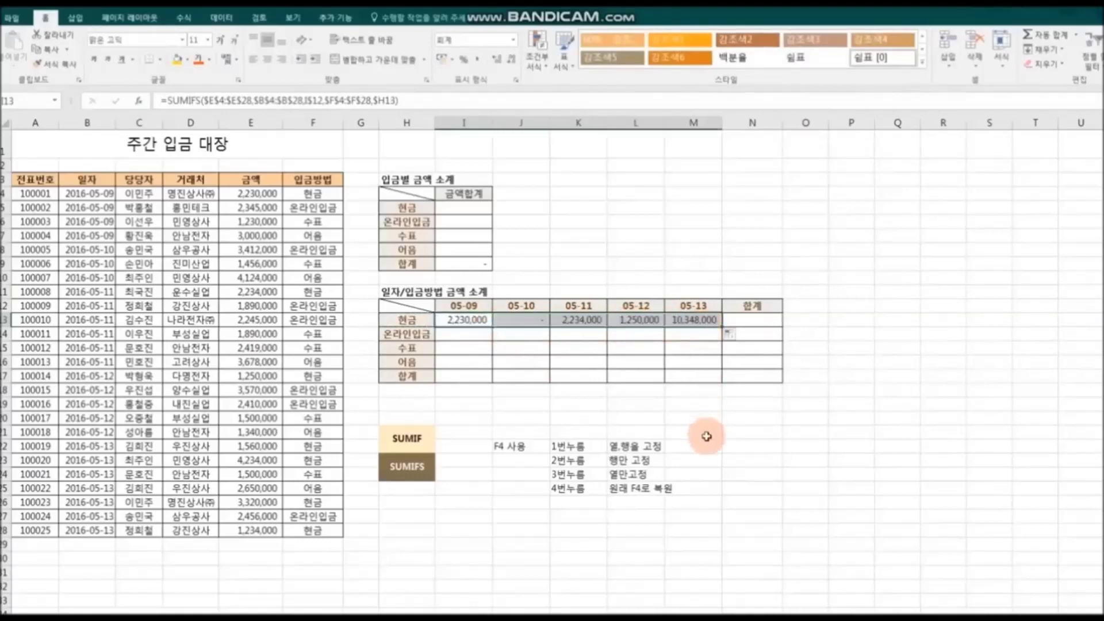
left_click_drag(723, 326, 723, 364)
left_click(873, 474)
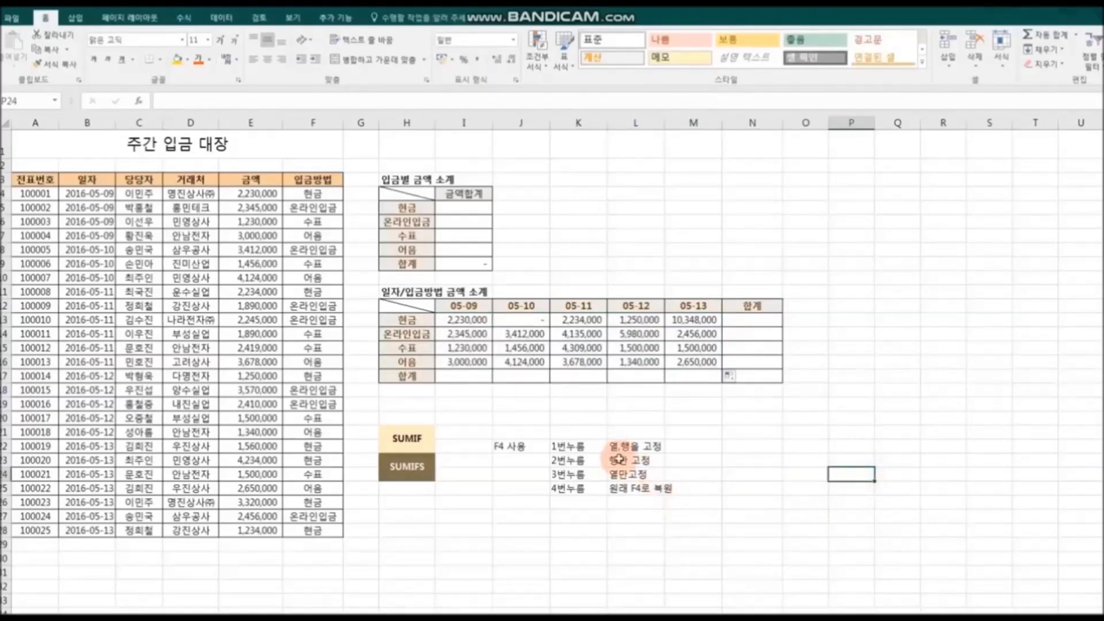
- Total I13:I16 in cell I17 with the SUM function and fill the formula across to N17
left_click(477, 377)
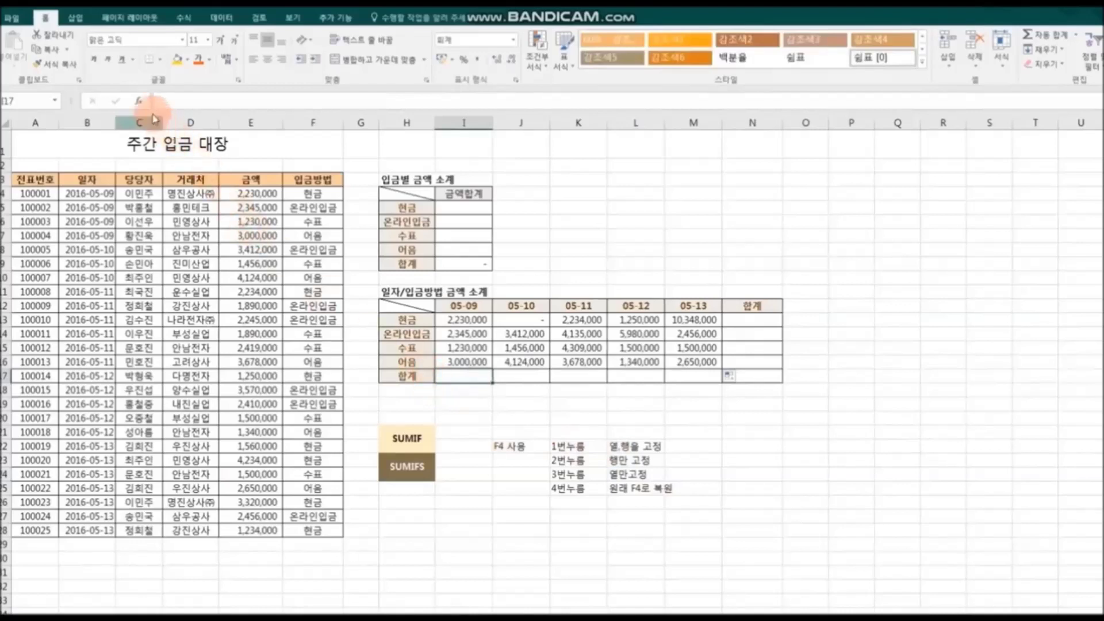
left_click(139, 104)
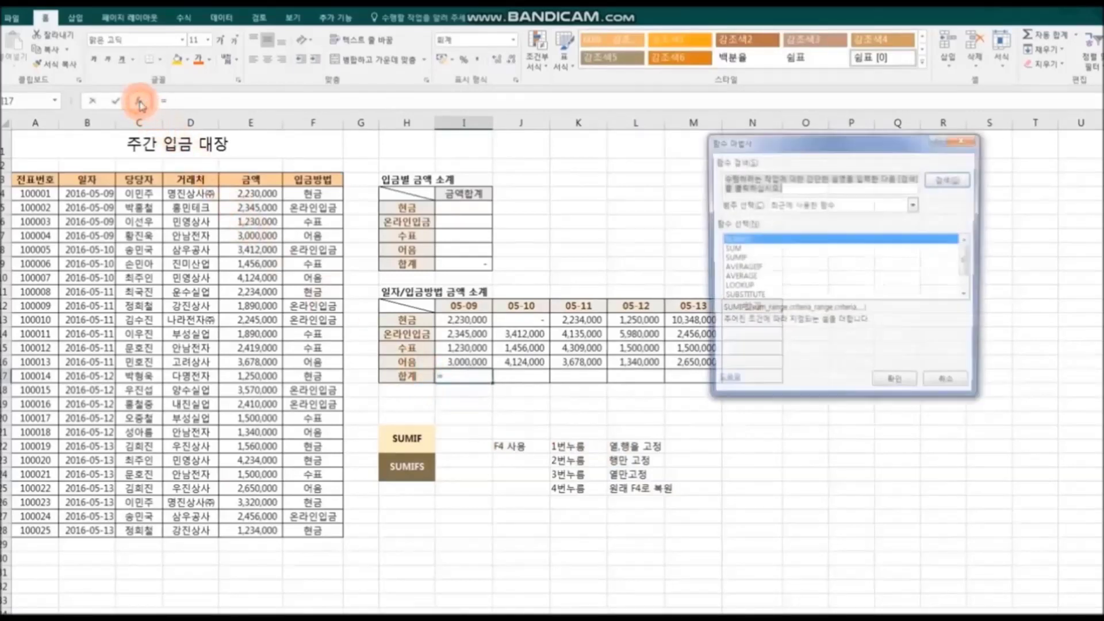
left_click(739, 249)
left_click(893, 386)
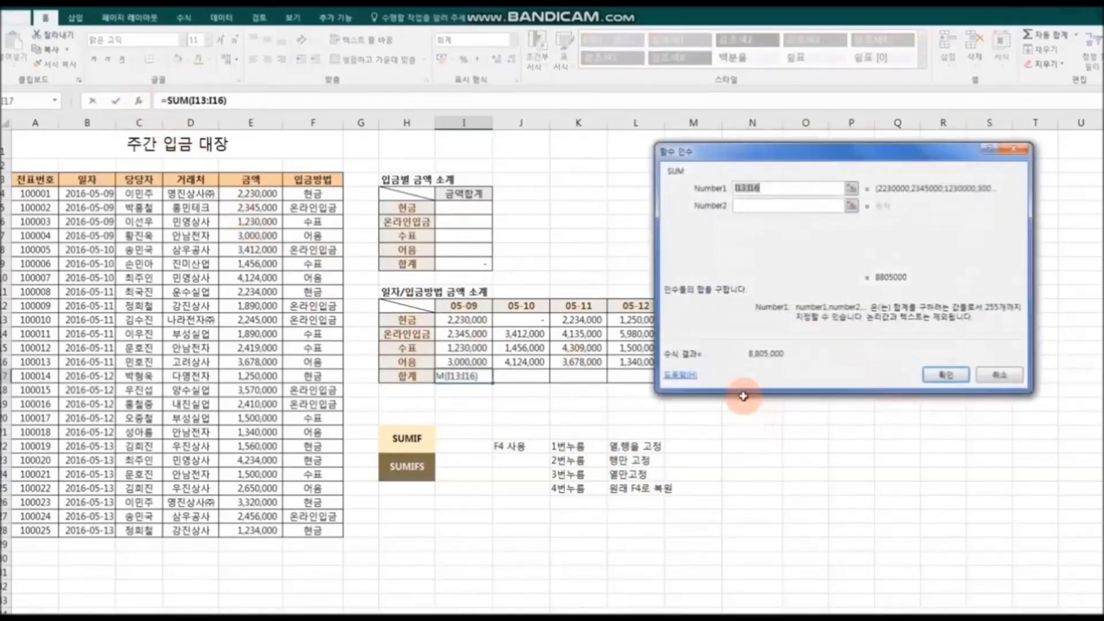
left_click_drag(463, 320, 477, 360)
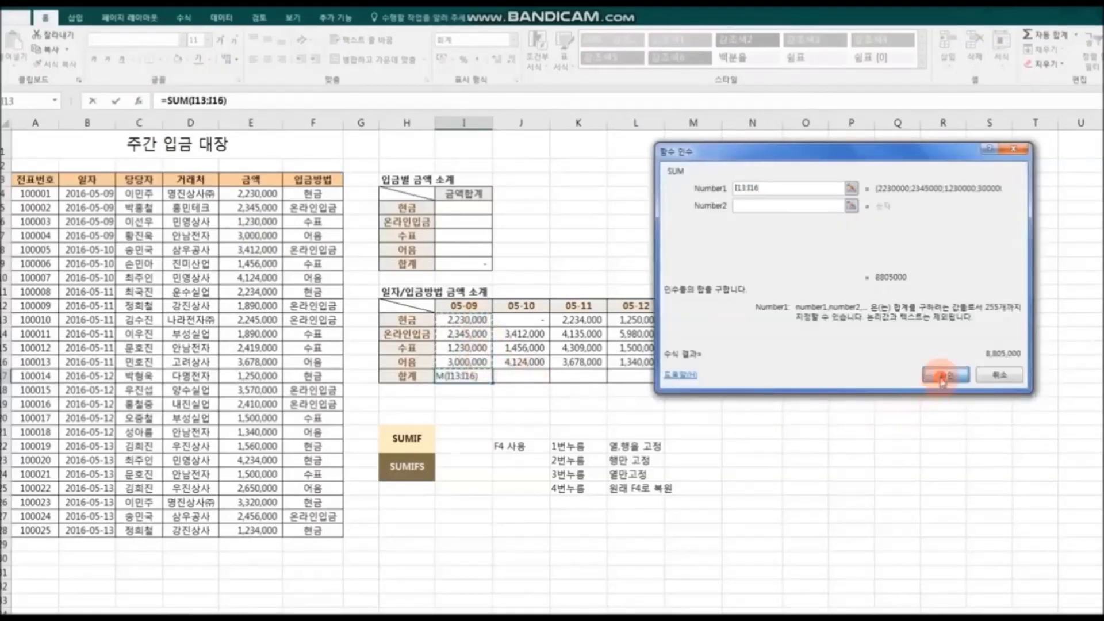
left_click(941, 377)
left_click_drag(494, 384, 770, 384)
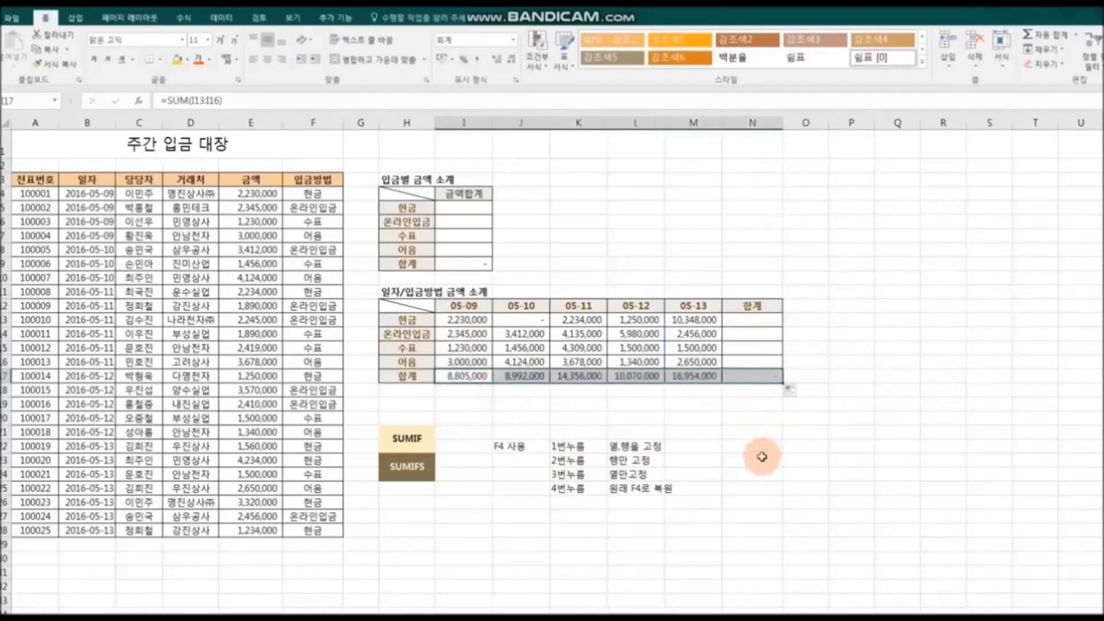
- Total I13:M13 in cell N13 with the SUM function and fill the formula down to N16
left_click(744, 323)
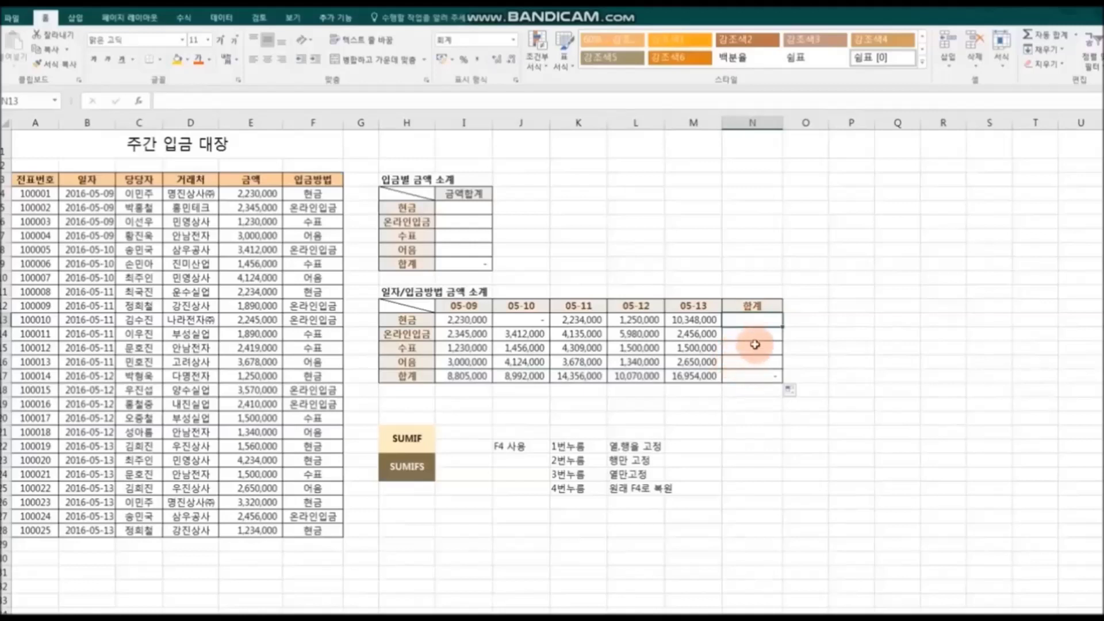
left_click(140, 104)
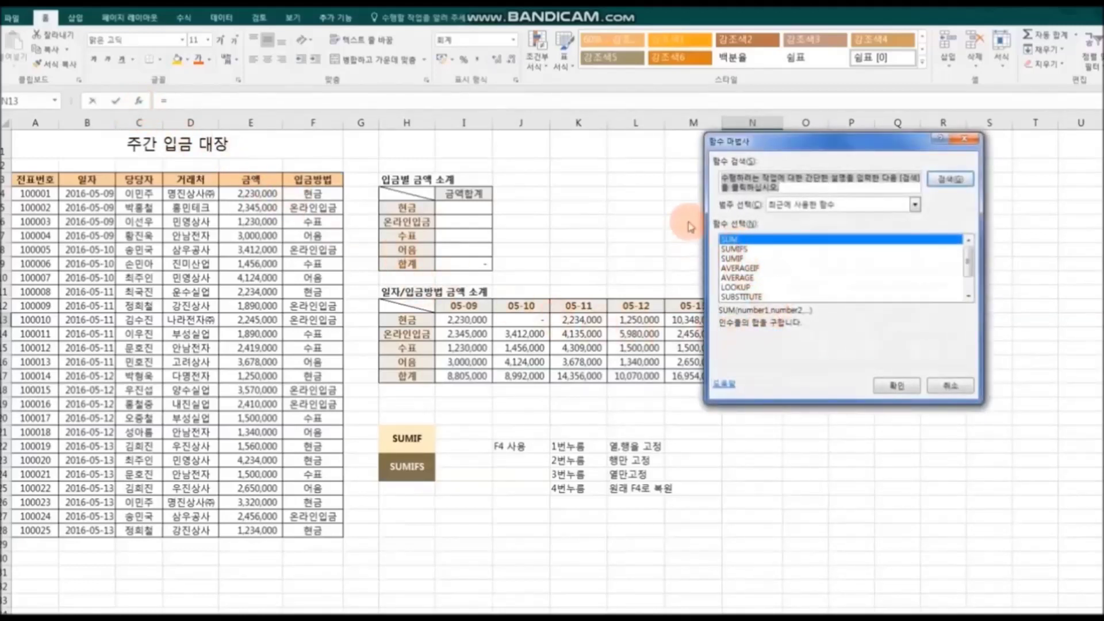
left_click(896, 385)
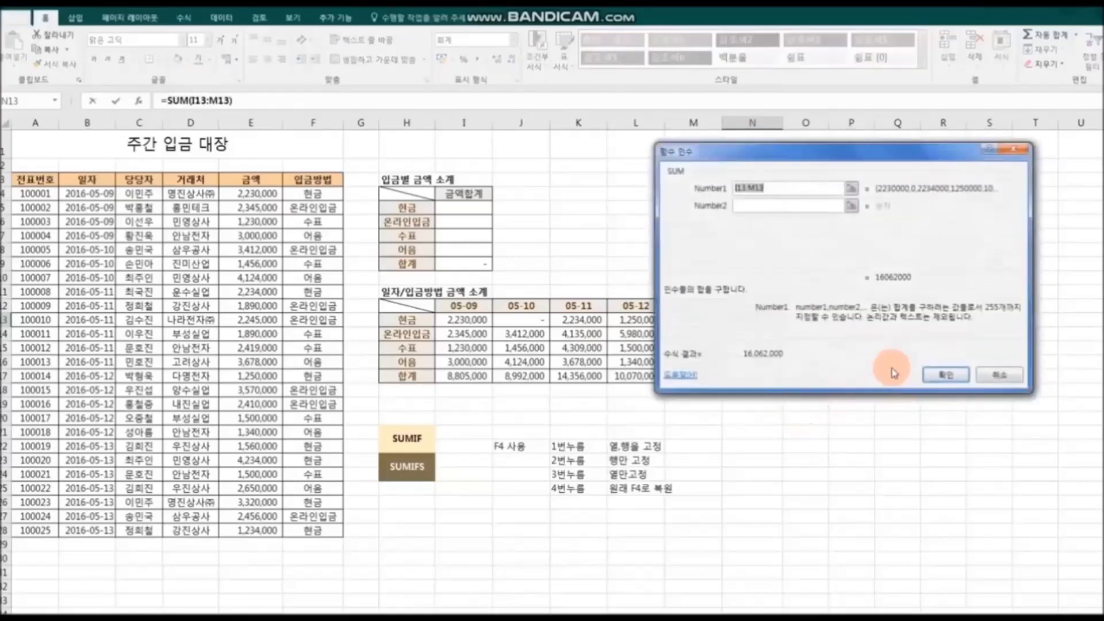
left_click_drag(753, 157, 778, 40)
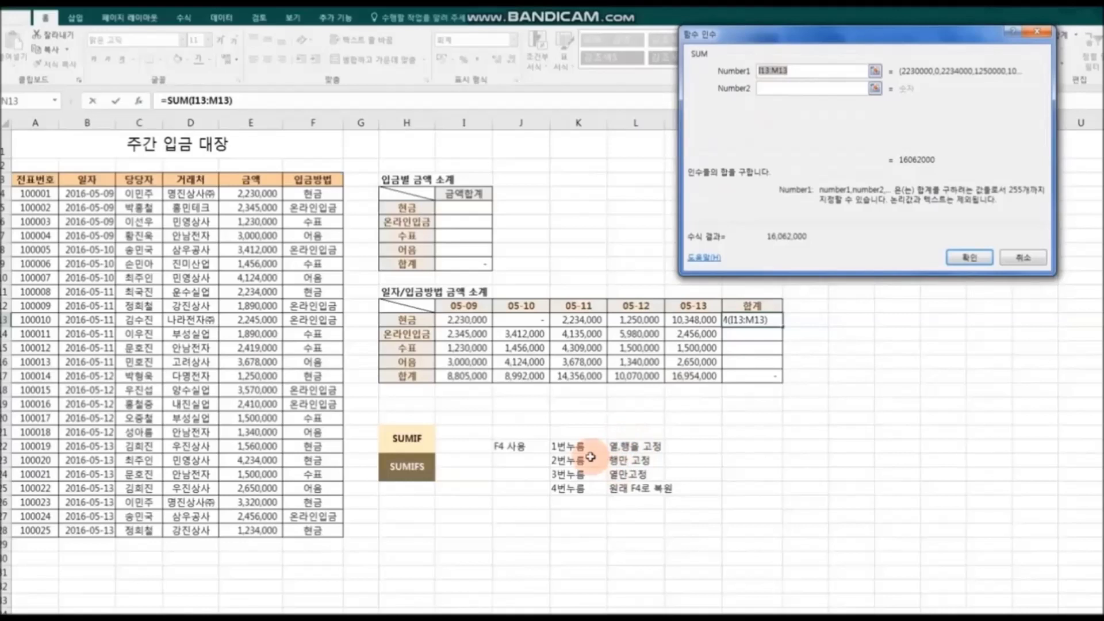
left_click_drag(474, 324, 705, 320)
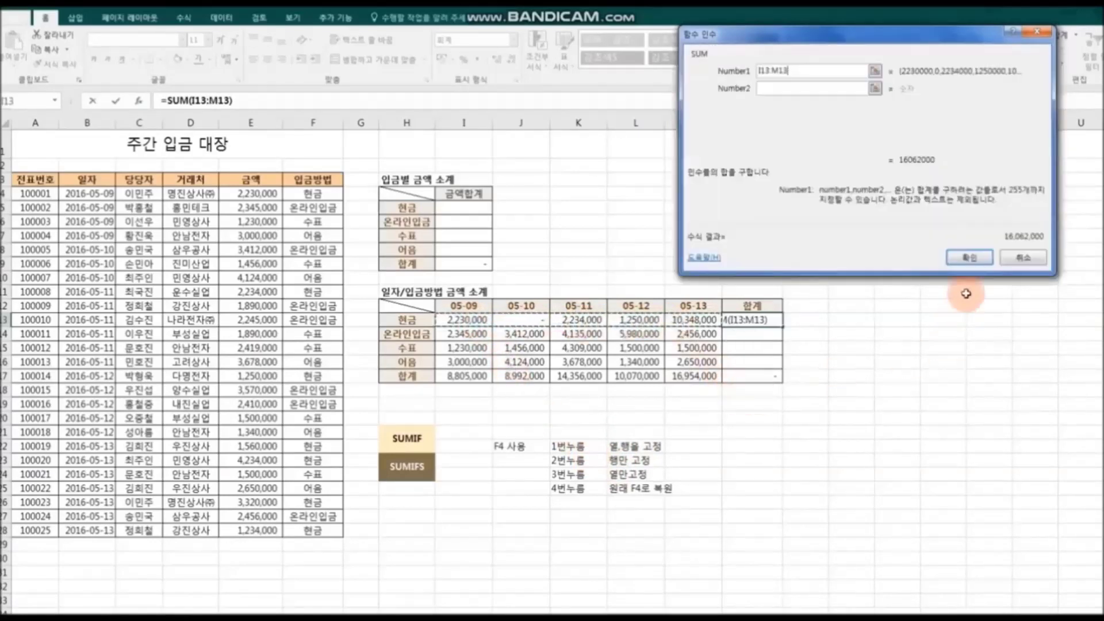
left_click(969, 257)
left_click_drag(784, 328, 784, 381)
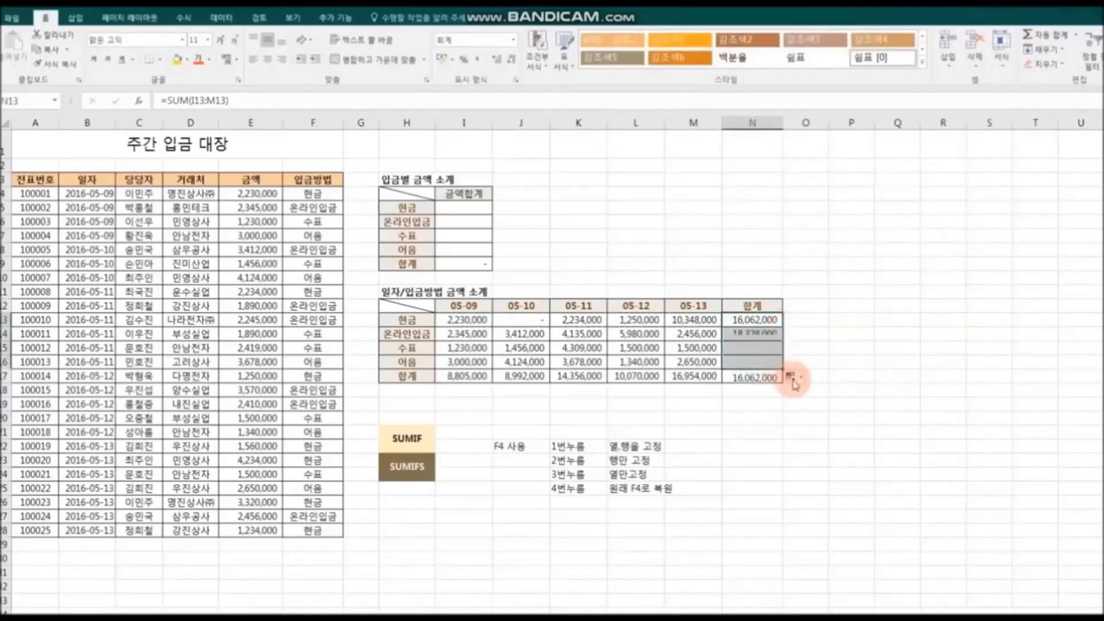
left_click(916, 441)
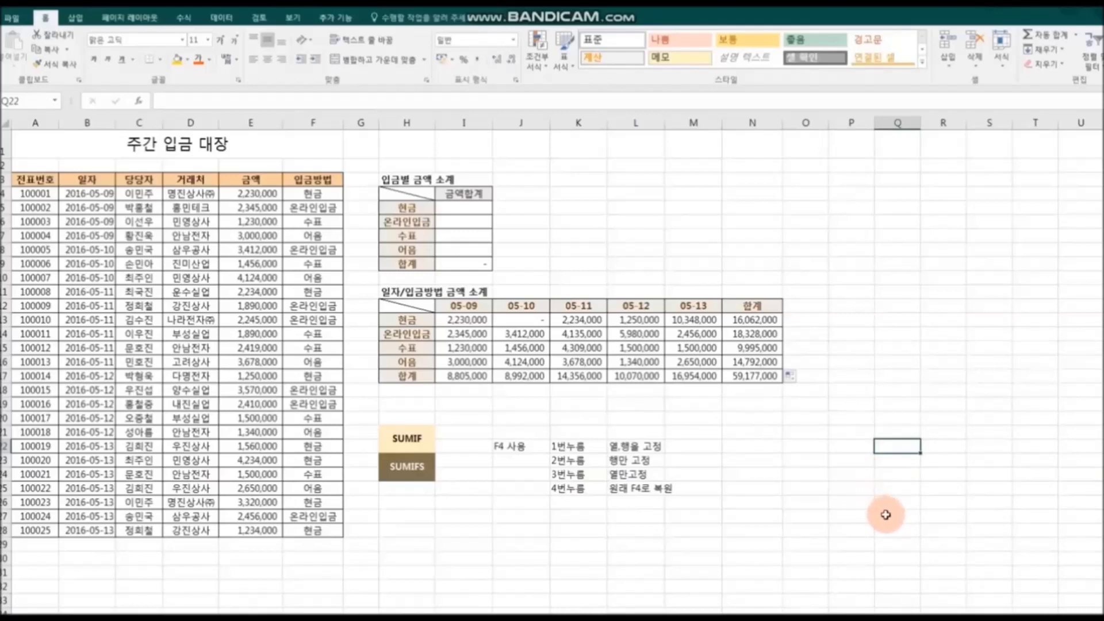
- Total the ledger amounts E4:E28 in cell E29 with the SUM function
left_click(252, 544)
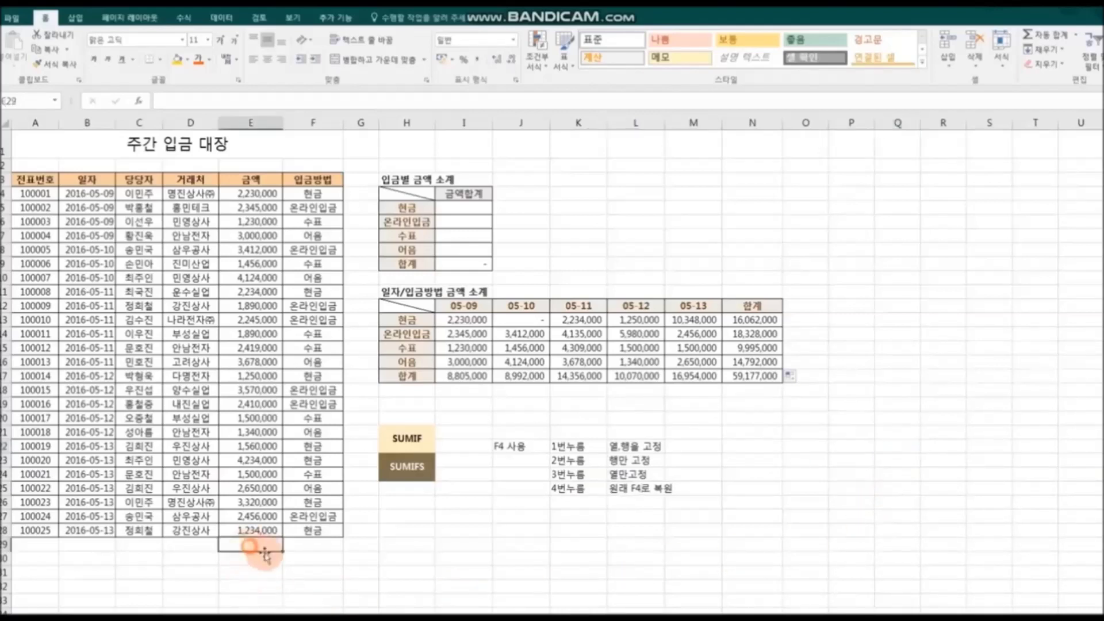
left_click(141, 103)
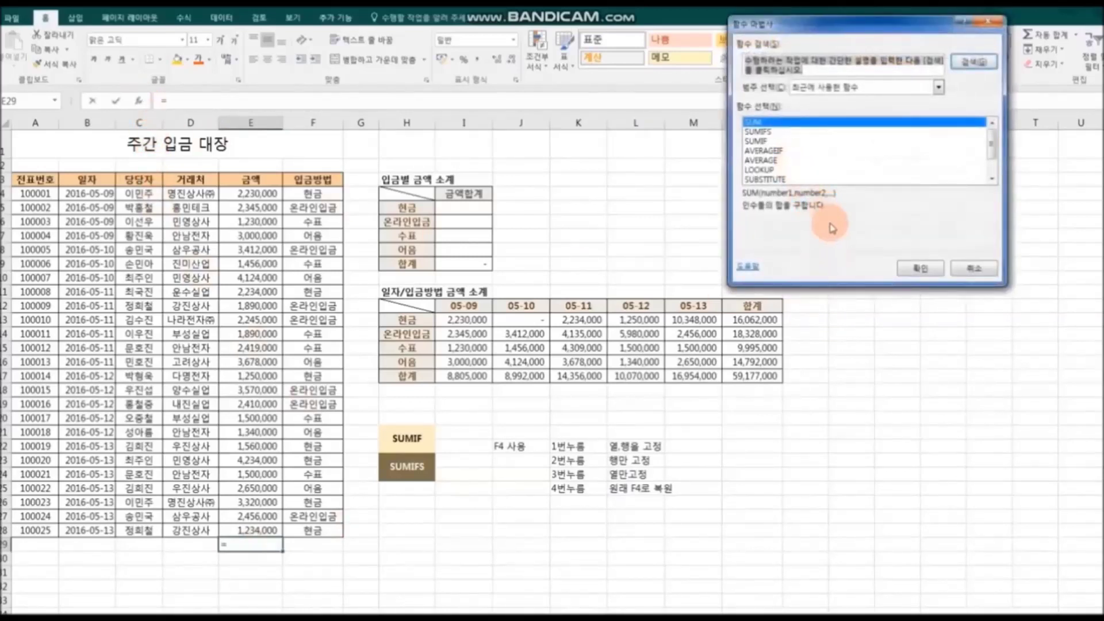
left_click(917, 265)
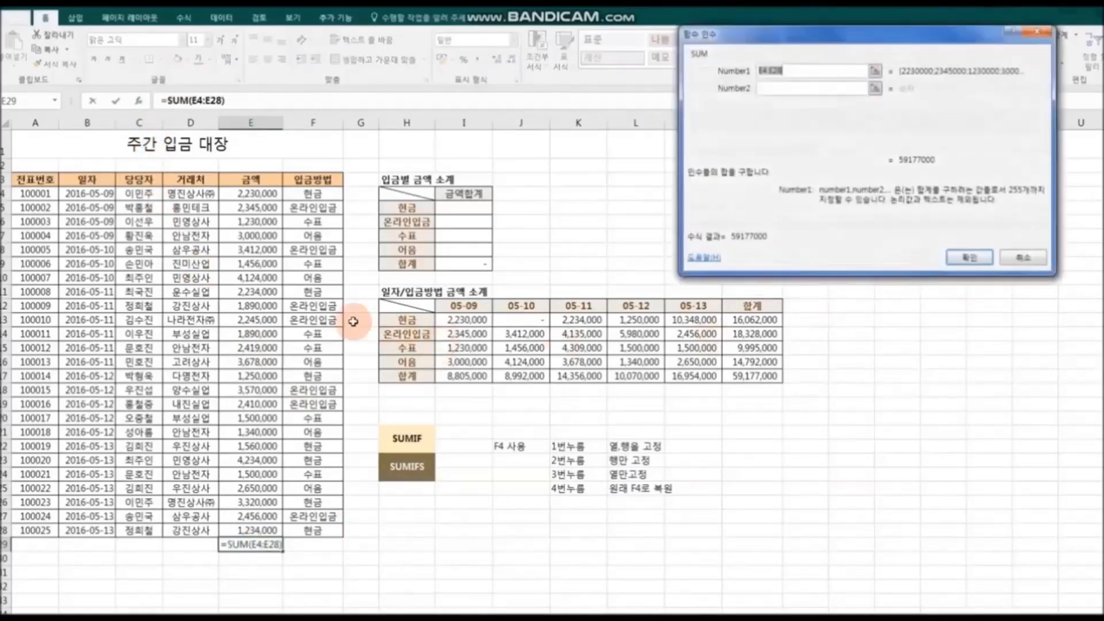
left_click_drag(260, 196, 259, 521)
left_click(963, 259)
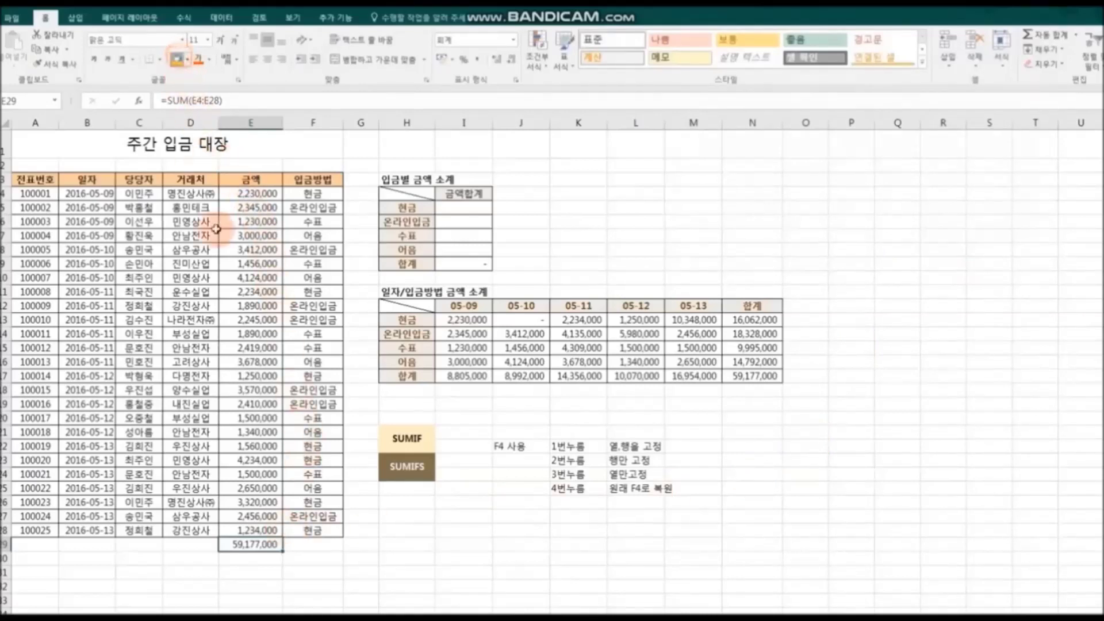
- Highlight the ledger total in E29 and the summary grand total in N17 with the same gold fill colour
left_click(177, 59)
left_click(747, 376)
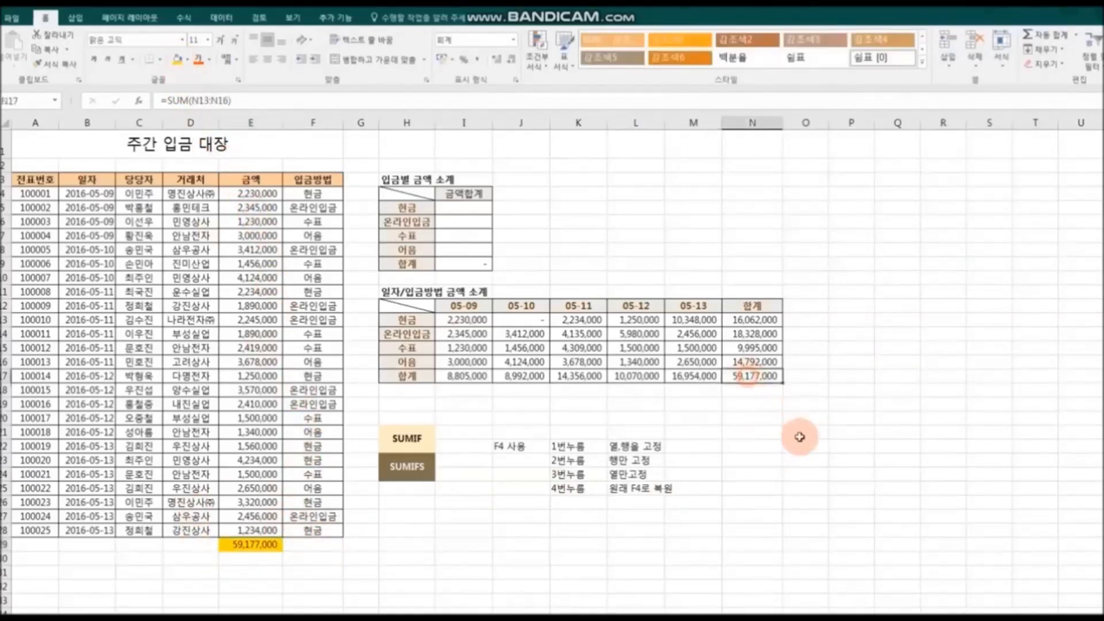
left_click(177, 60)
left_click(890, 446)
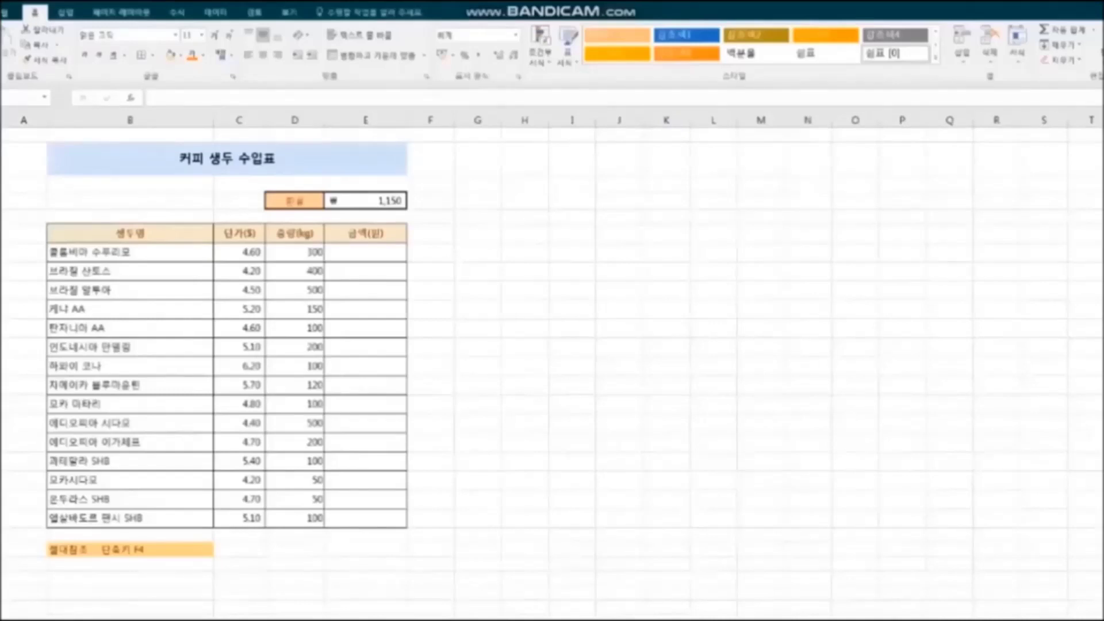
- Examine the first unit price, its weight and the exchange rate cell on the coffee bean import sheet
left_click(317, 551)
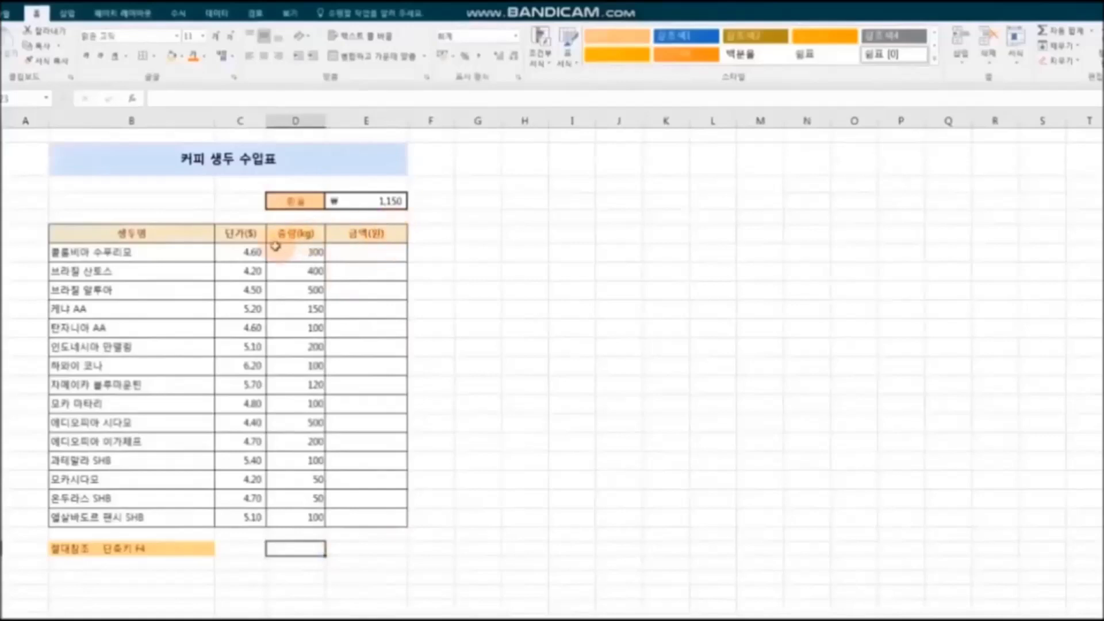
left_click(257, 253)
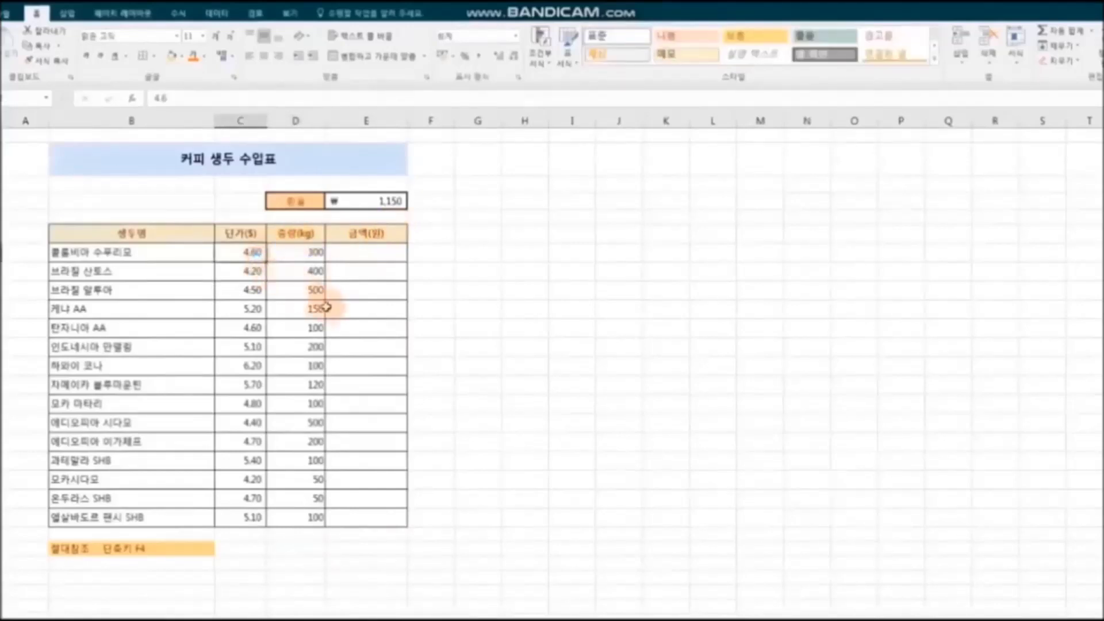
left_click(310, 255)
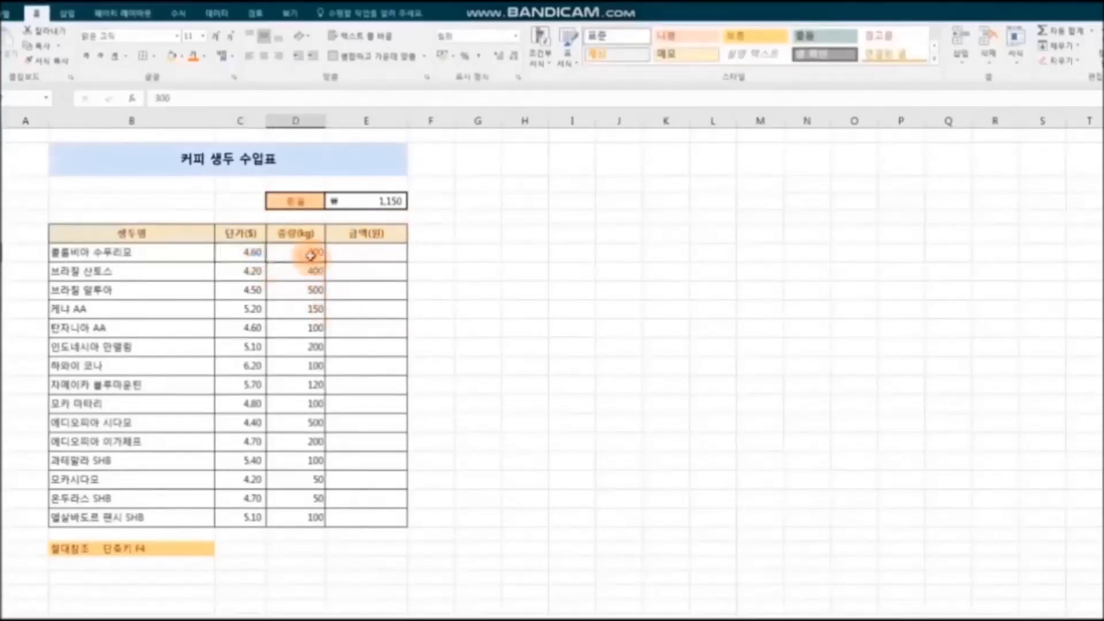
left_click(245, 255)
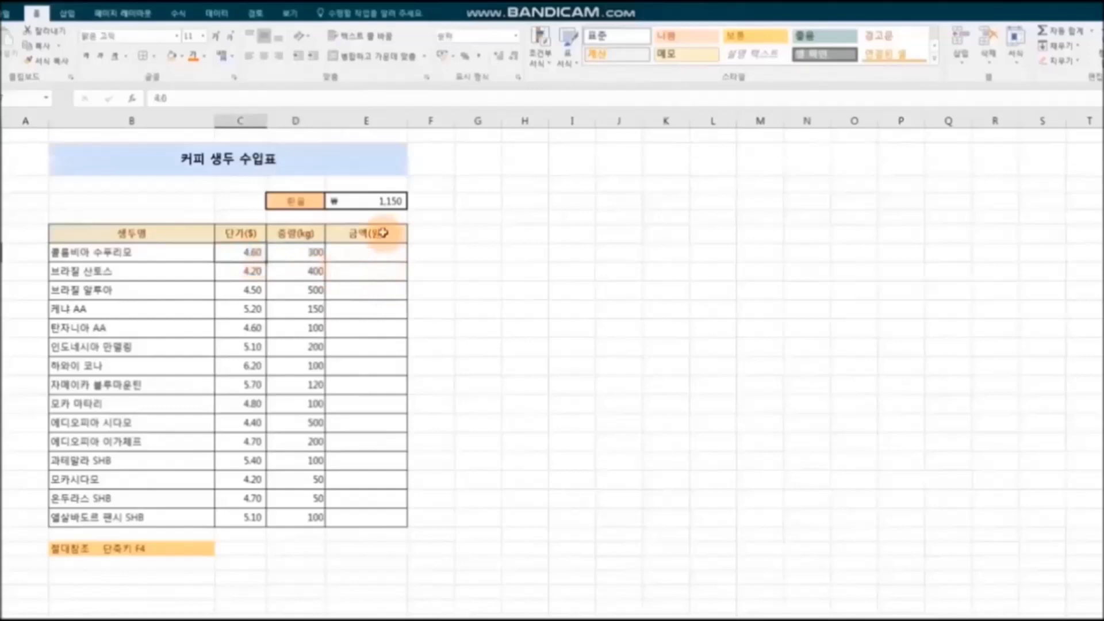
left_click(382, 202)
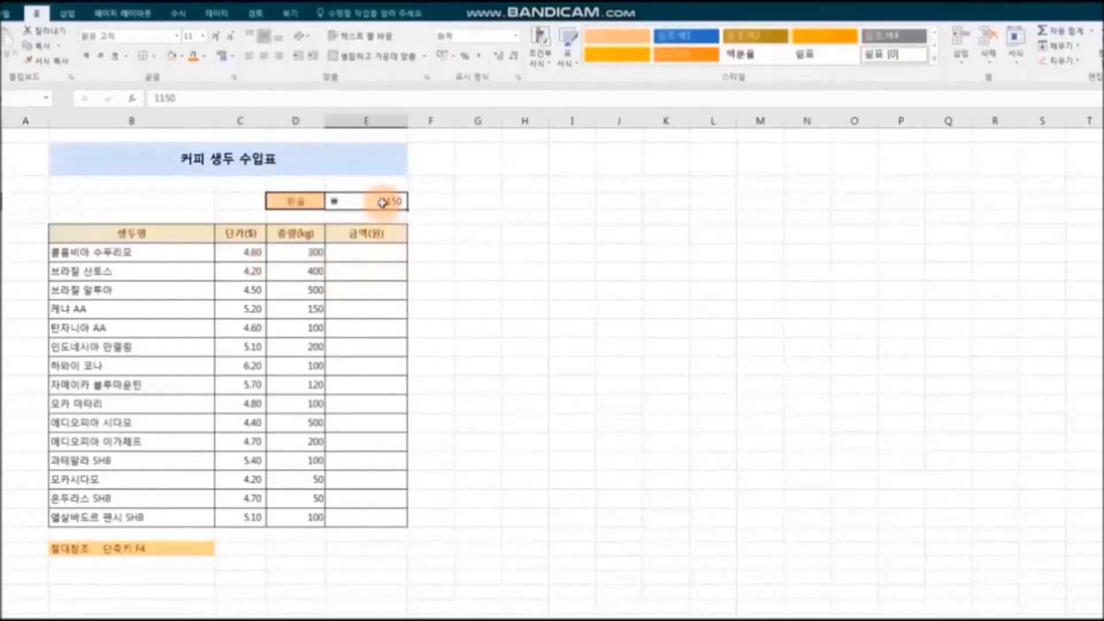
left_click(316, 252)
- Calculate the won amount in E7 with =C7*E4*D7 and fill the formula down to E21
left_click(368, 253)
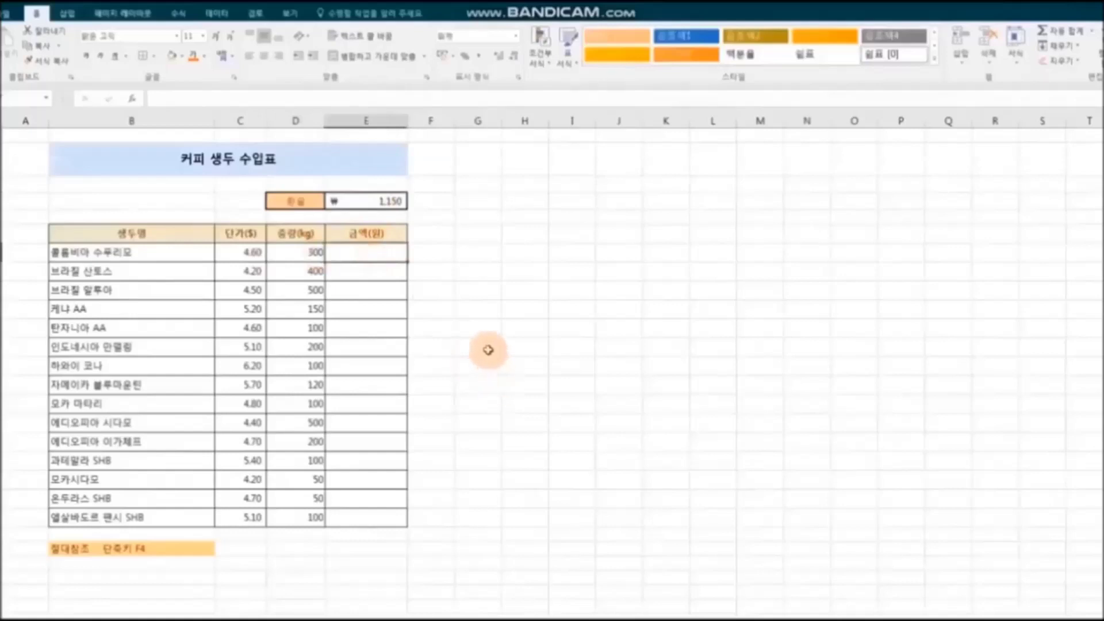
type("=")
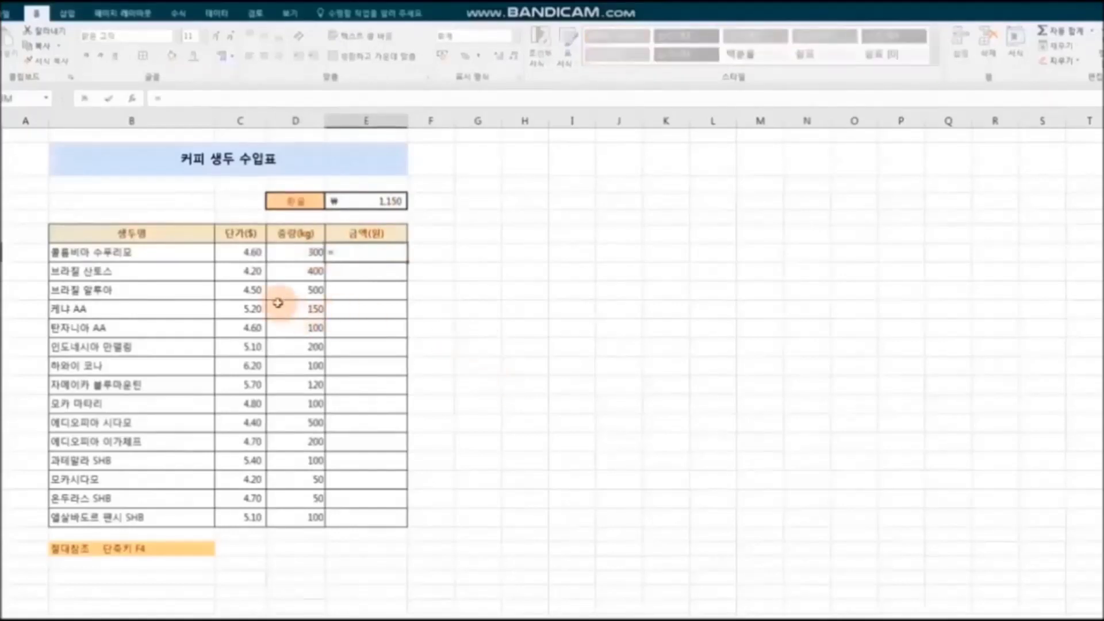
left_click(251, 254)
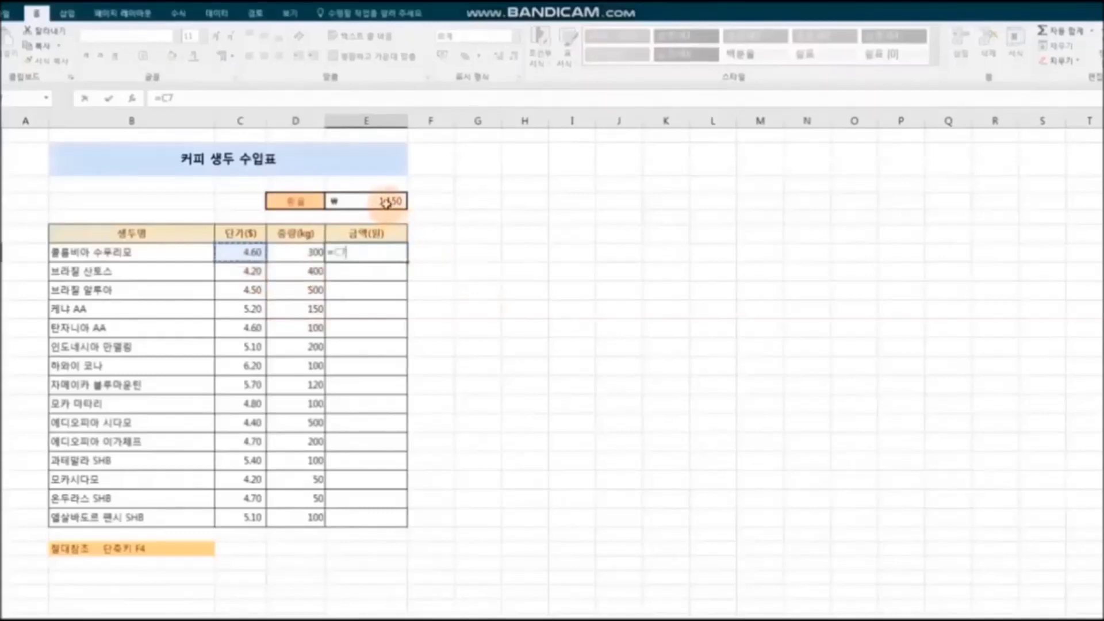
left_click(399, 204)
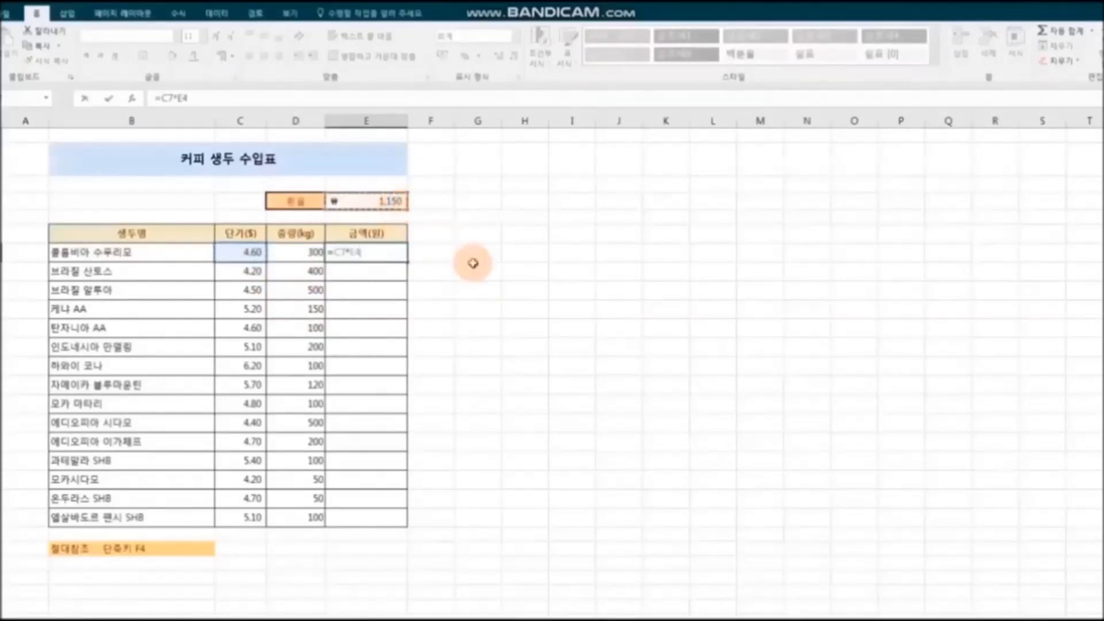
type("*")
left_click(306, 251)
key("Return")
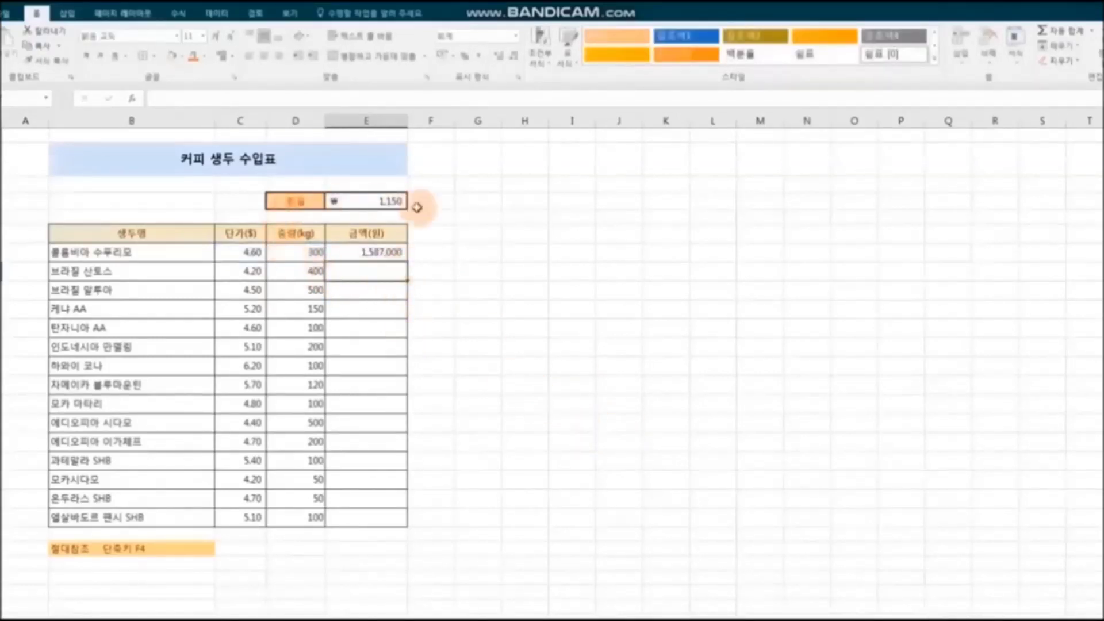
left_click(380, 251)
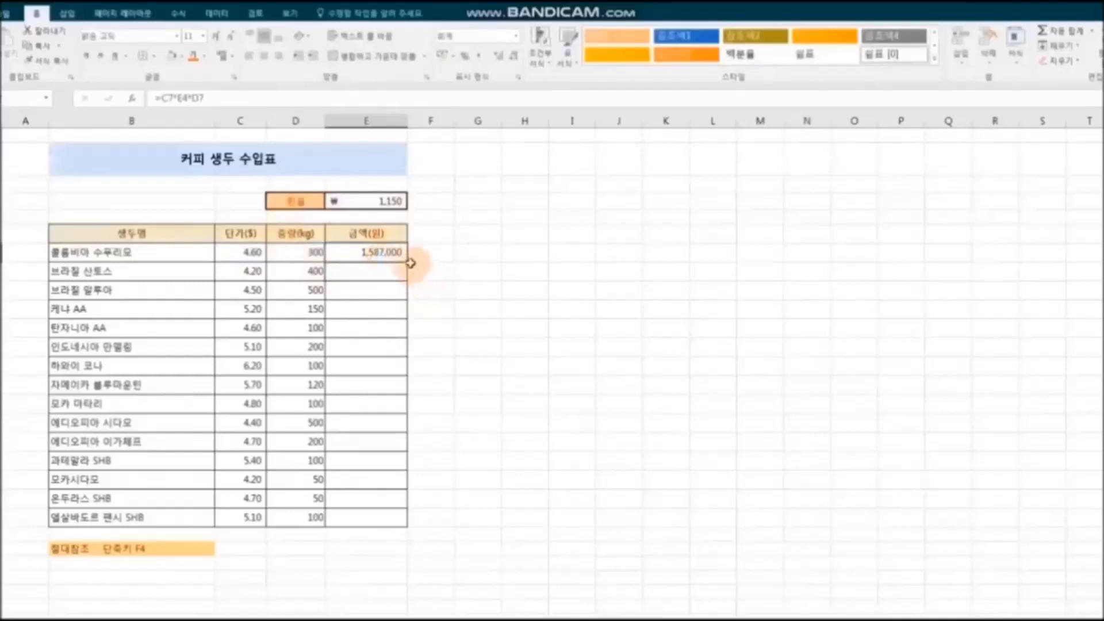
left_click_drag(409, 262, 409, 525)
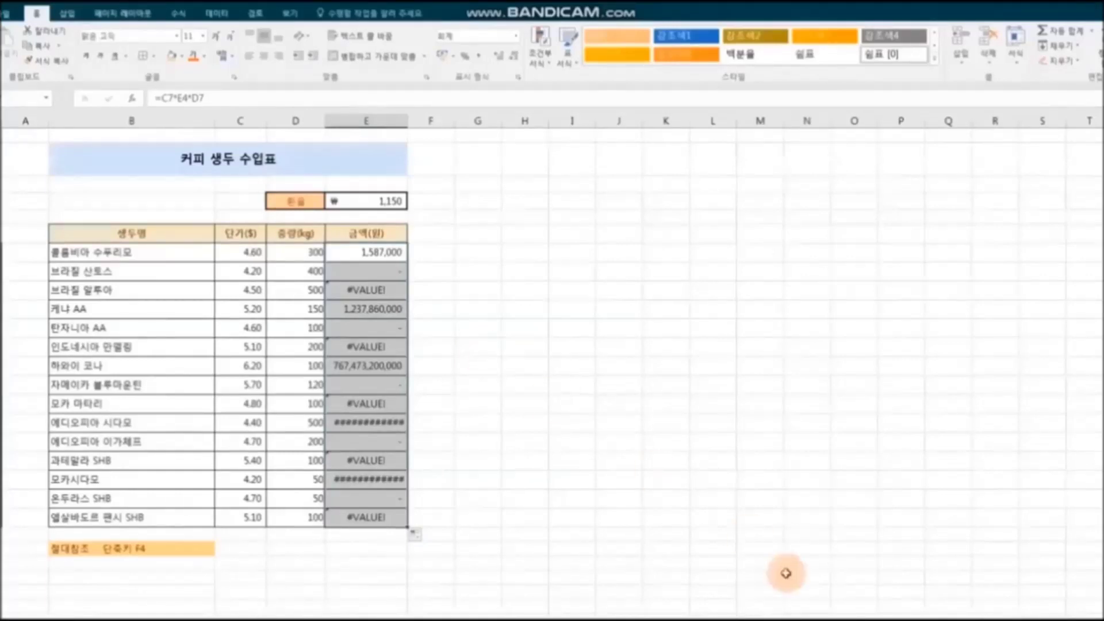
- Clear the filled amounts in E8:E21 and enter =C8*E4*D8 in E8
key("Delete")
left_click(365, 271)
type("=")
left_click(253, 271)
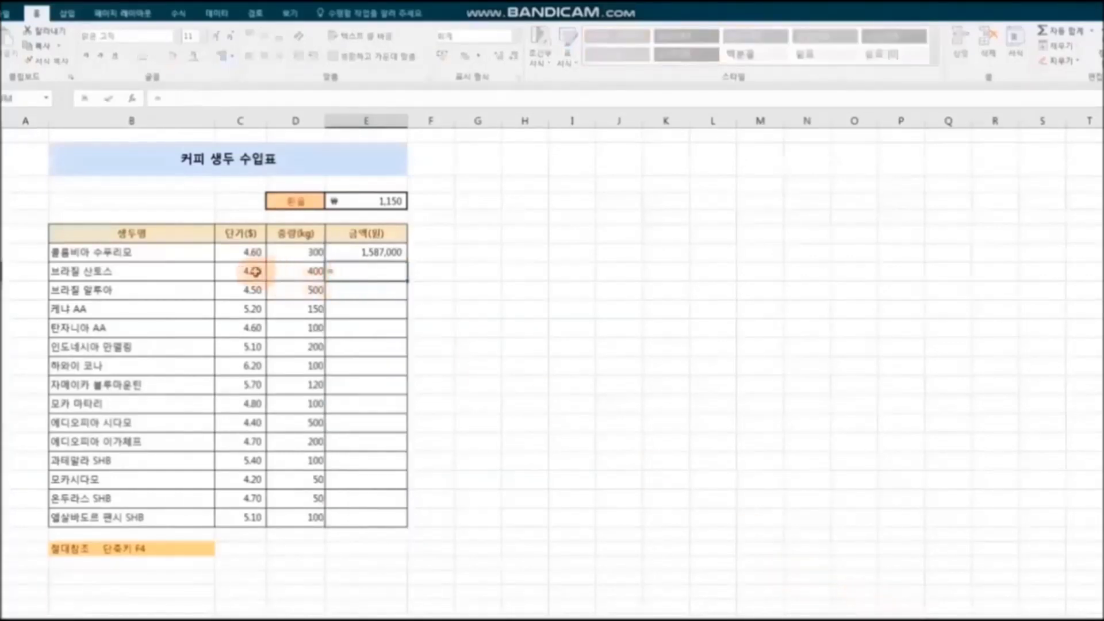
type("*")
left_click(382, 201)
type("*")
left_click(311, 271)
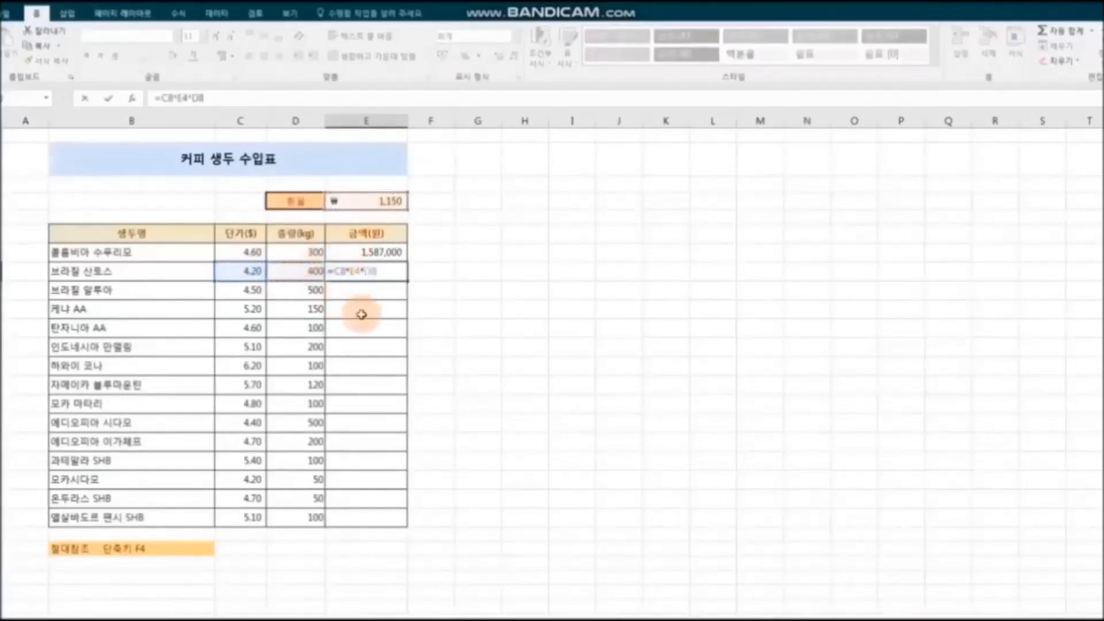
key("Return")
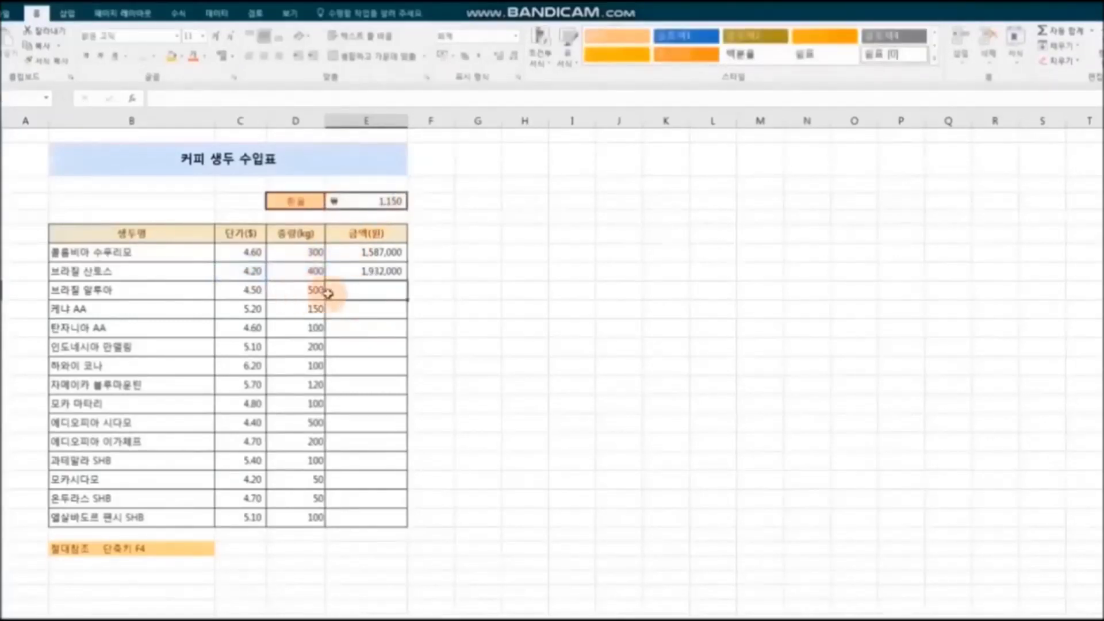
- Enter =C9*E4*D9 in E9 as the won amount for the third coffee bean
type("=")
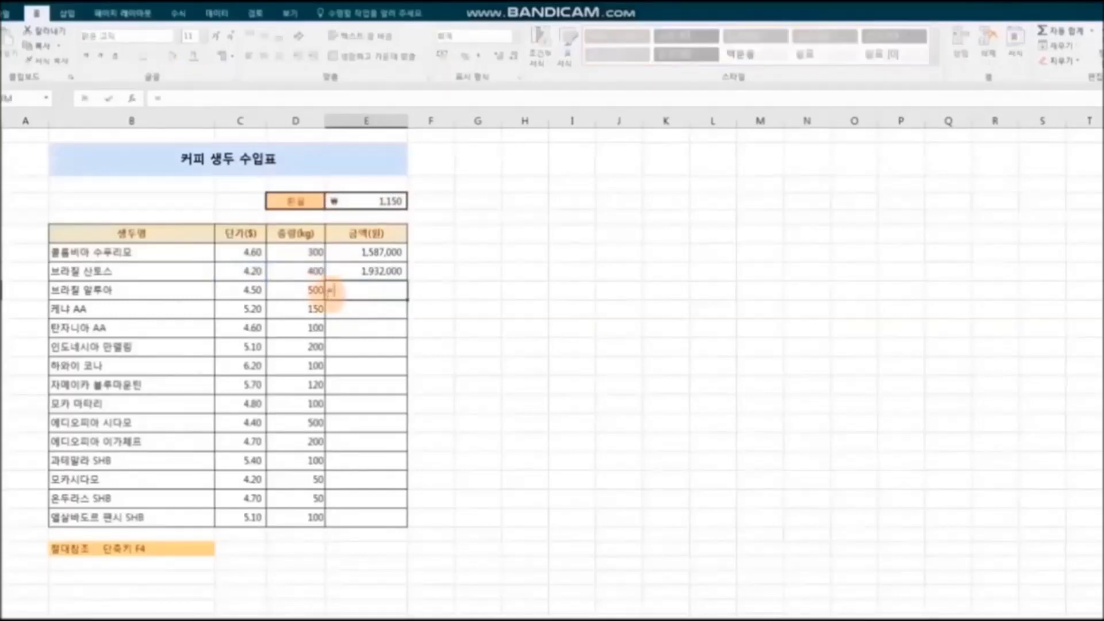
left_click(260, 289)
type("*")
left_click(362, 202)
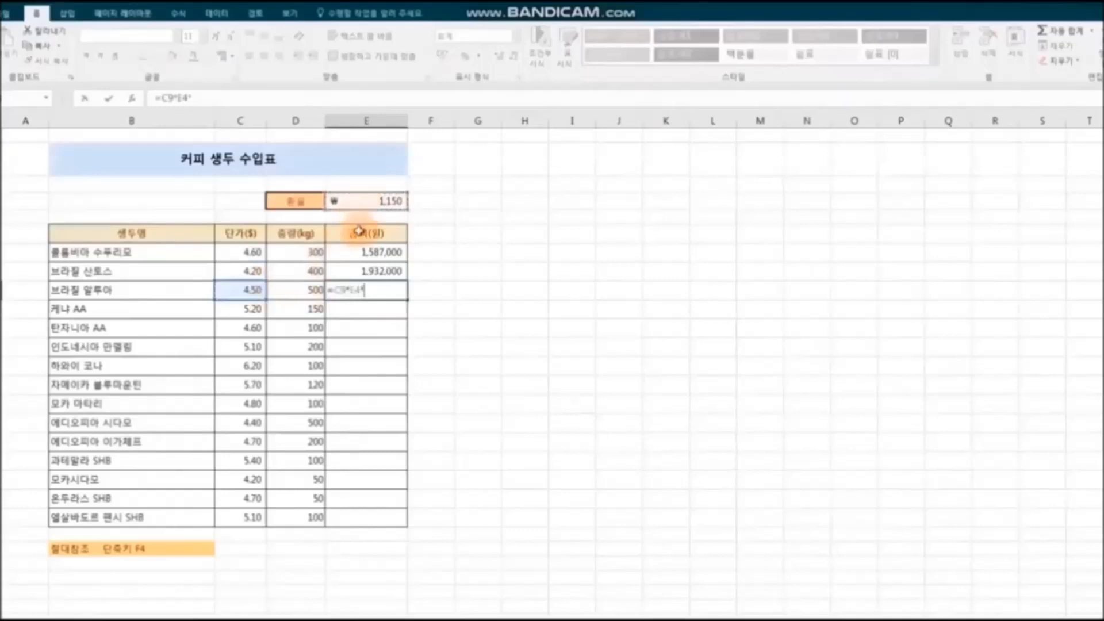
type("*")
left_click(305, 292)
key("Return")
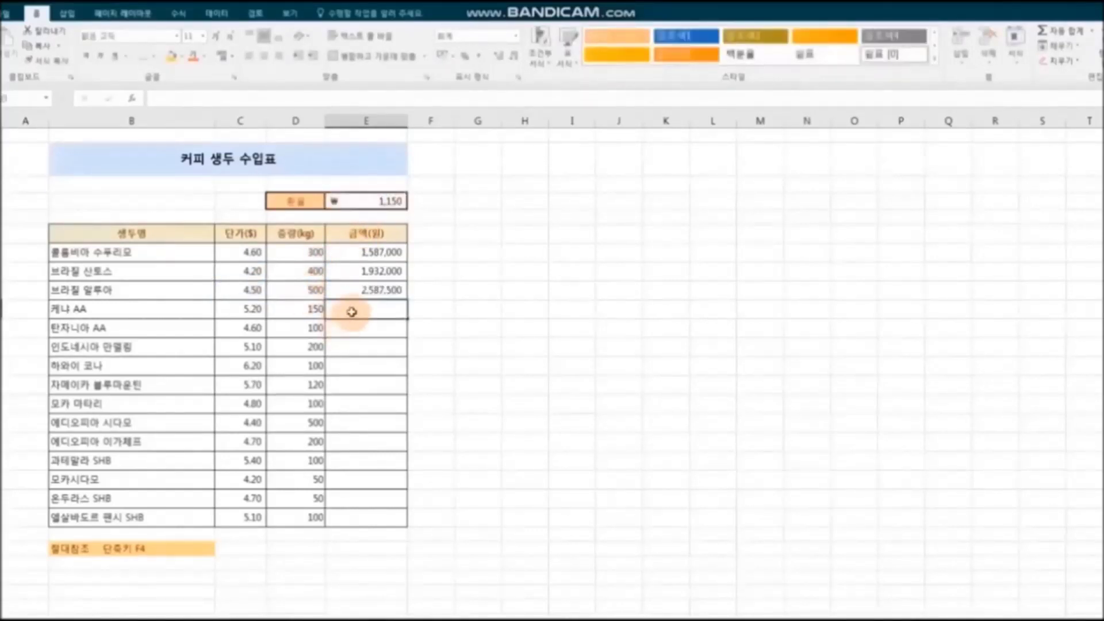
- Enter =C10*E4*D10 in E10 as the won amount for 케냐 AA
type("=")
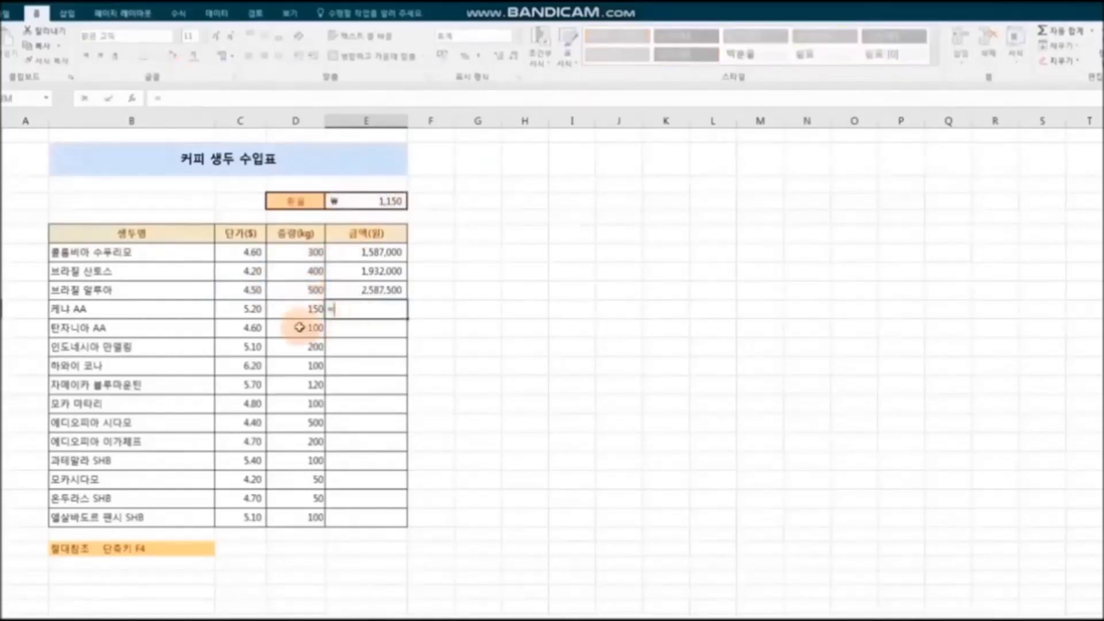
left_click(255, 309)
type("*")
left_click(361, 202)
type("*")
left_click(311, 310)
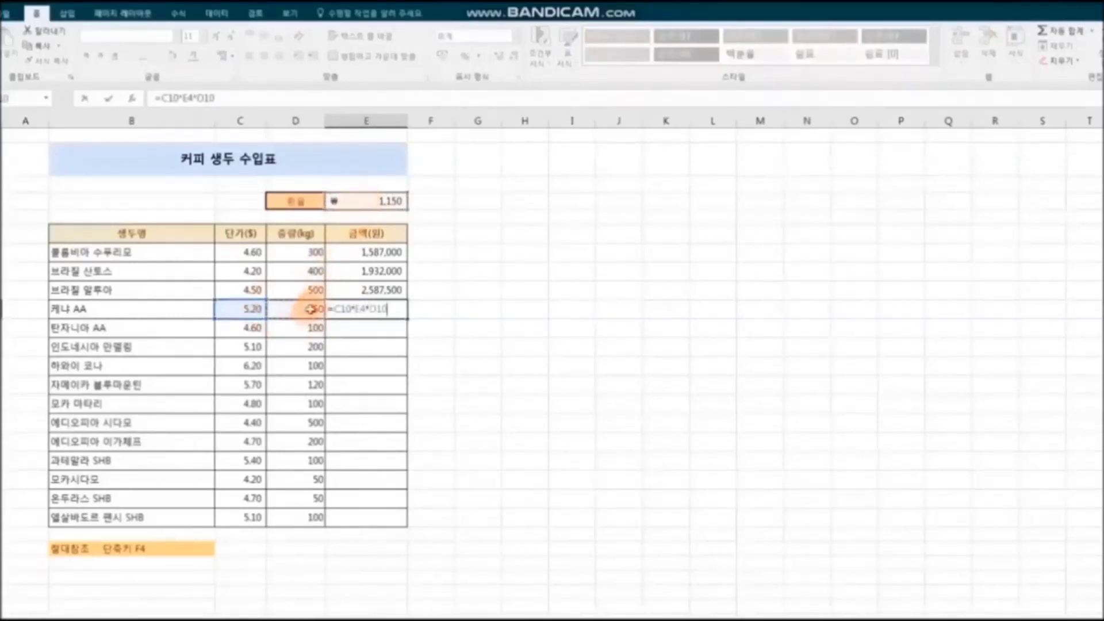
key("Return")
- Fill the relative-reference formula from E7 down to E21 again and select E7
left_click(510, 362)
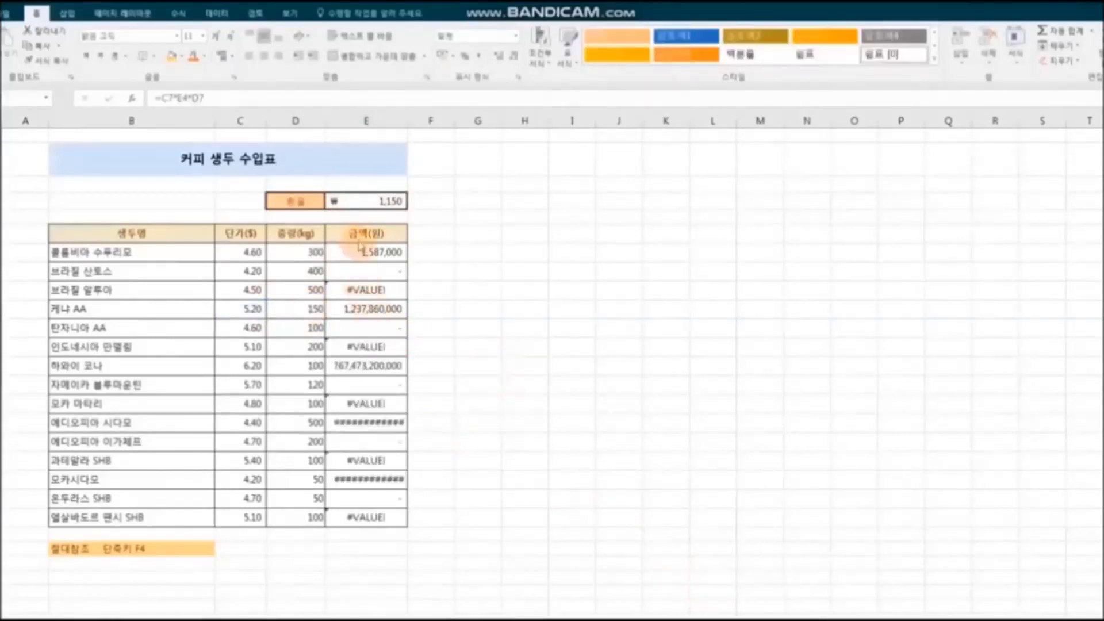
left_click(359, 253)
key("ctrl+shift+Down")
left_click(361, 251)
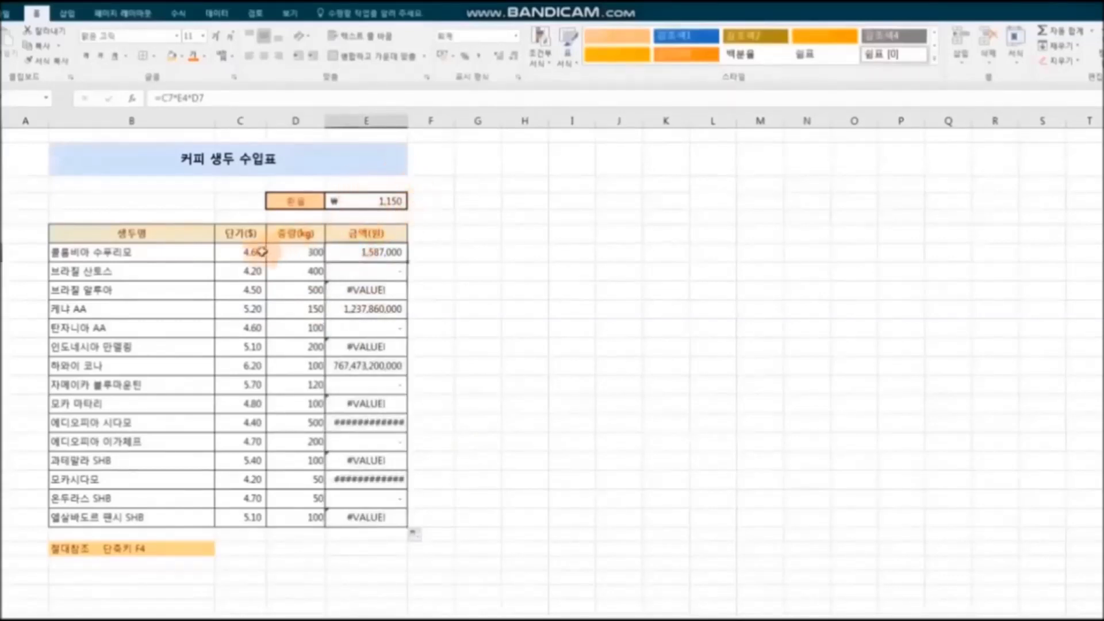
mouse_move(386, 213)
left_mouse_down()
mouse_move(360, 196)
mouse_move(442, 181)
mouse_move(383, 224)
mouse_move(253, 252)
left_mouse_up()
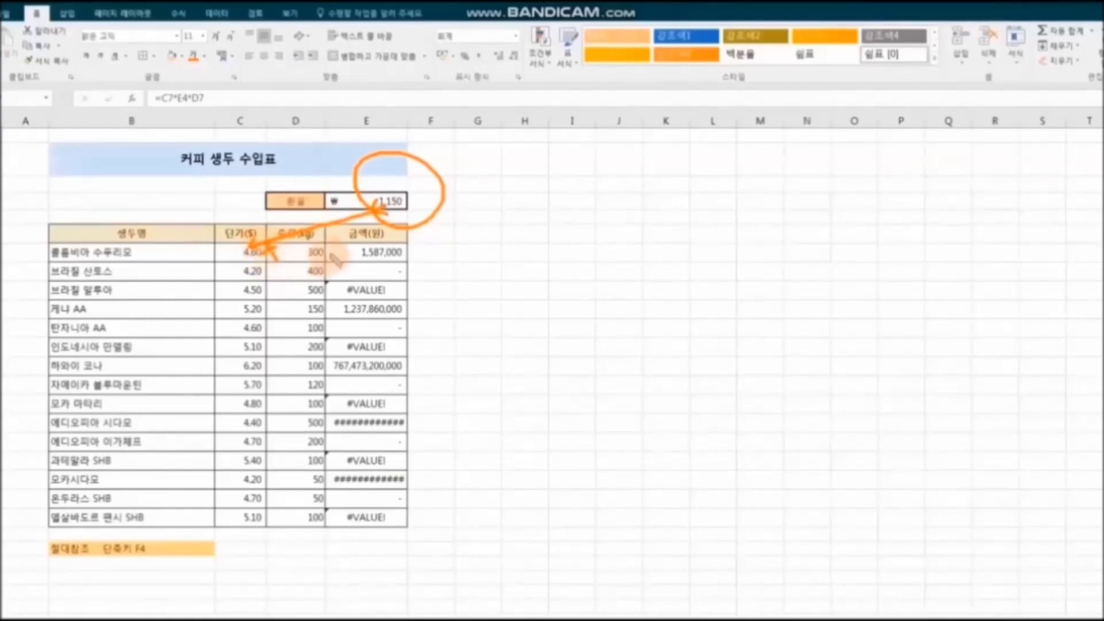
mouse_move(331, 255)
left_mouse_down()
mouse_move(315, 241)
mouse_move(328, 262)
mouse_move(405, 257)
left_mouse_up()
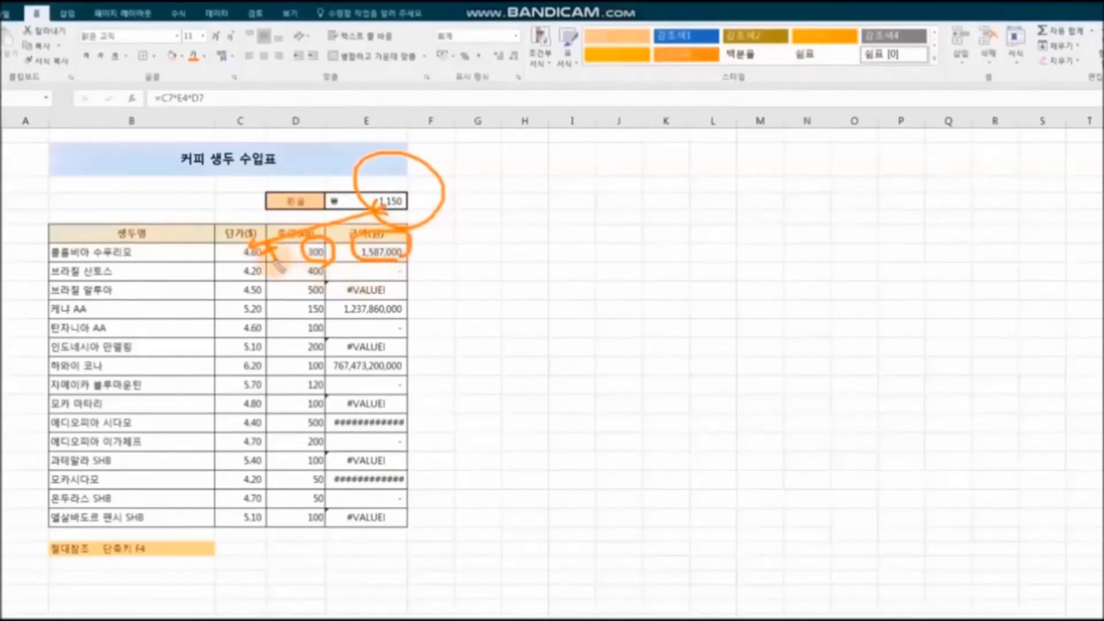
mouse_move(273, 265)
left_mouse_down()
mouse_move(233, 244)
mouse_move(296, 279)
left_mouse_up()
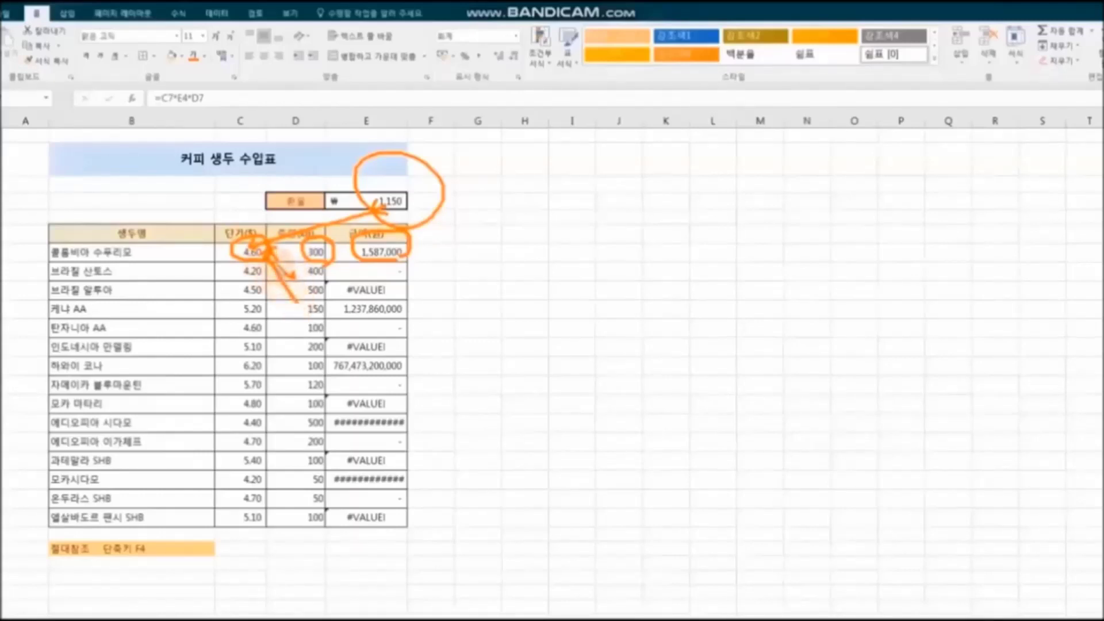
left_click_drag(269, 253, 287, 352)
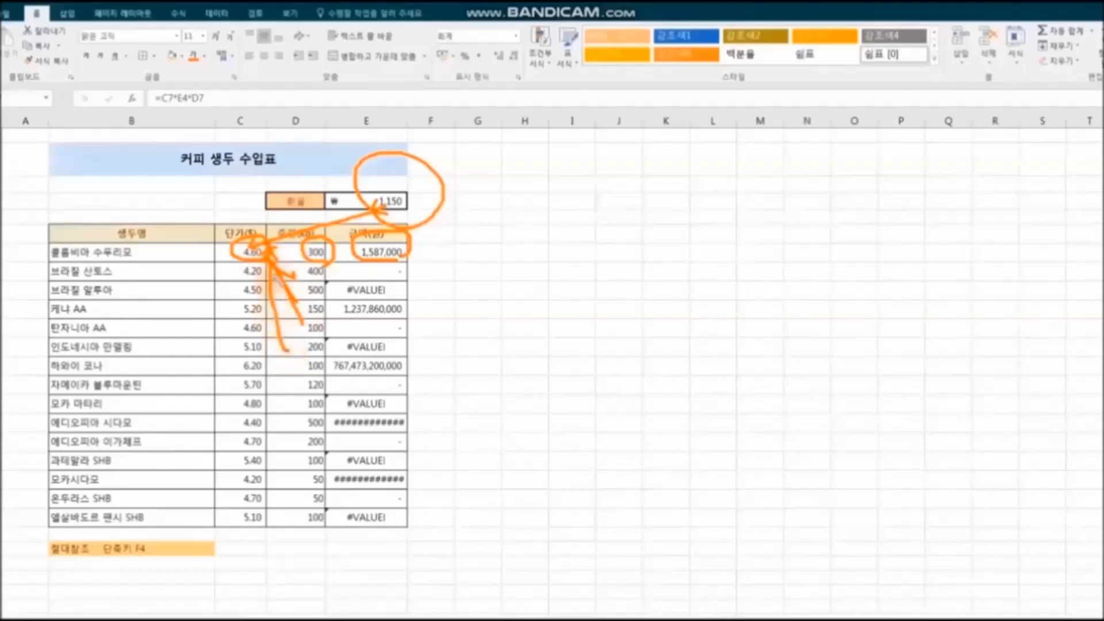
key("Escape")
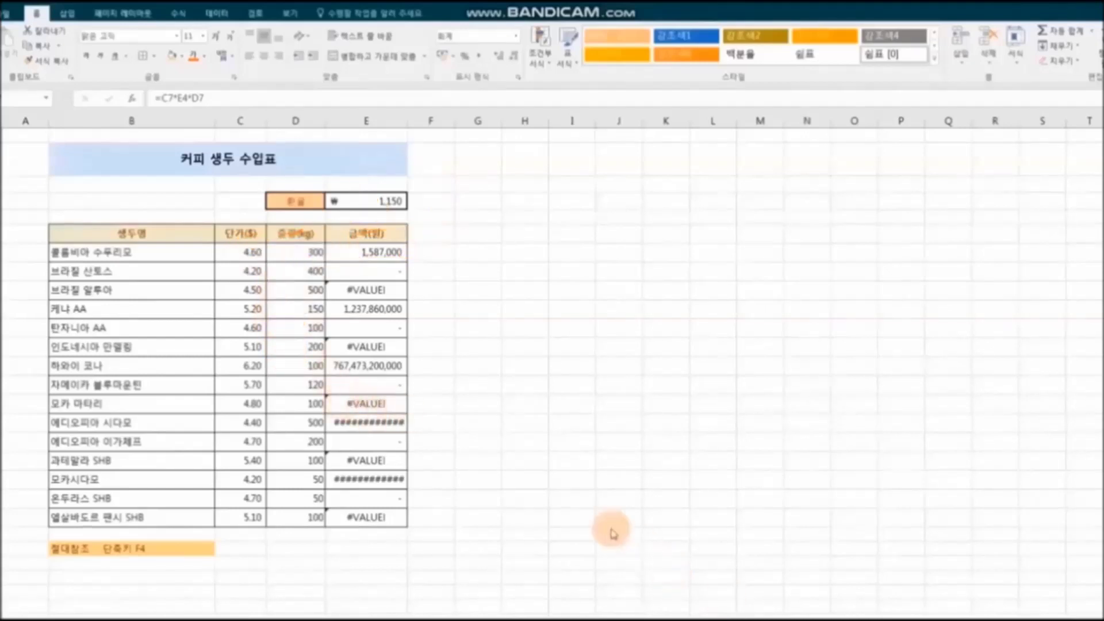
- Clear all the won amounts in E7:E21
left_click(350, 253)
left_click_drag(350, 253, 378, 520)
key("Delete")
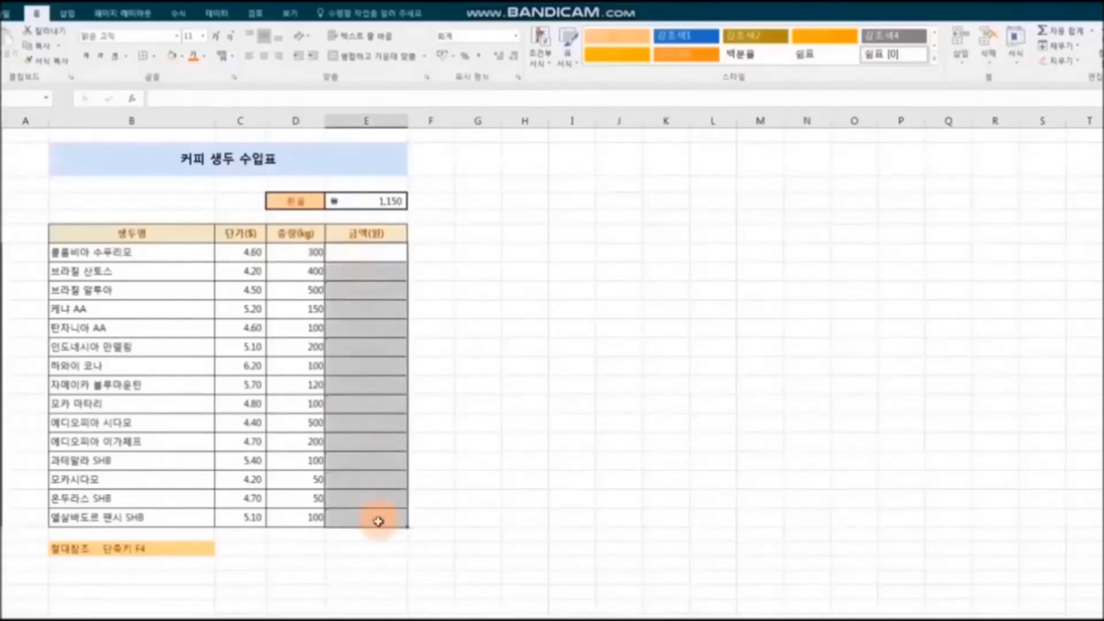
left_click(487, 475)
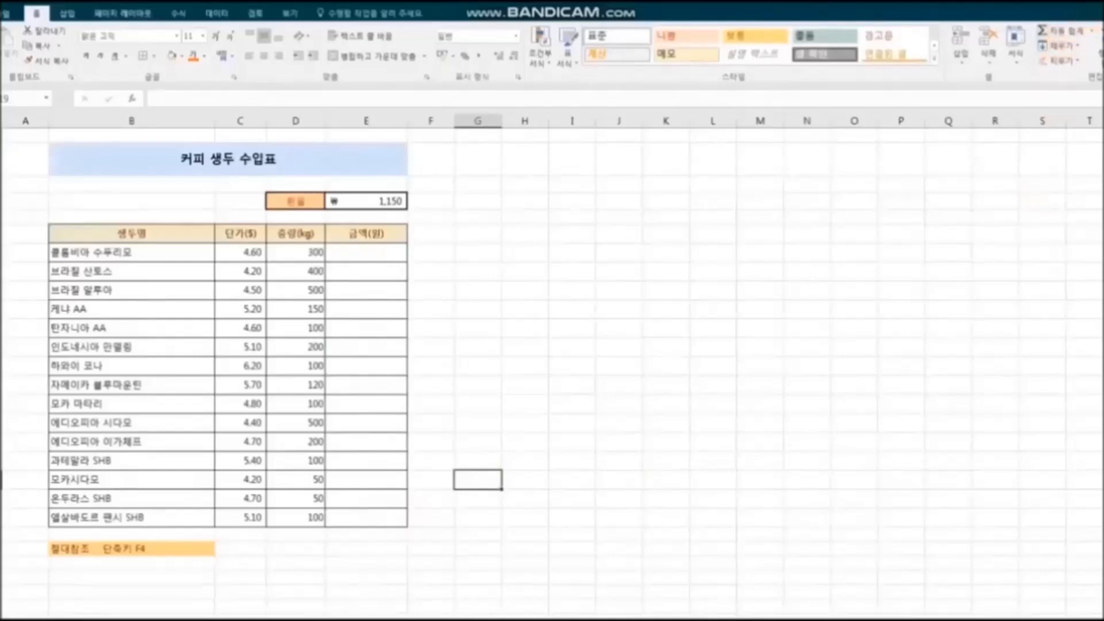
mouse_move(174, 572)
left_mouse_down()
mouse_move(28, 554)
mouse_move(122, 531)
mouse_move(173, 575)
left_mouse_up()
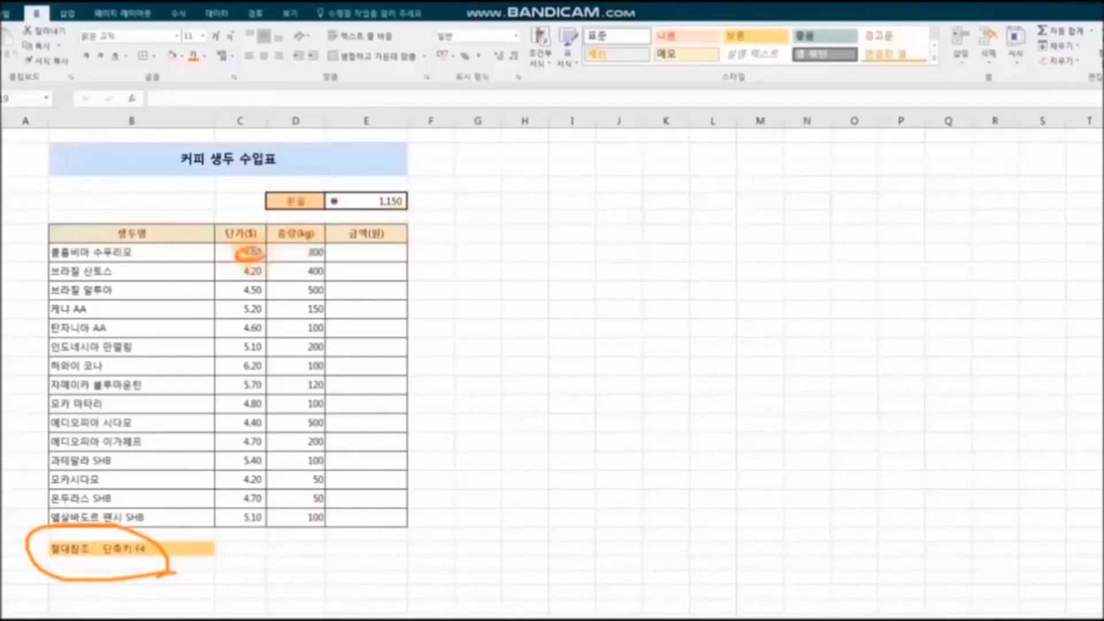
mouse_move(383, 197)
left_mouse_down()
mouse_move(329, 209)
mouse_move(269, 252)
left_mouse_up()
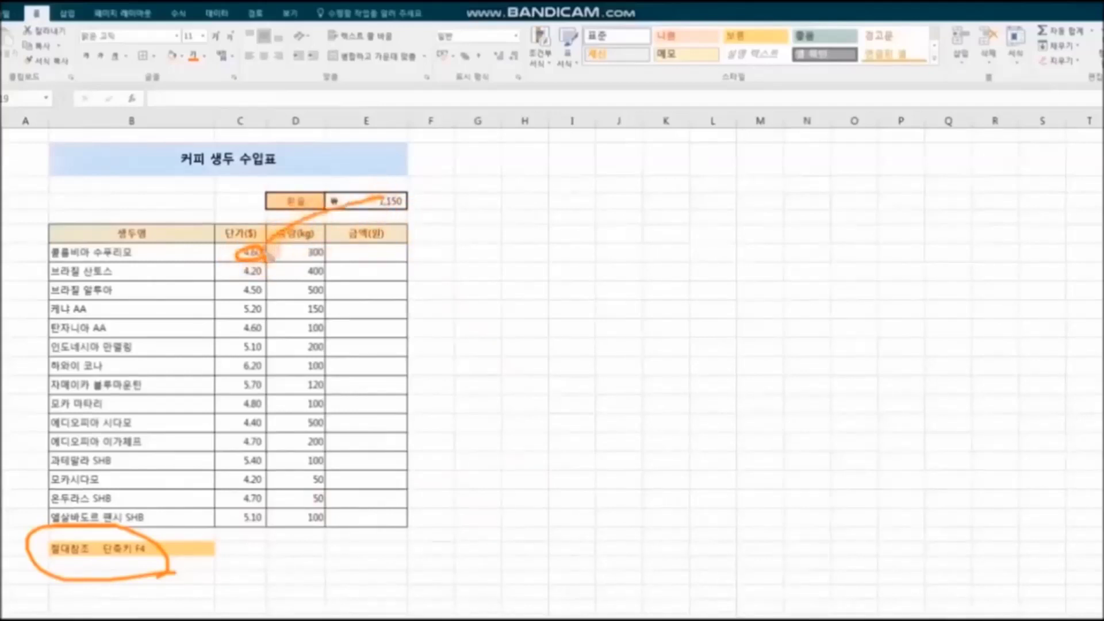
mouse_move(384, 199)
left_mouse_down()
mouse_move(296, 244)
mouse_move(275, 270)
left_mouse_up()
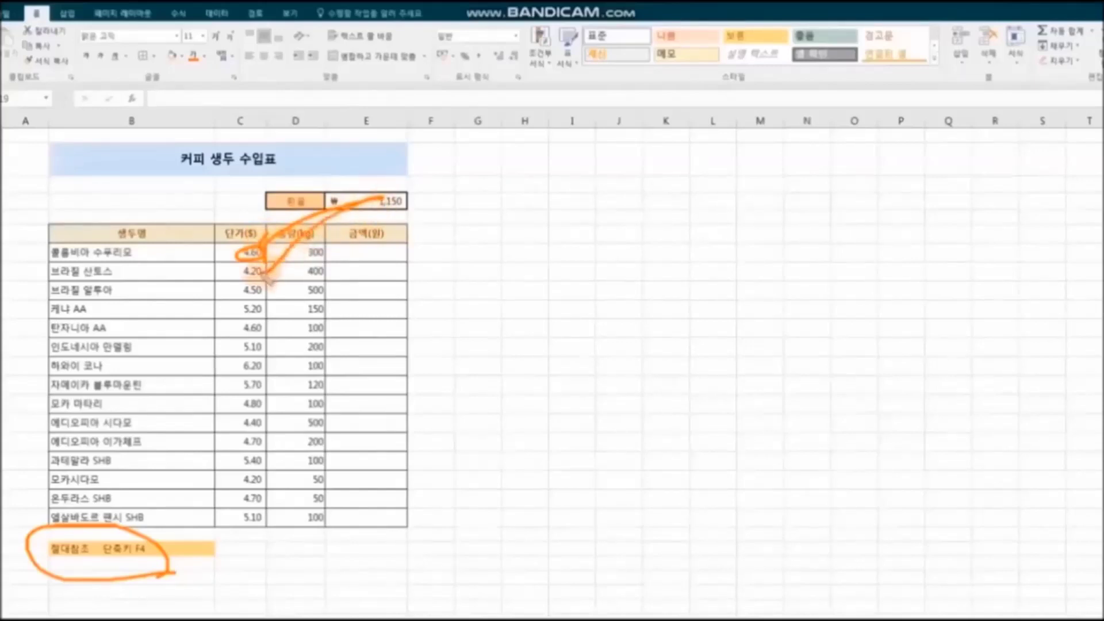
left_click_drag(333, 242, 253, 298)
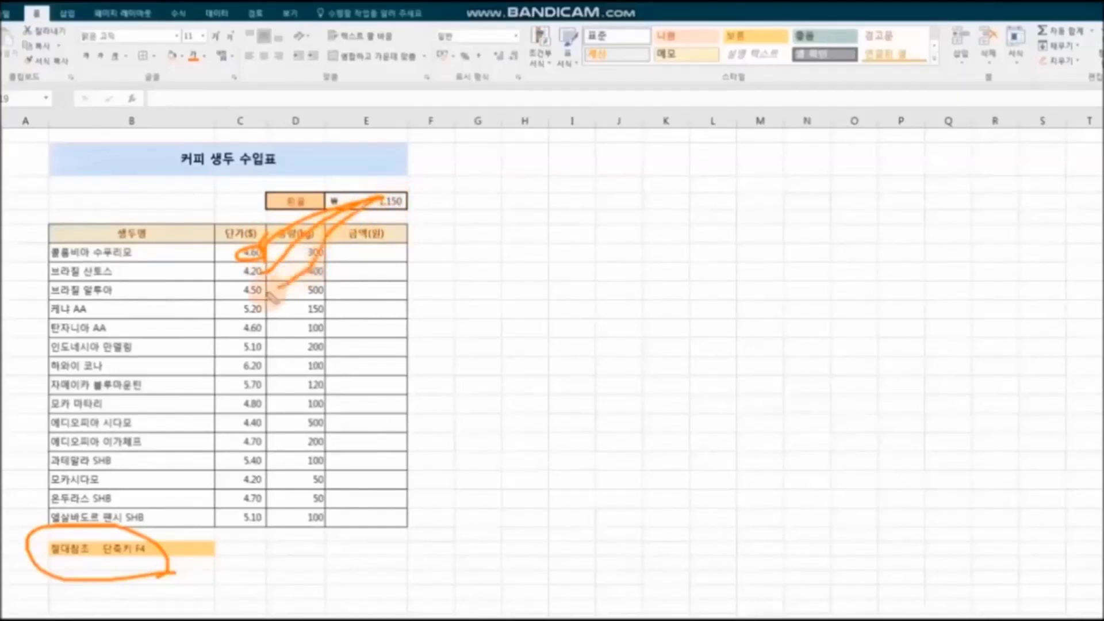
left_click(372, 156)
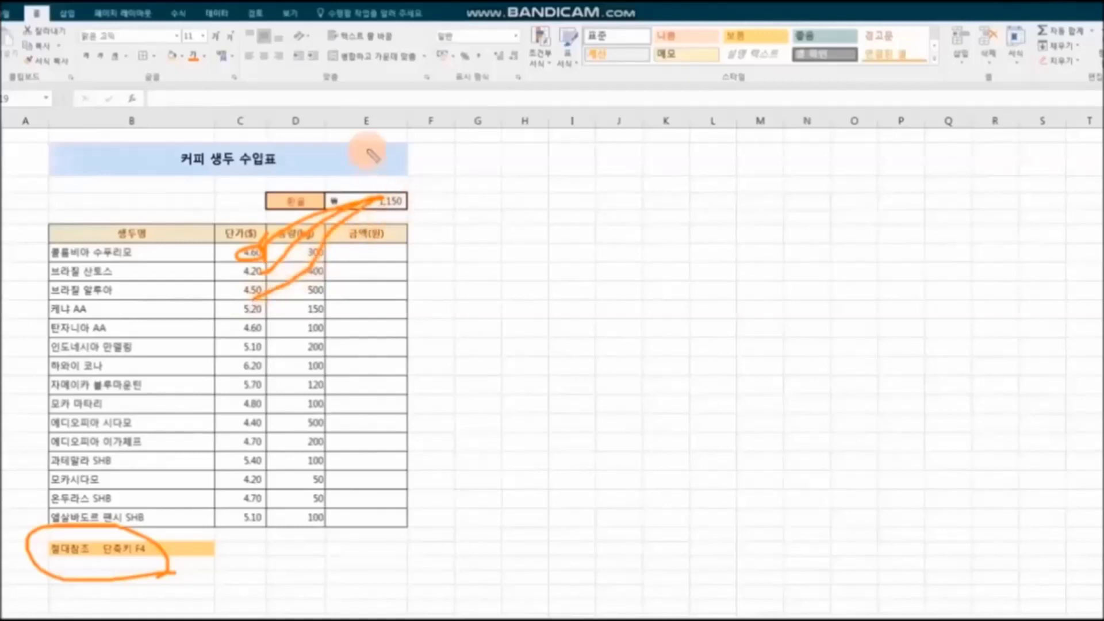
left_click_drag(381, 199, 239, 317)
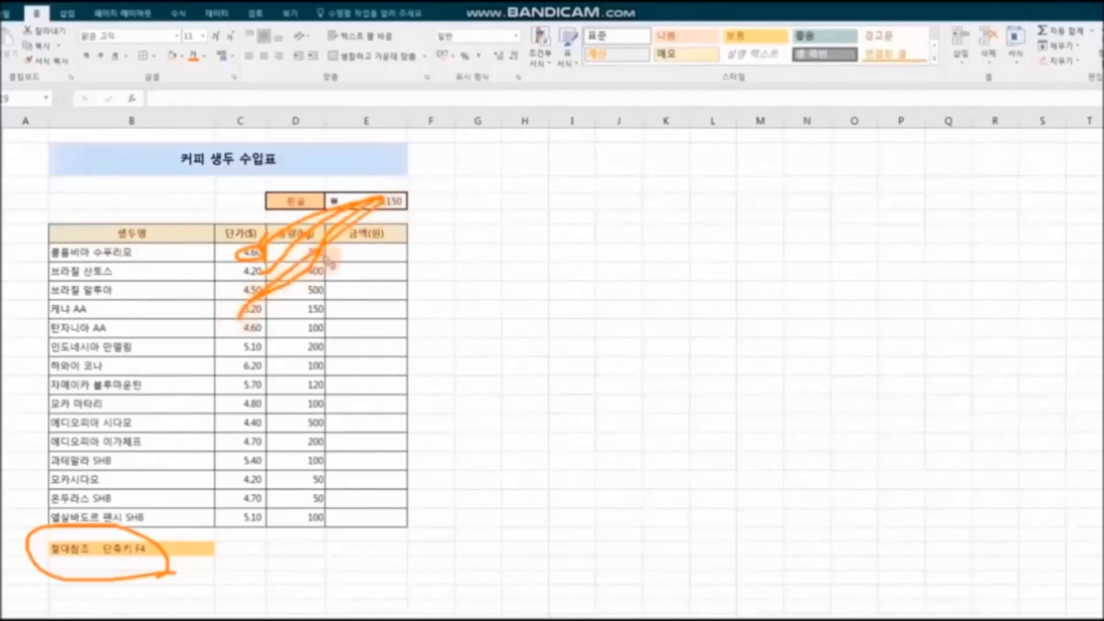
mouse_move(381, 200)
left_mouse_down()
mouse_move(310, 290)
mouse_move(250, 332)
left_mouse_up()
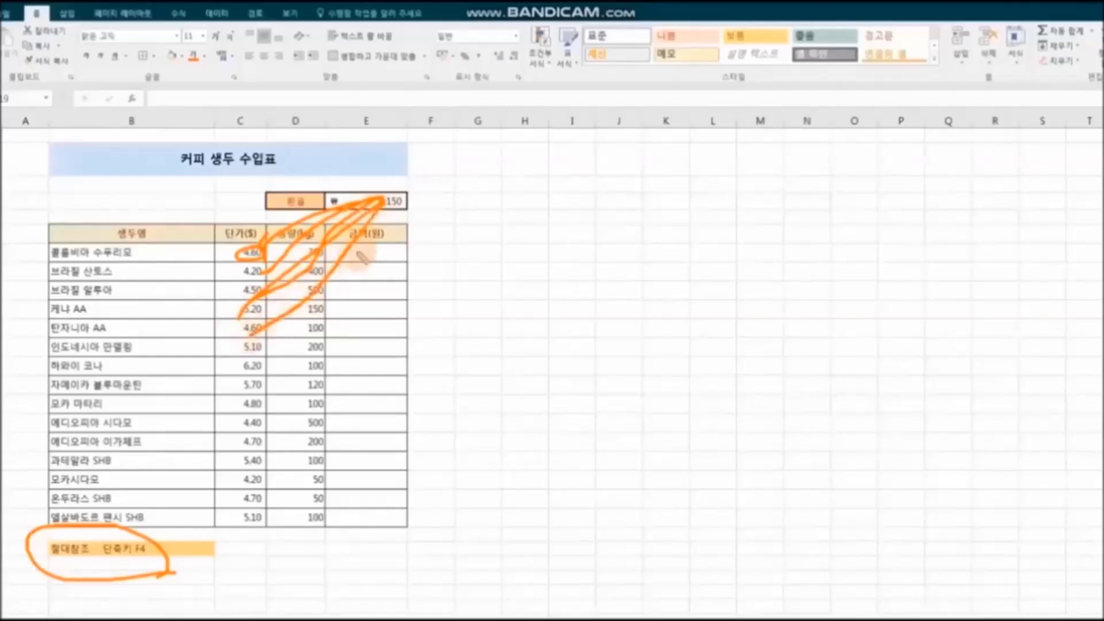
left_click_drag(386, 211, 245, 370)
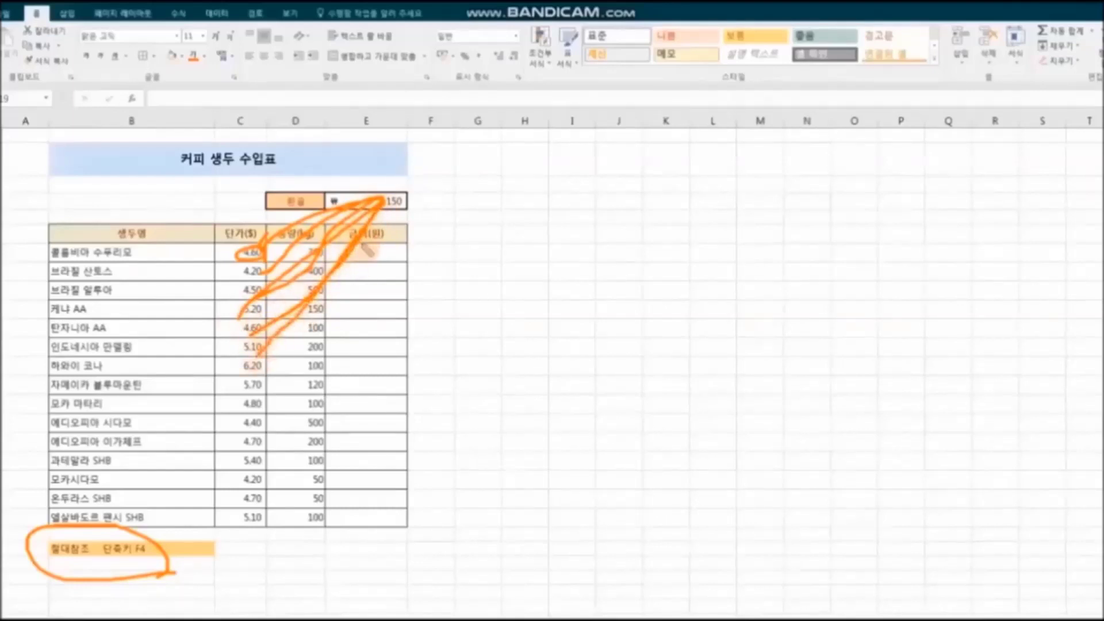
mouse_move(383, 201)
left_mouse_down()
mouse_move(302, 331)
mouse_move(253, 377)
left_mouse_up()
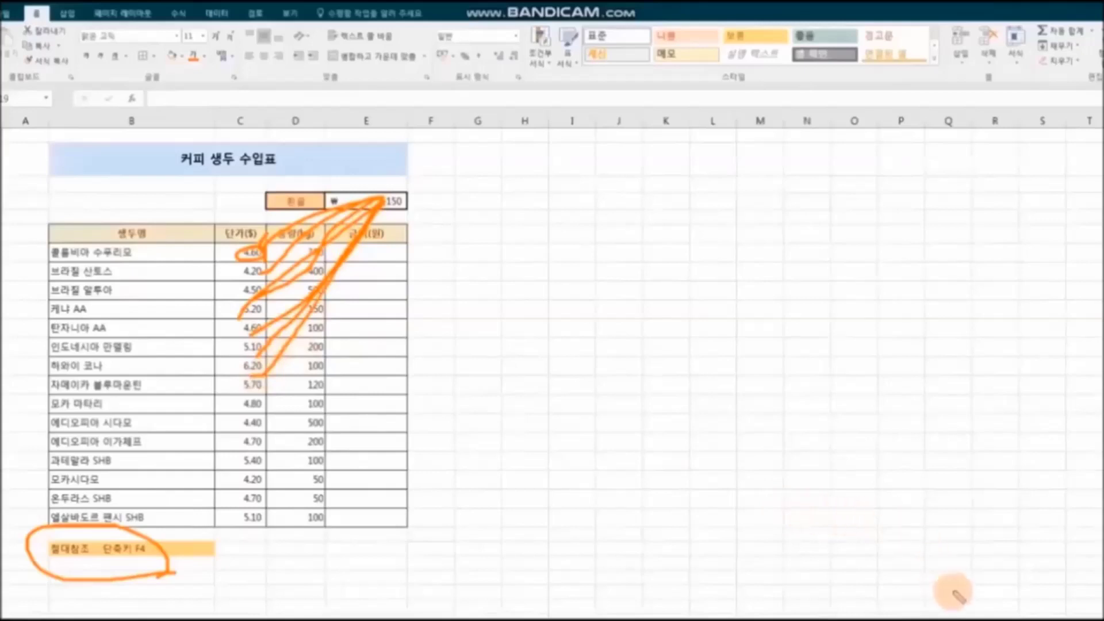
key("e")
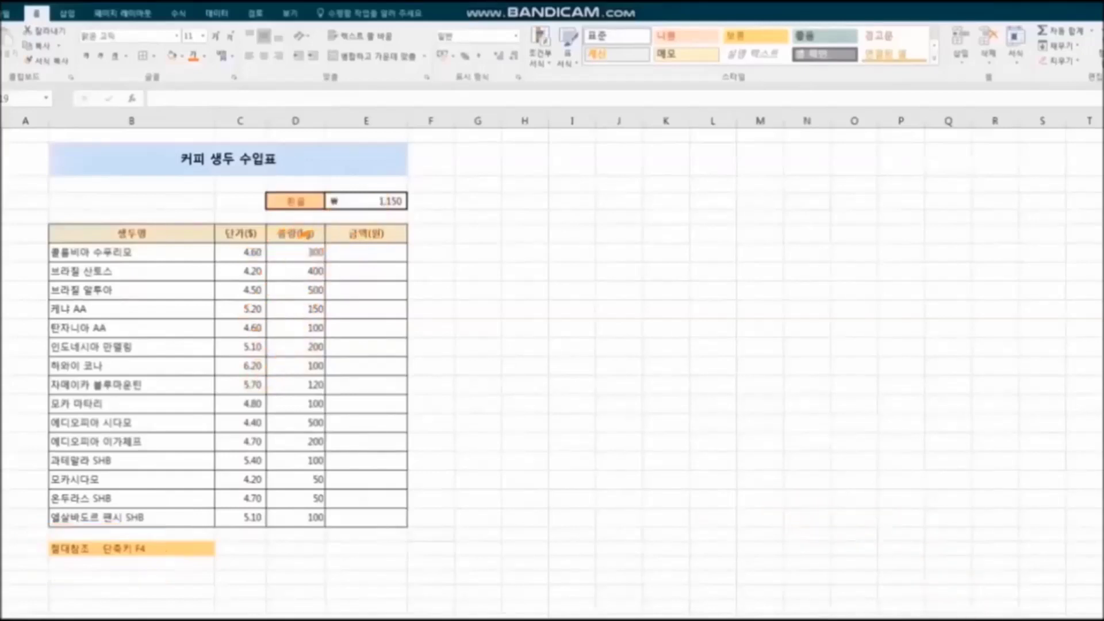
key("Escape")
- Enter =C7*$E$4*D7 in E7 as the first coffee bean's won amount, with an absolute reference to the exchange rate
left_click(354, 251)
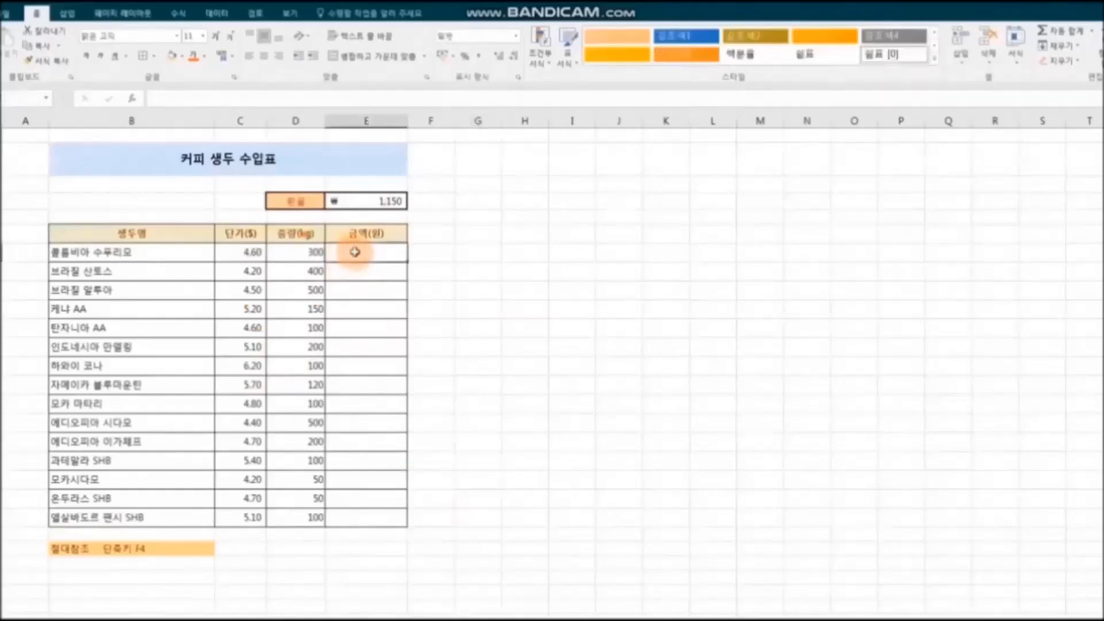
type("=")
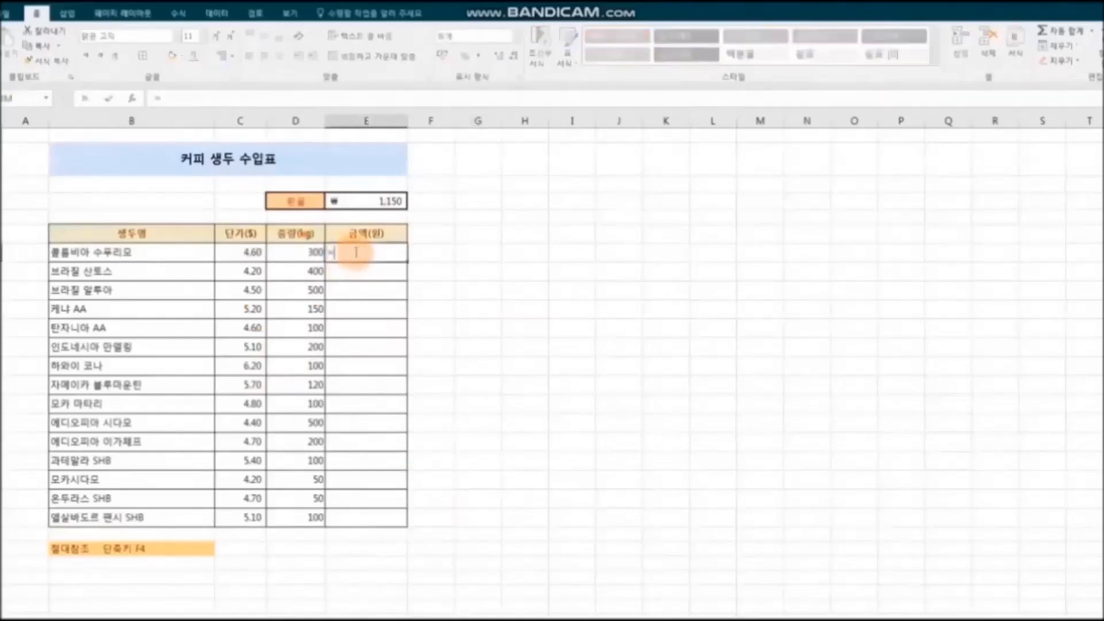
left_click(247, 254)
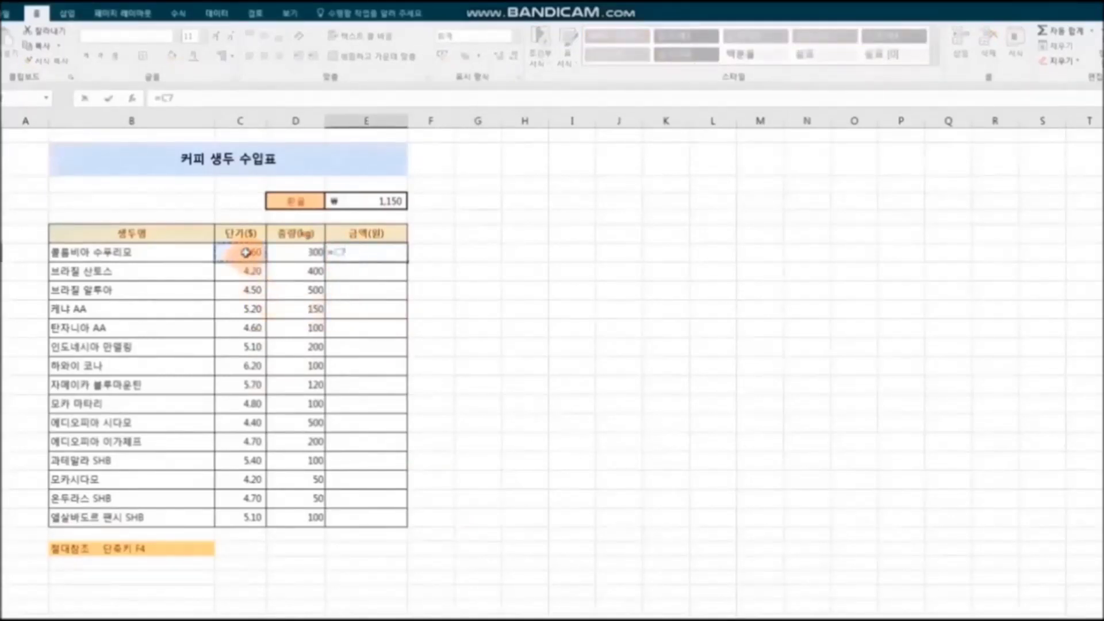
type("*")
left_click(382, 198)
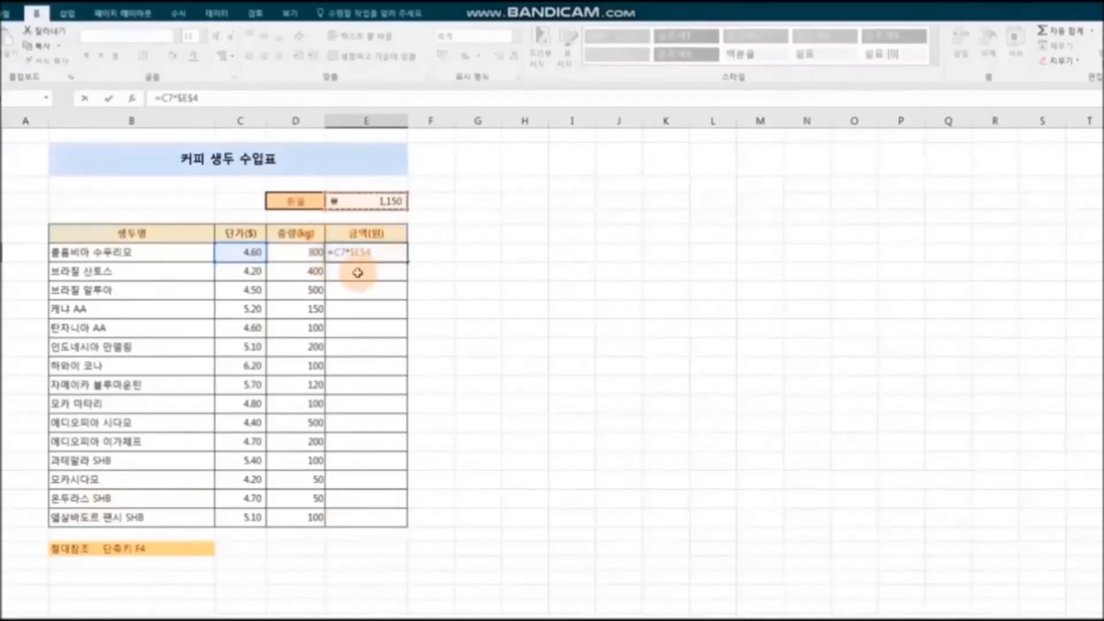
type("*")
left_click(299, 252)
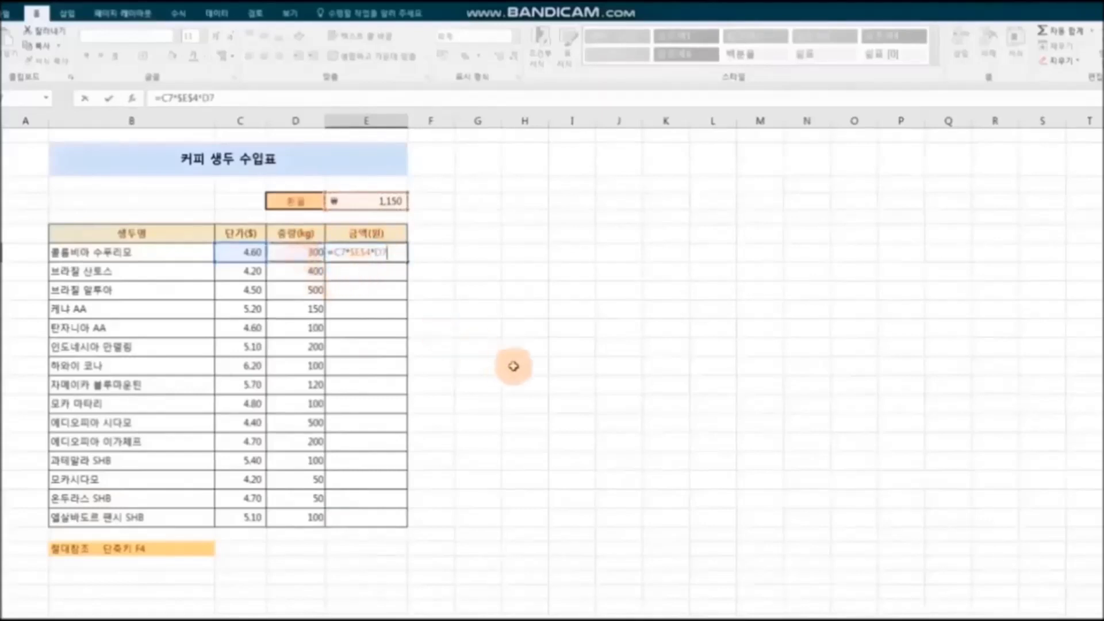
key("Return")
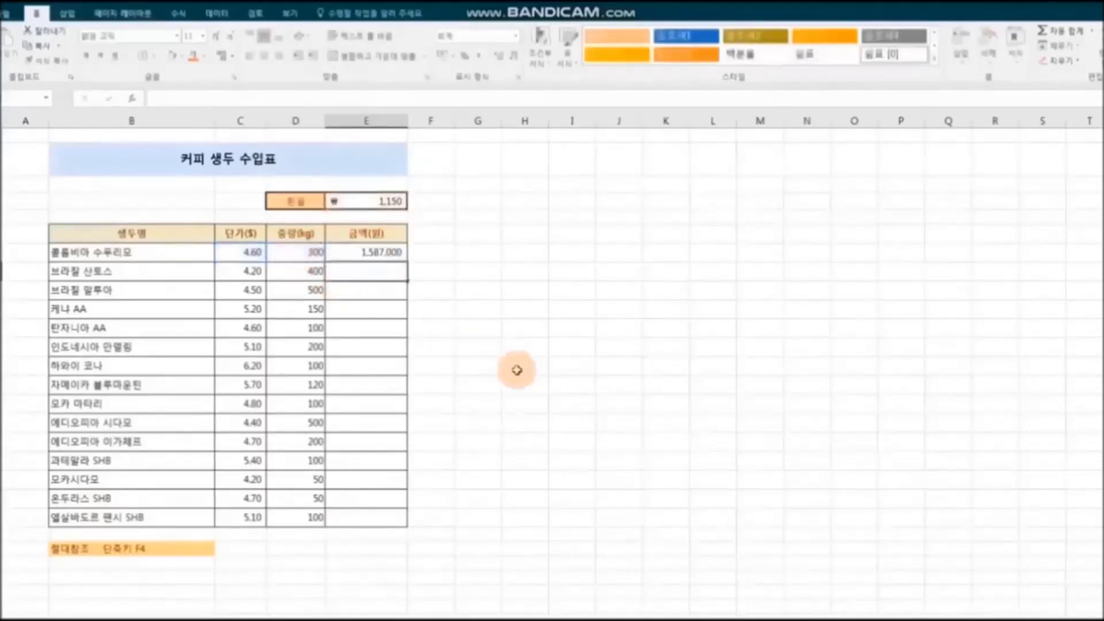
- Fill the absolute-reference formula from E7 down to E21 for all the coffee beans
left_click(373, 253)
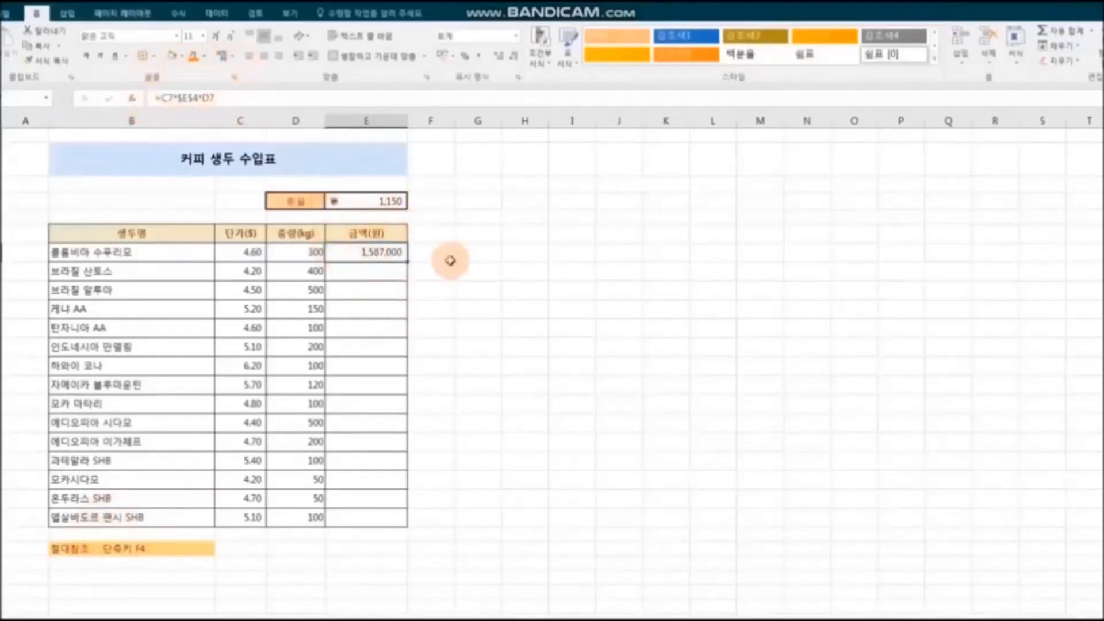
left_click_drag(409, 263, 407, 527)
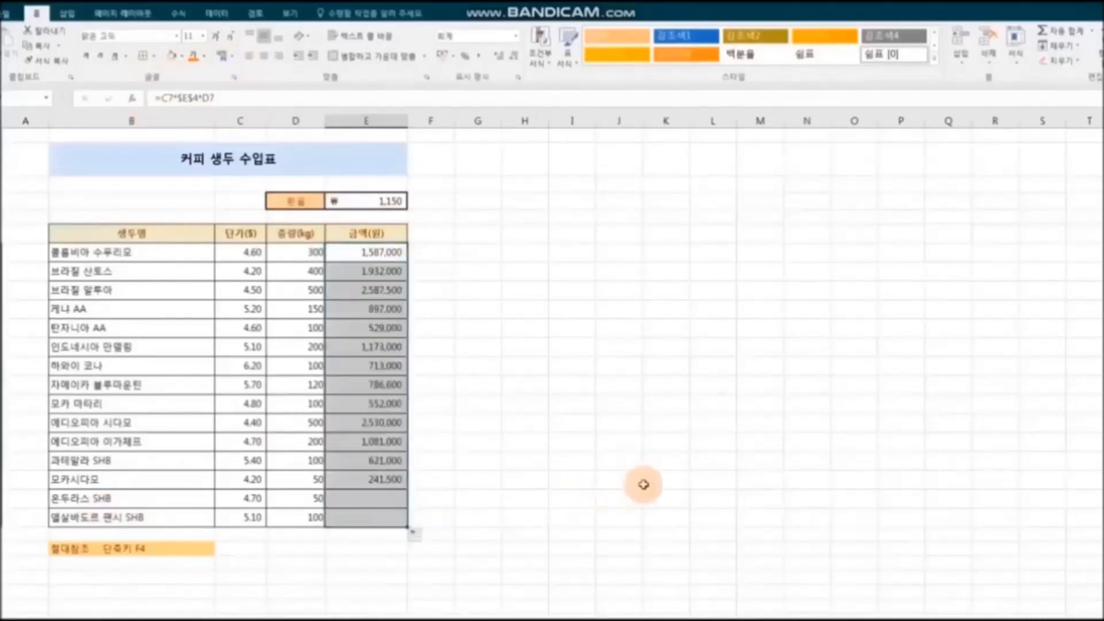
left_click(857, 505)
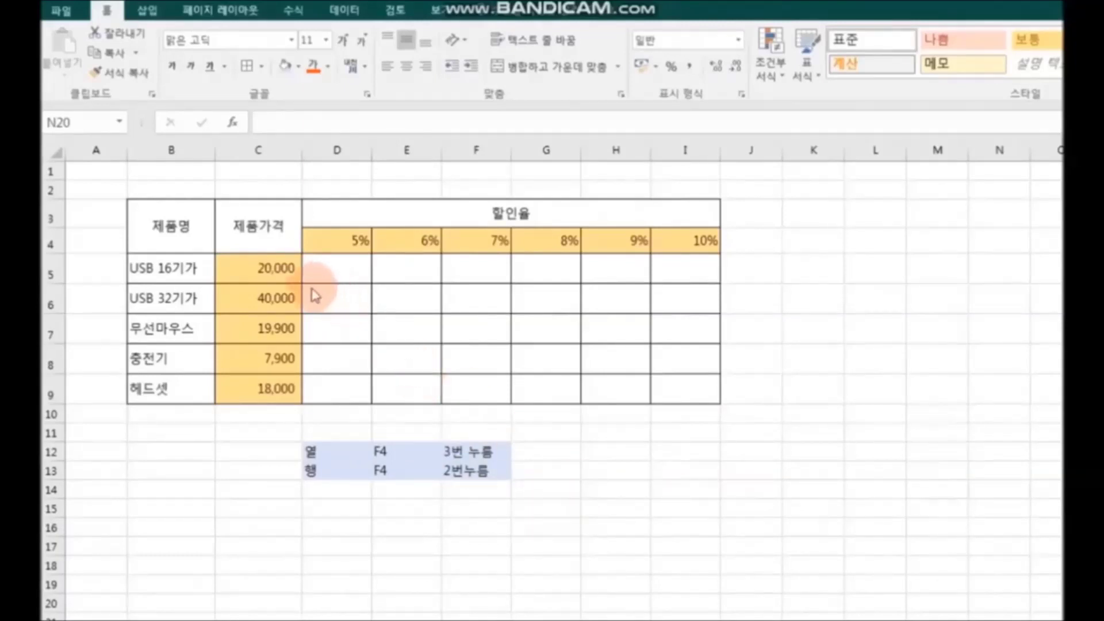
- Enter =$C5*D$4 in D5 of the discount-rate table as the discount amount for USB 16기가 at 5%
left_click(337, 270)
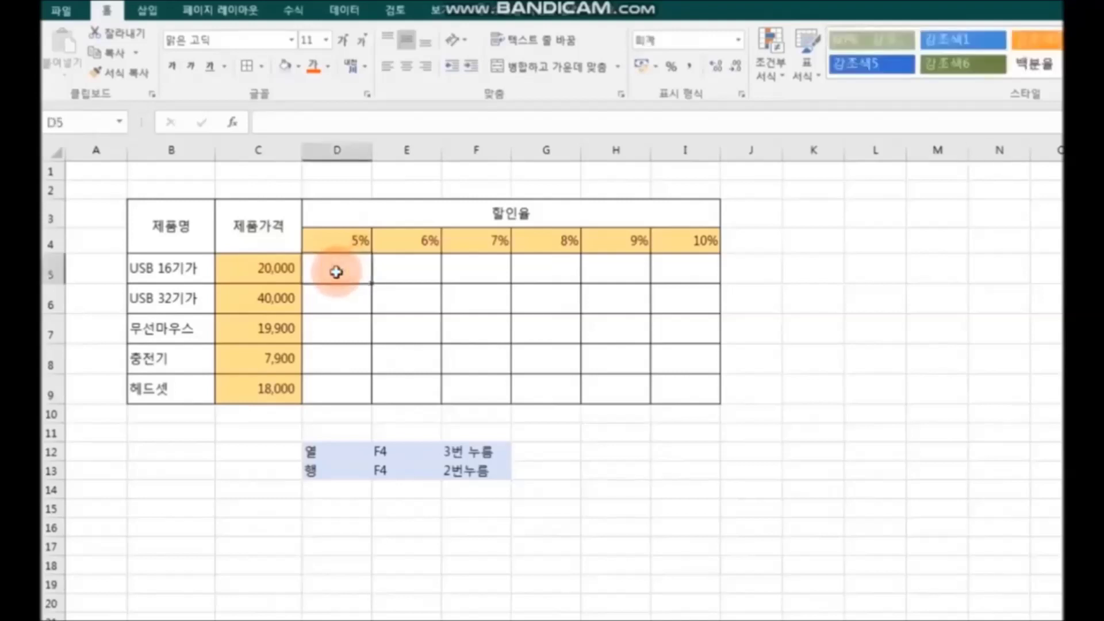
type("=")
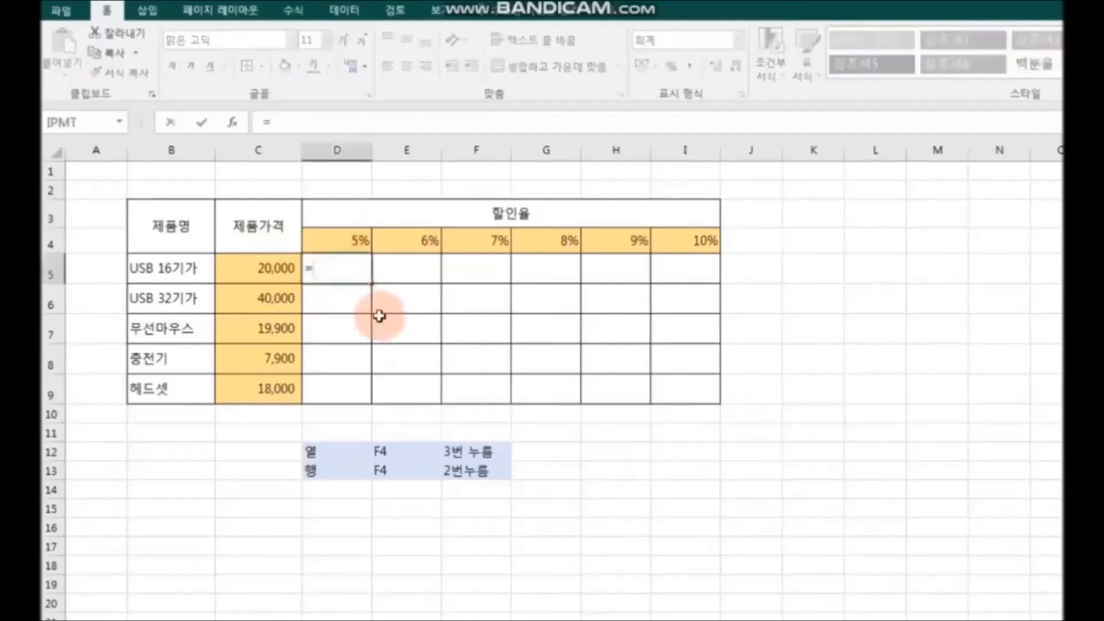
left_click(276, 271)
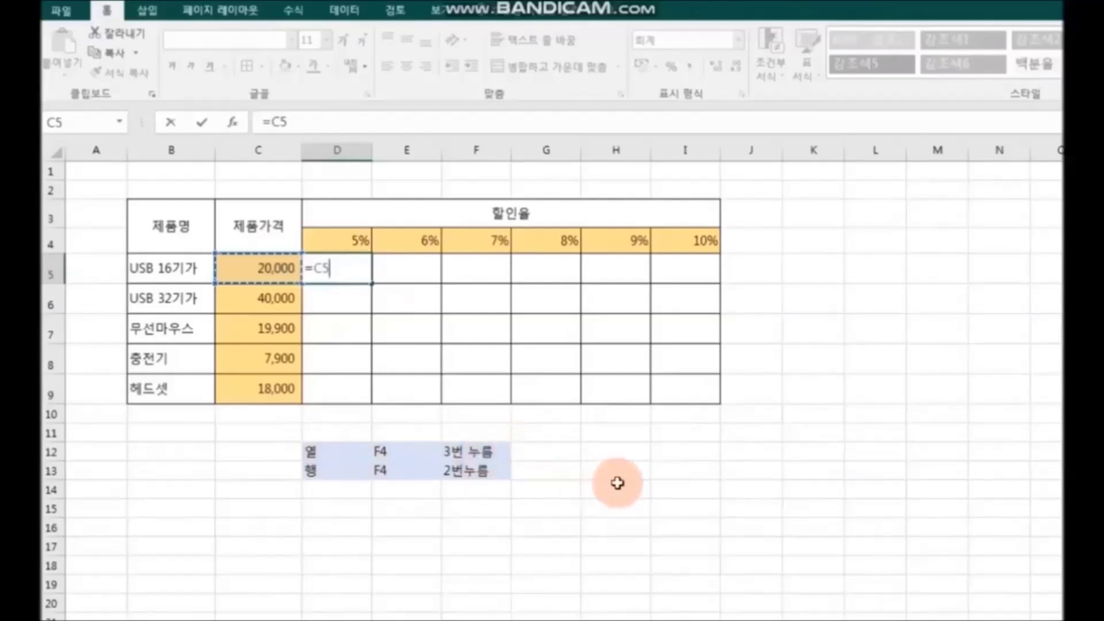
key("F4")
key("F4")
key("F4")
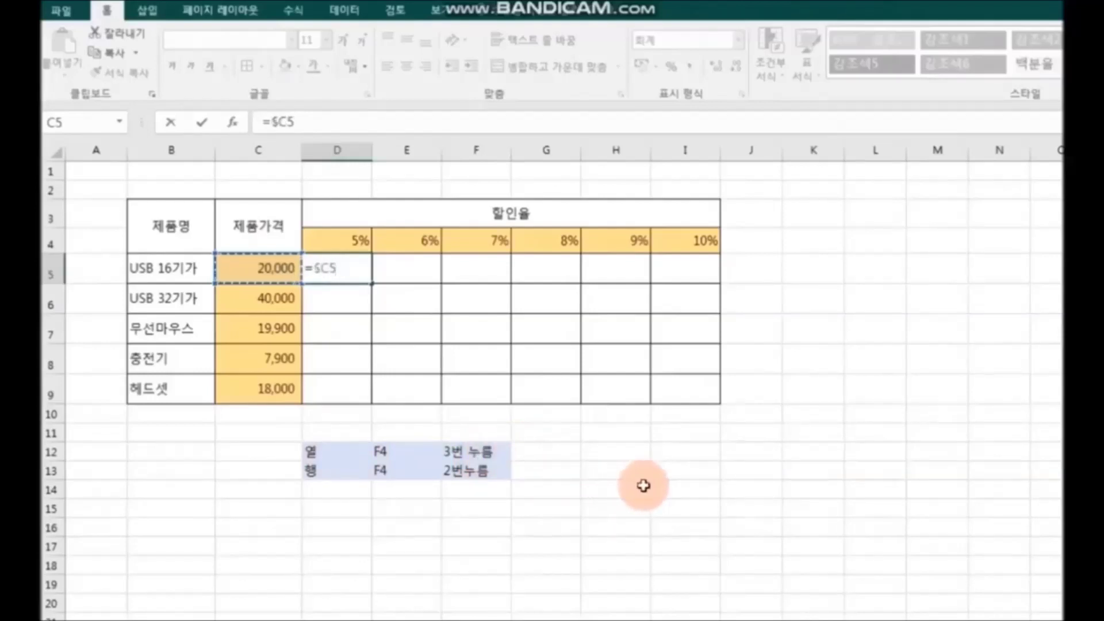
type("*")
left_click(363, 241)
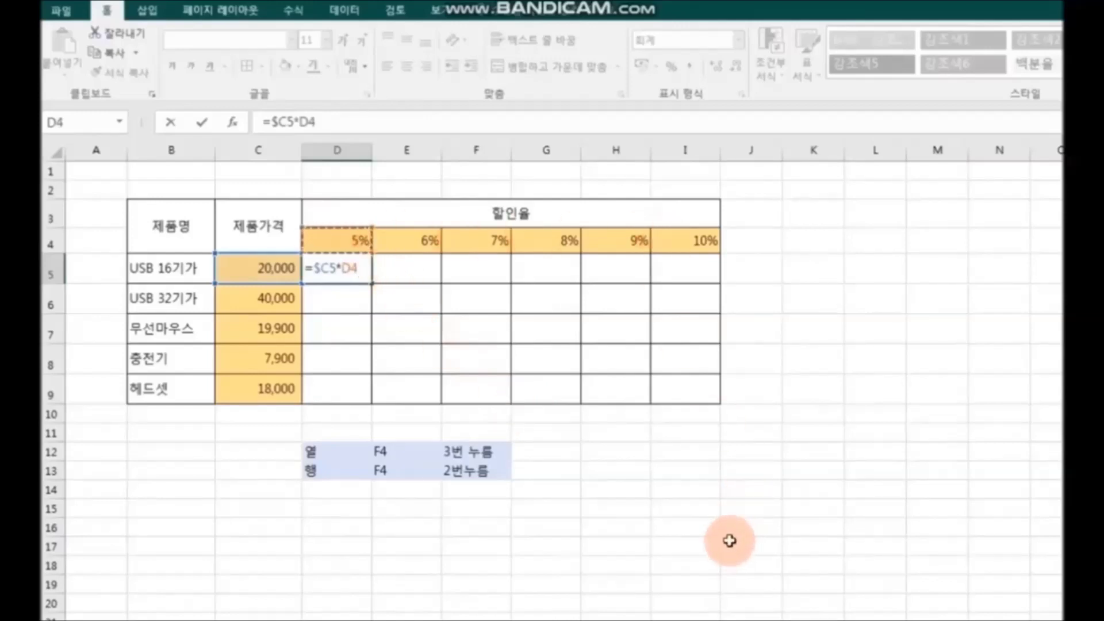
key("F4")
key("F4")
key("Return")
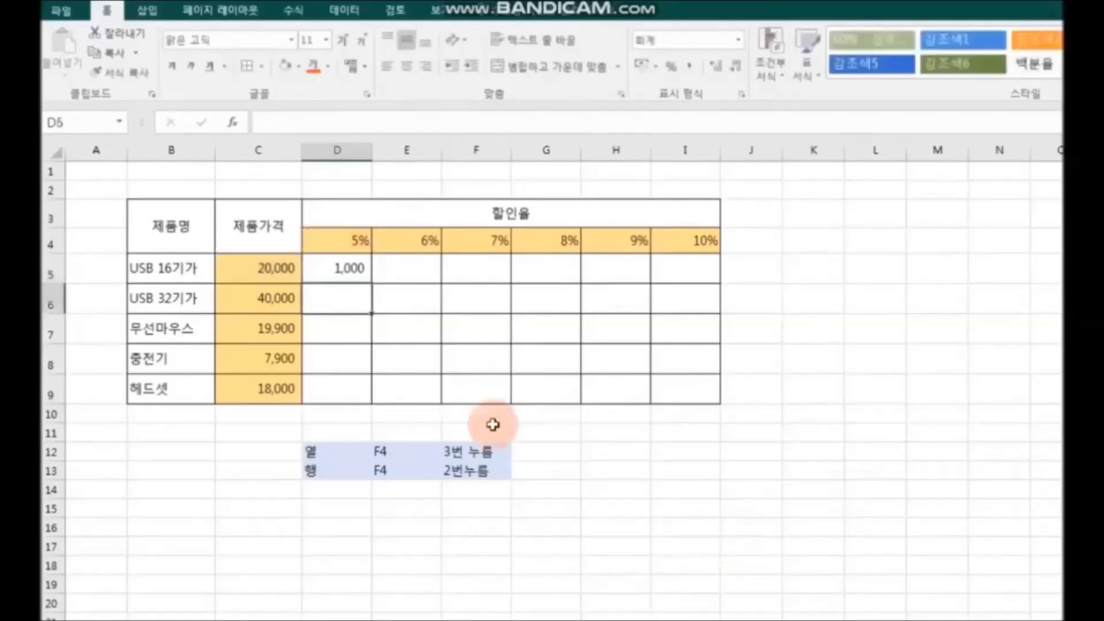
- Fill the mixed-reference formula from D5 across to I5 and down to row 9 for all products and discount rates
left_click(345, 267)
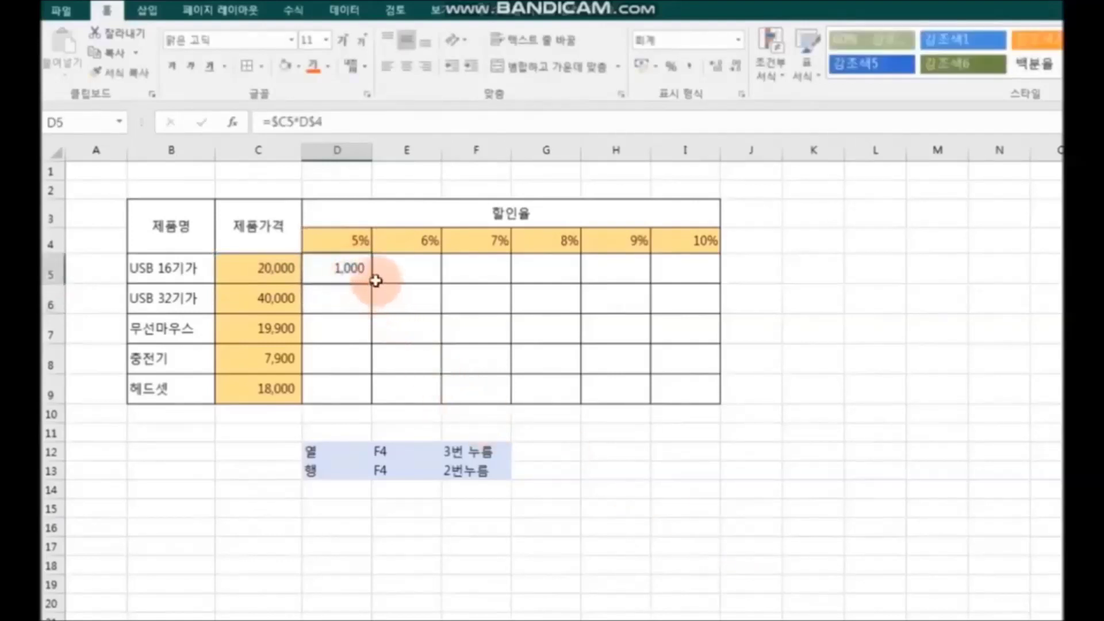
left_click_drag(372, 283, 716, 279)
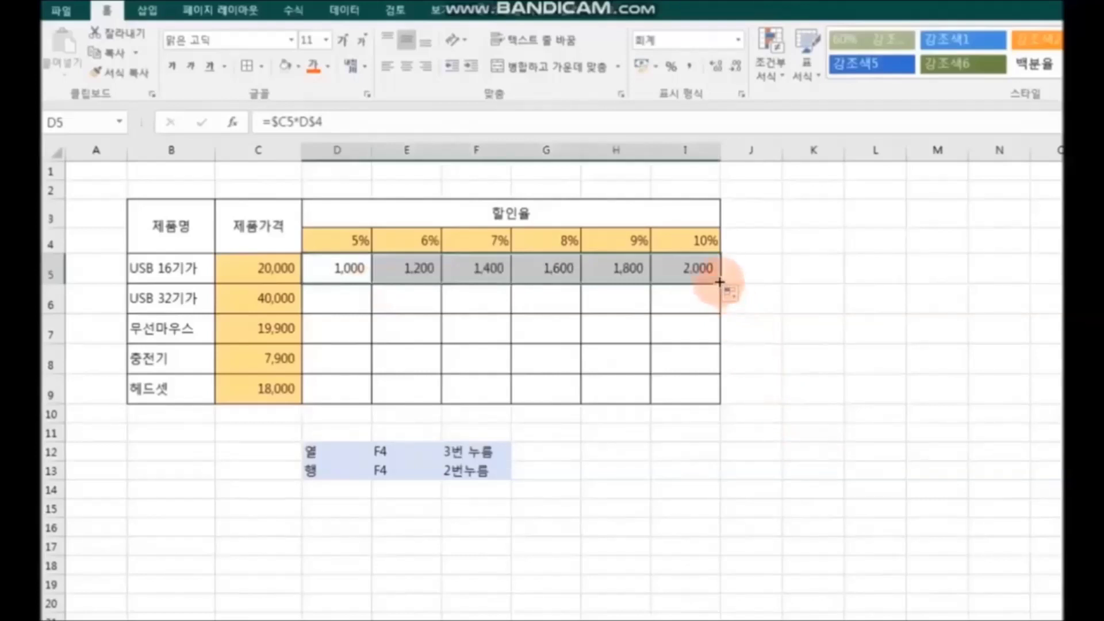
left_click_drag(719, 280, 716, 399)
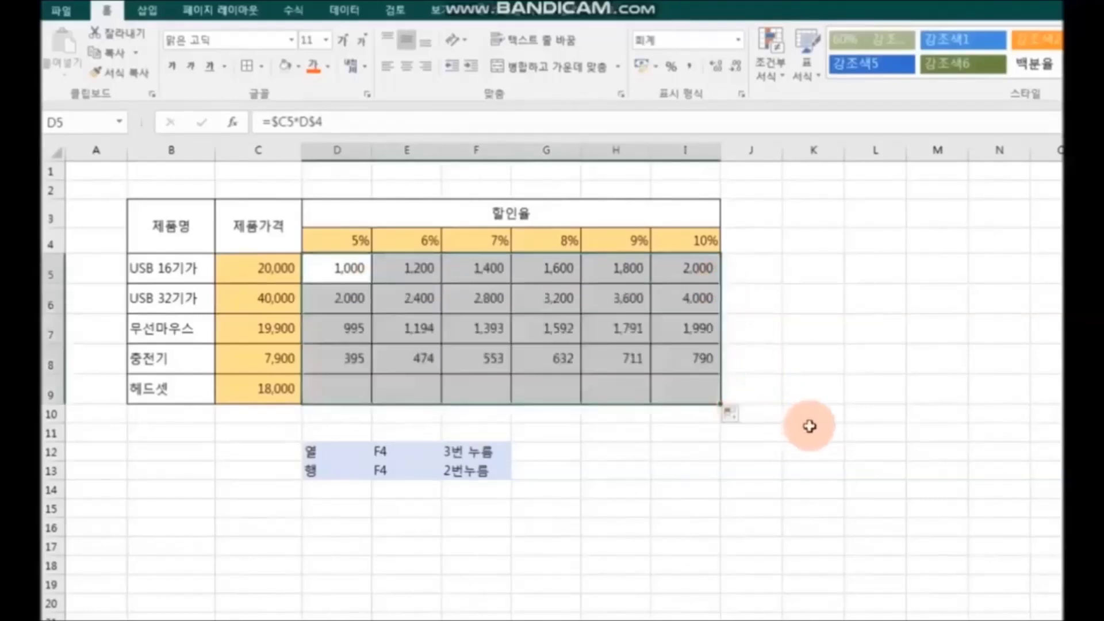
left_click(811, 430)
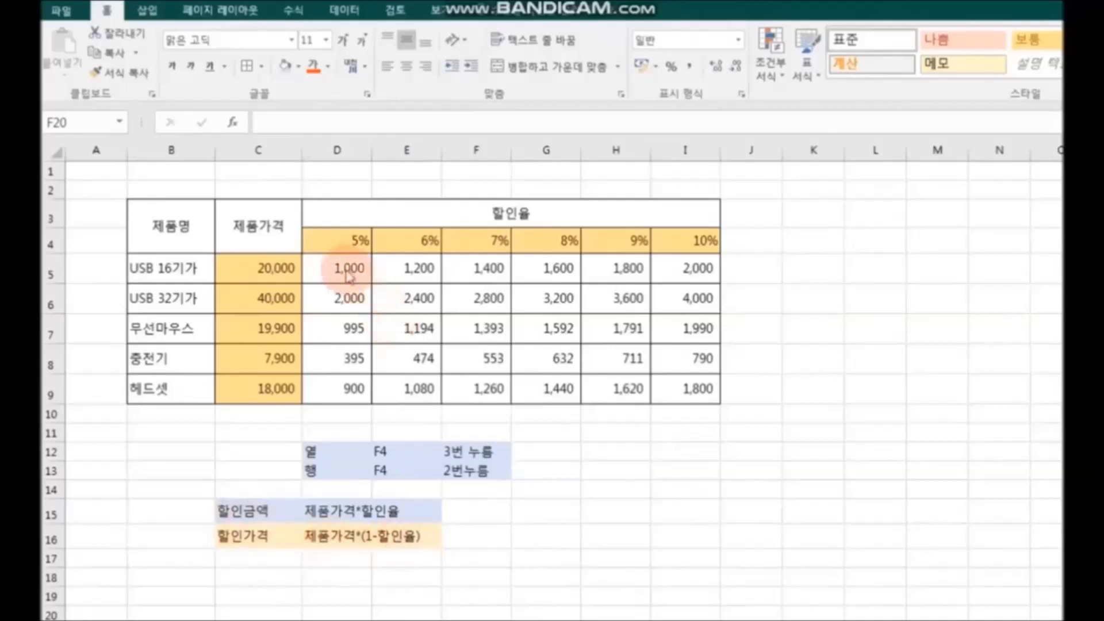
- Replace the formula in D5 with =$C5*(1-D$4) to calculate the discounted price of USB 16기가 at 5%
key("F2")
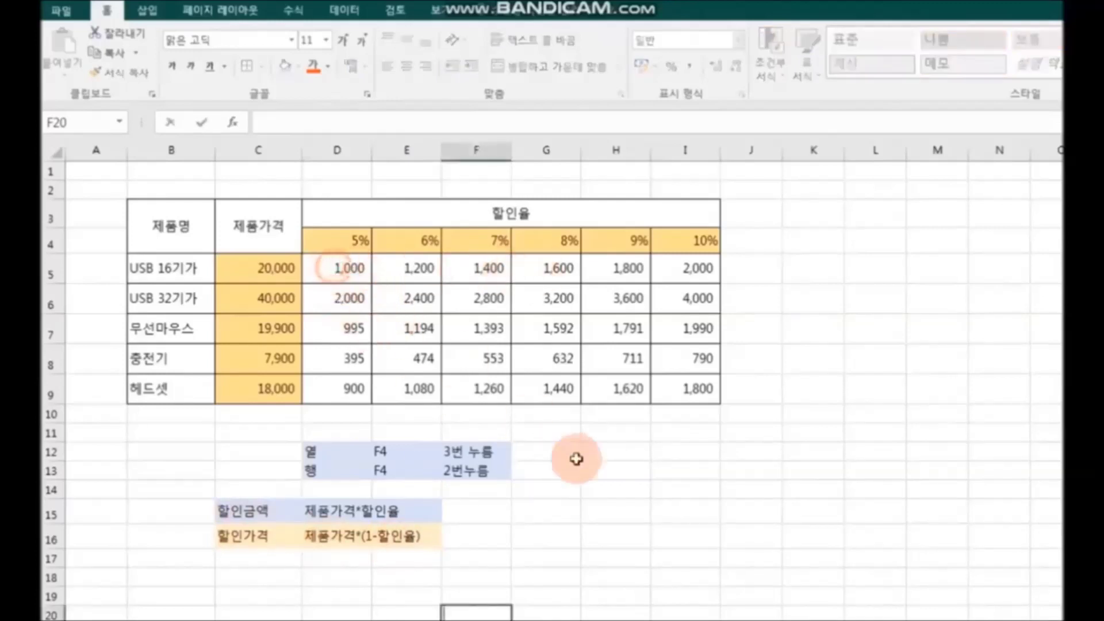
left_click(339, 272)
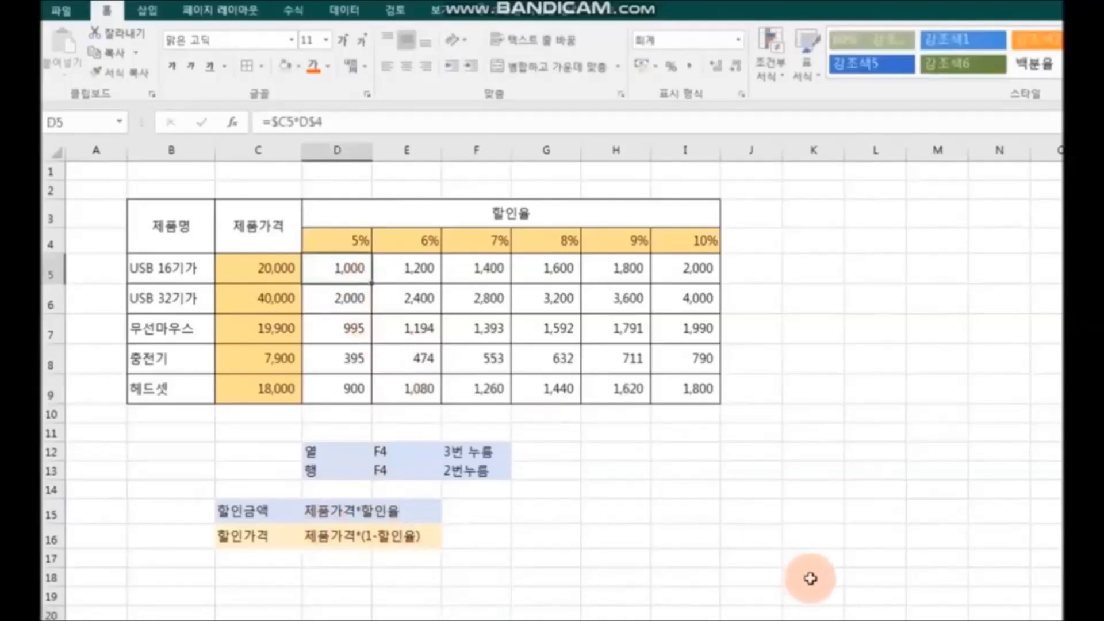
type("=")
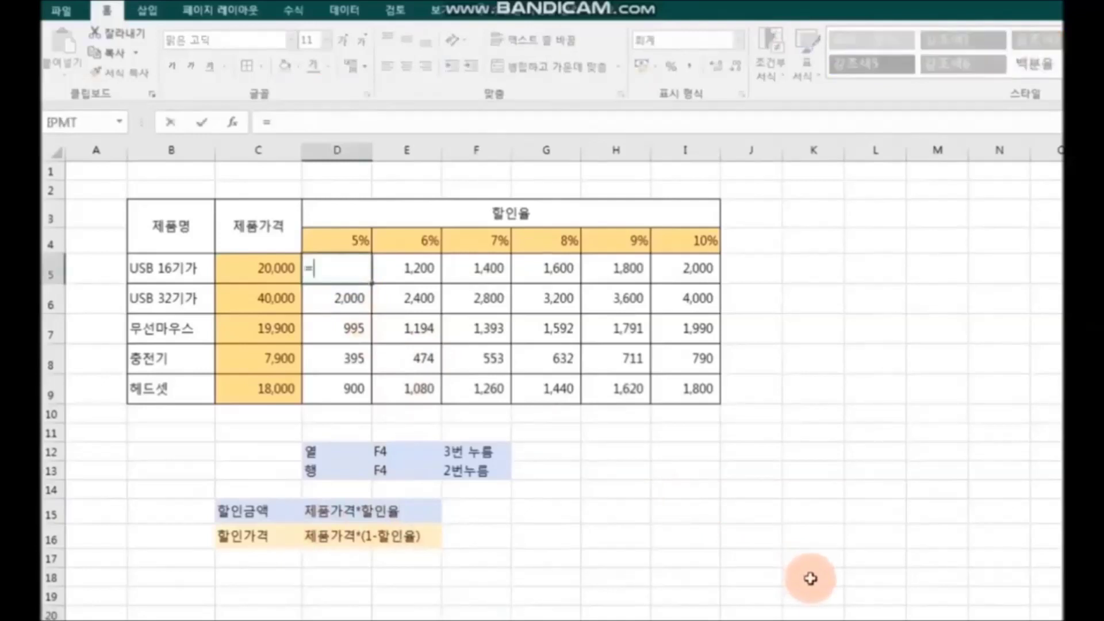
left_click(258, 268)
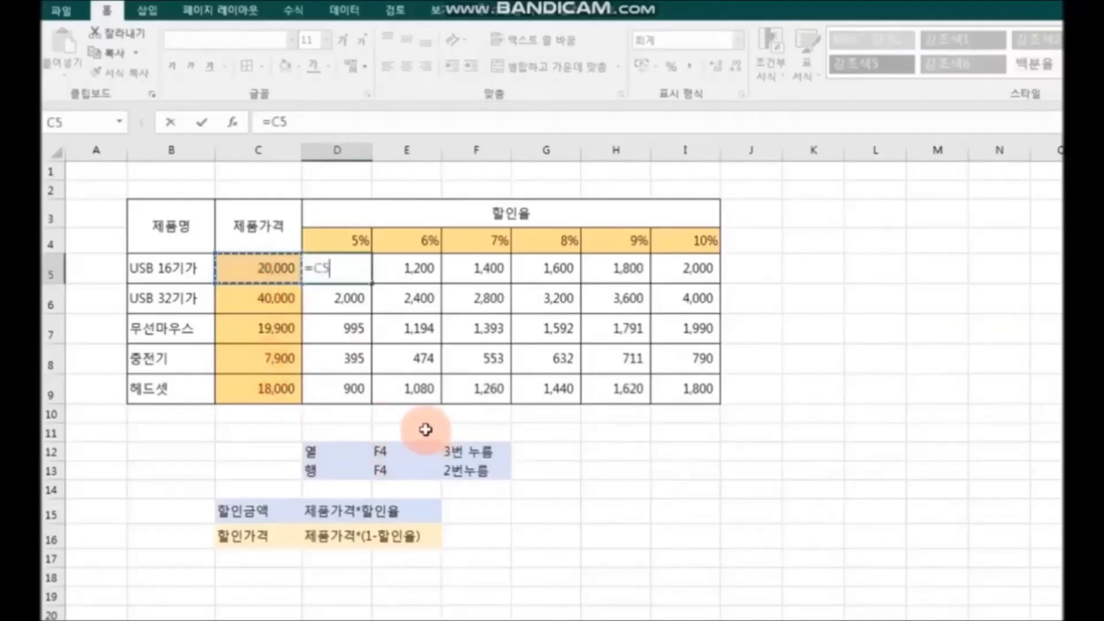
key("F4")
key("F4")
key("F4")
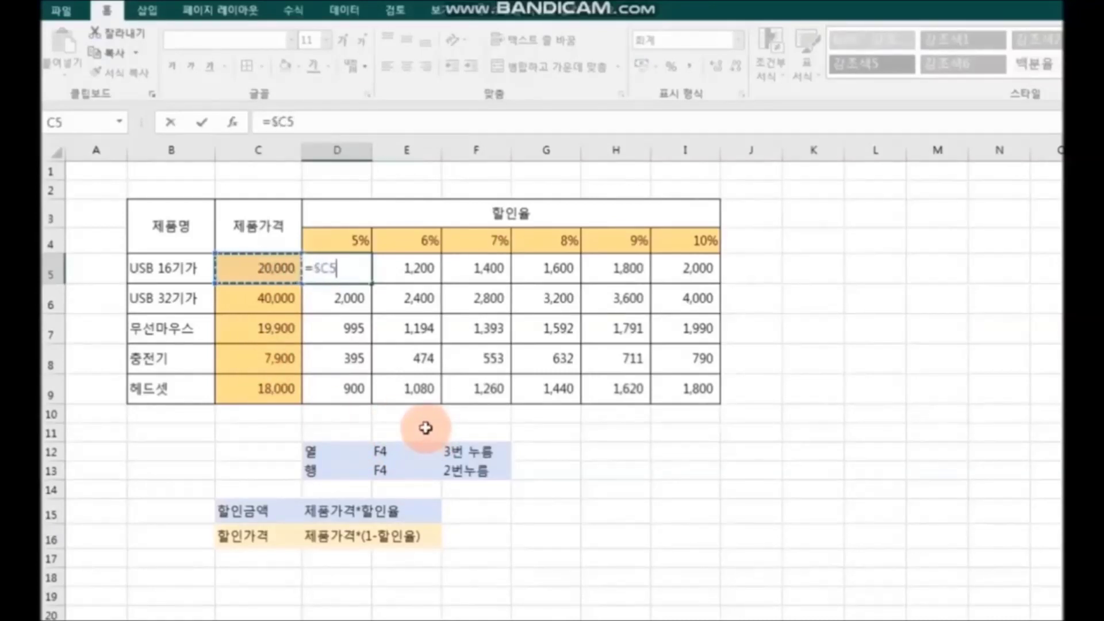
type("*")
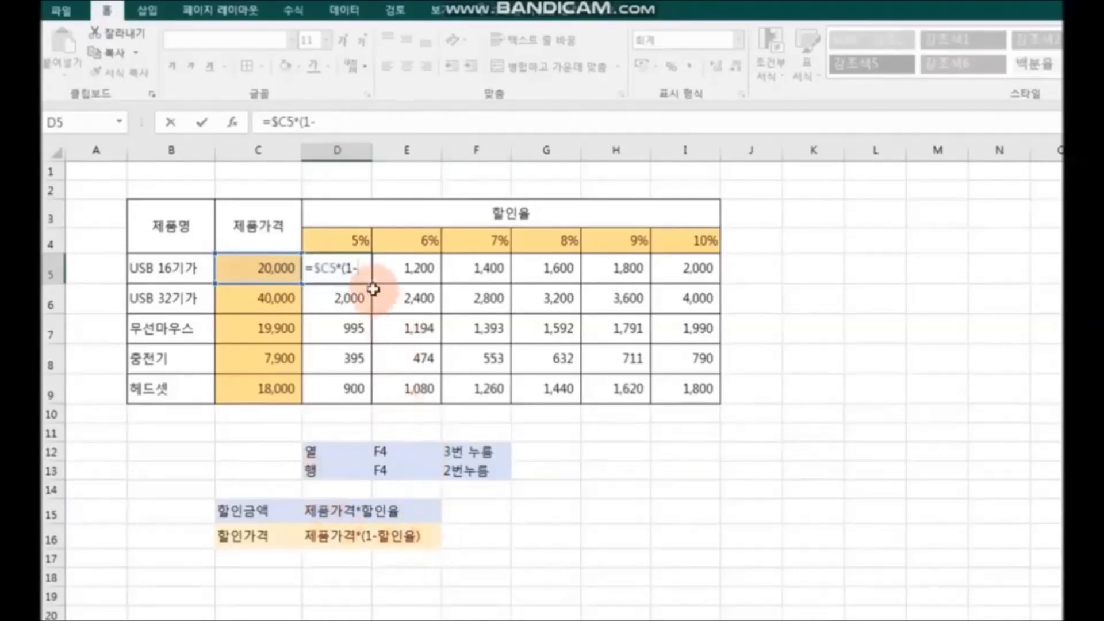
left_click(352, 244)
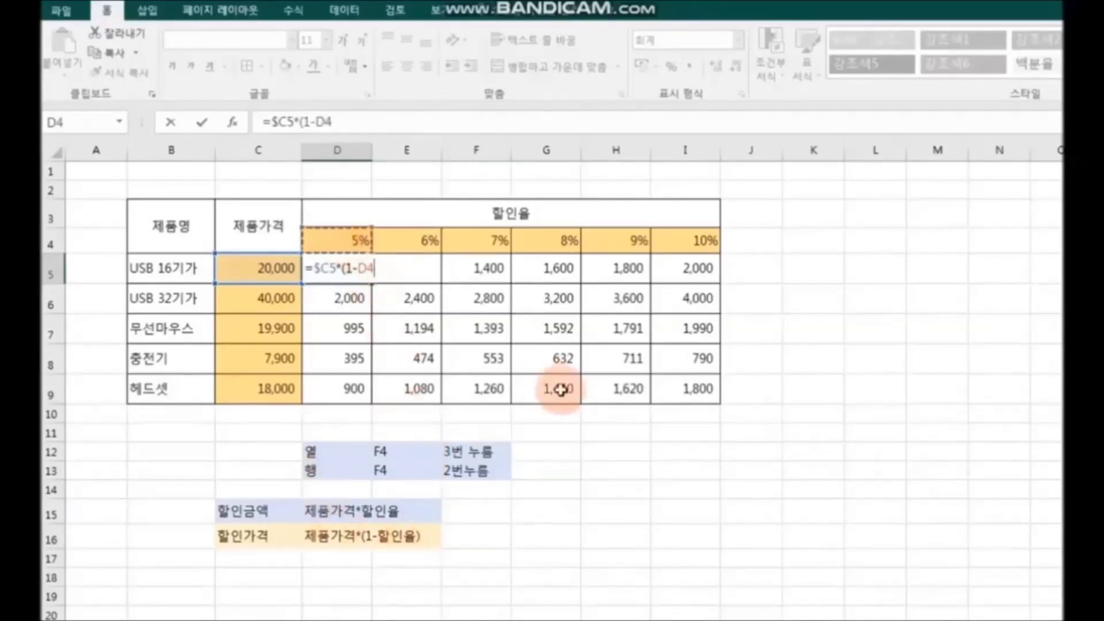
key("F4")
key("F4")
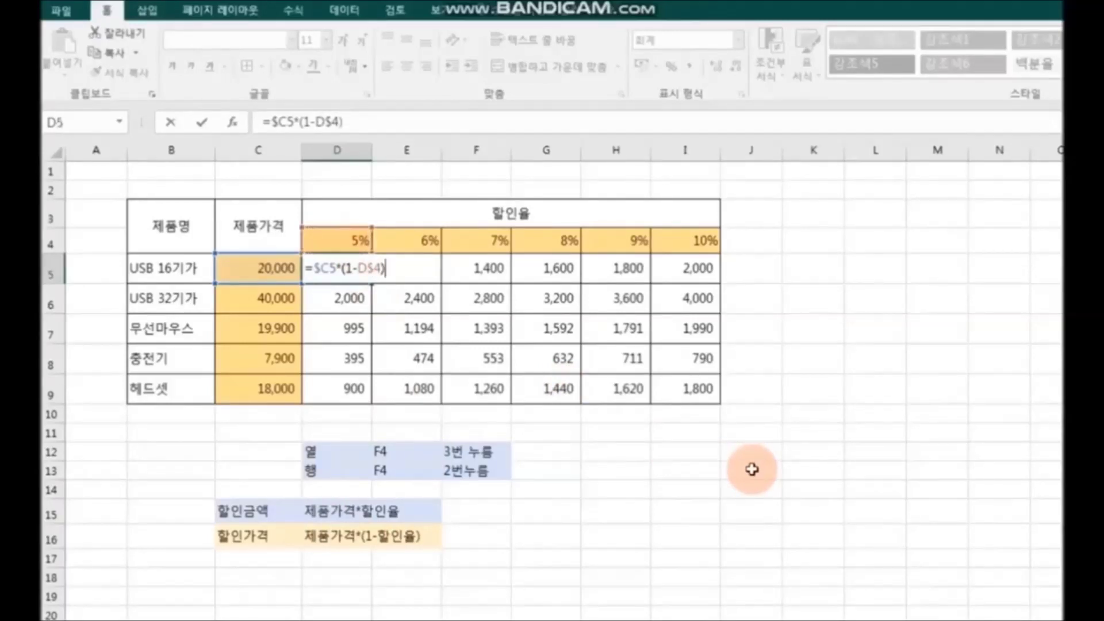
type(")")
key("ctrl+Return")
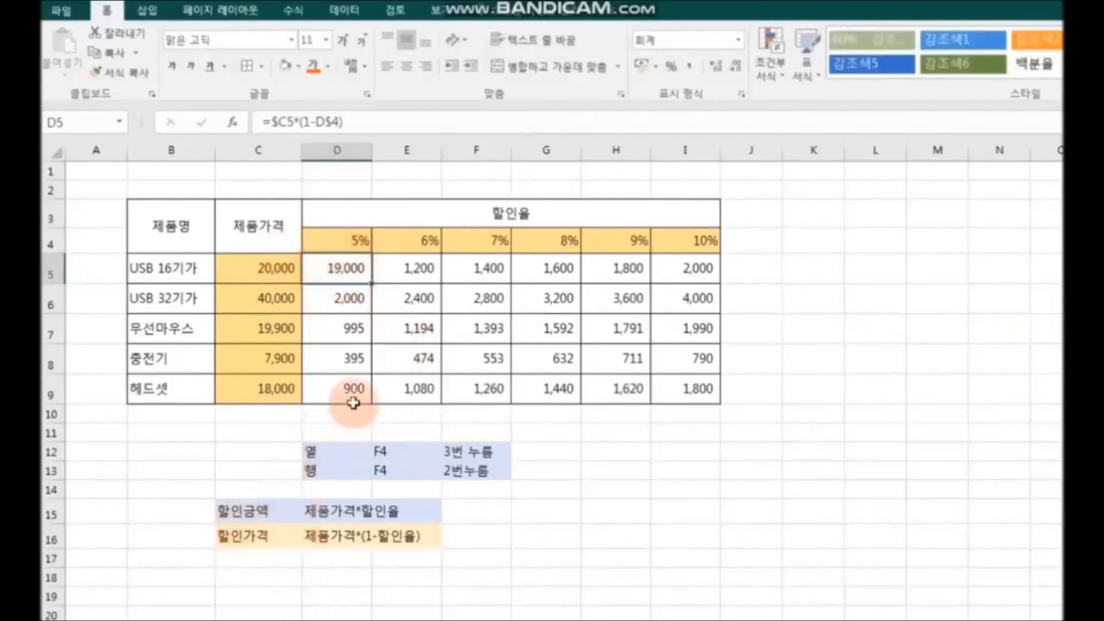
- Fill the discounted-price formula from D5 across to I5 and down to row 9, and deselect the table
left_click_drag(372, 284, 715, 282)
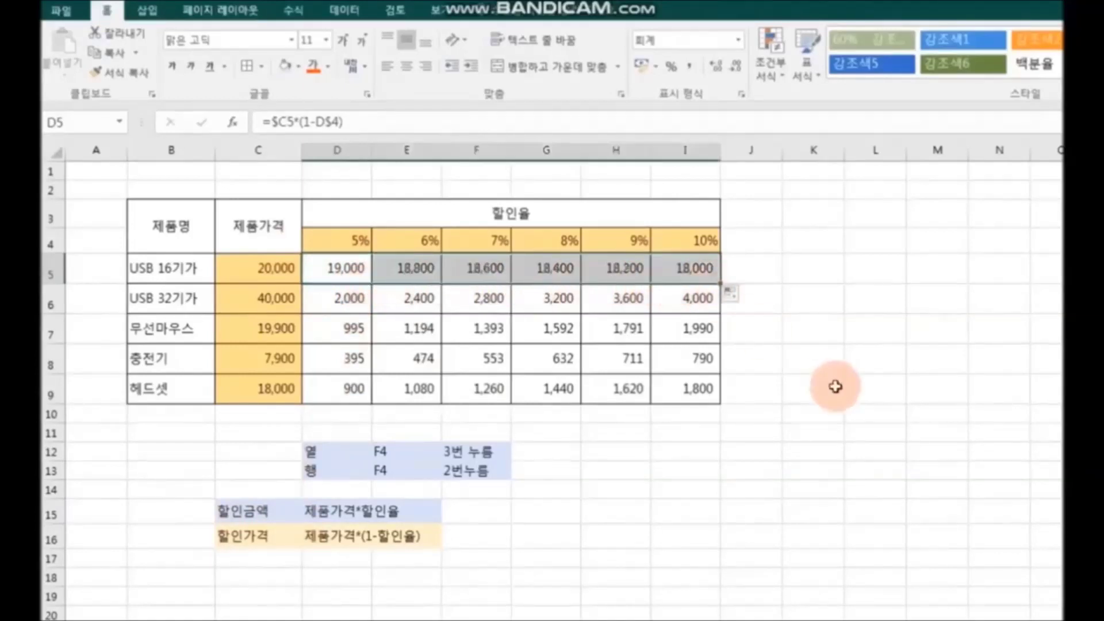
left_click_drag(720, 283, 716, 400)
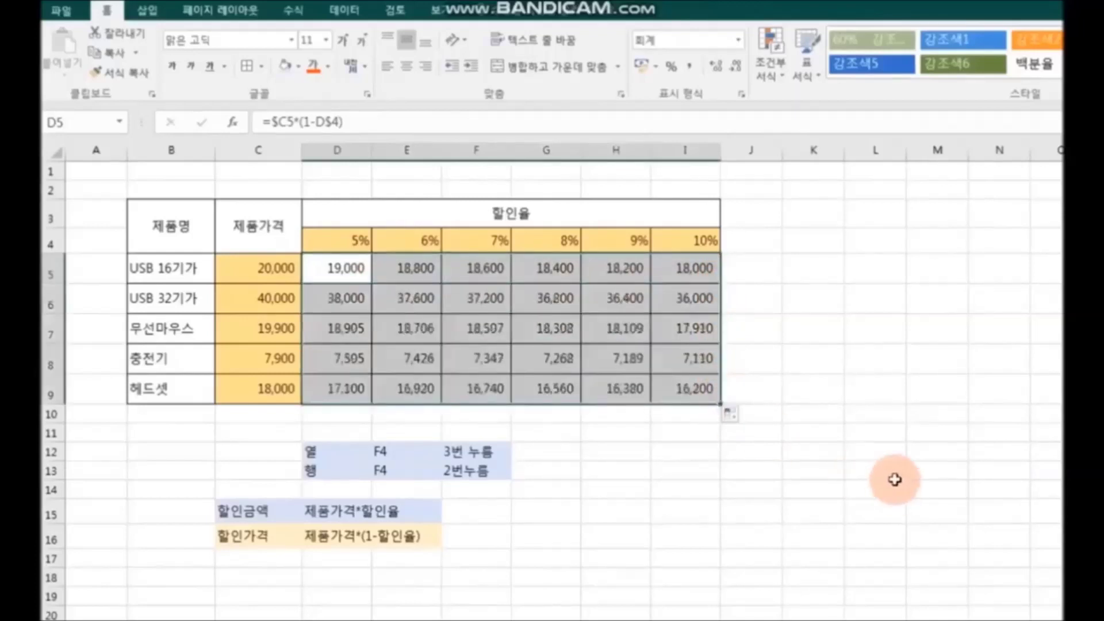
left_click(917, 469)
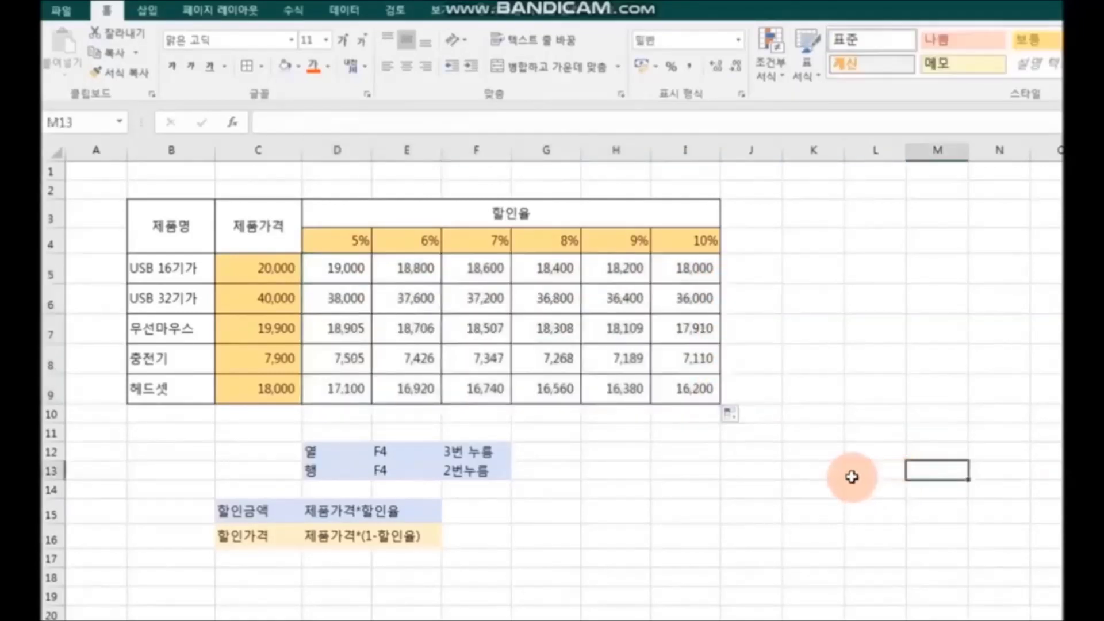
left_click(851, 477)
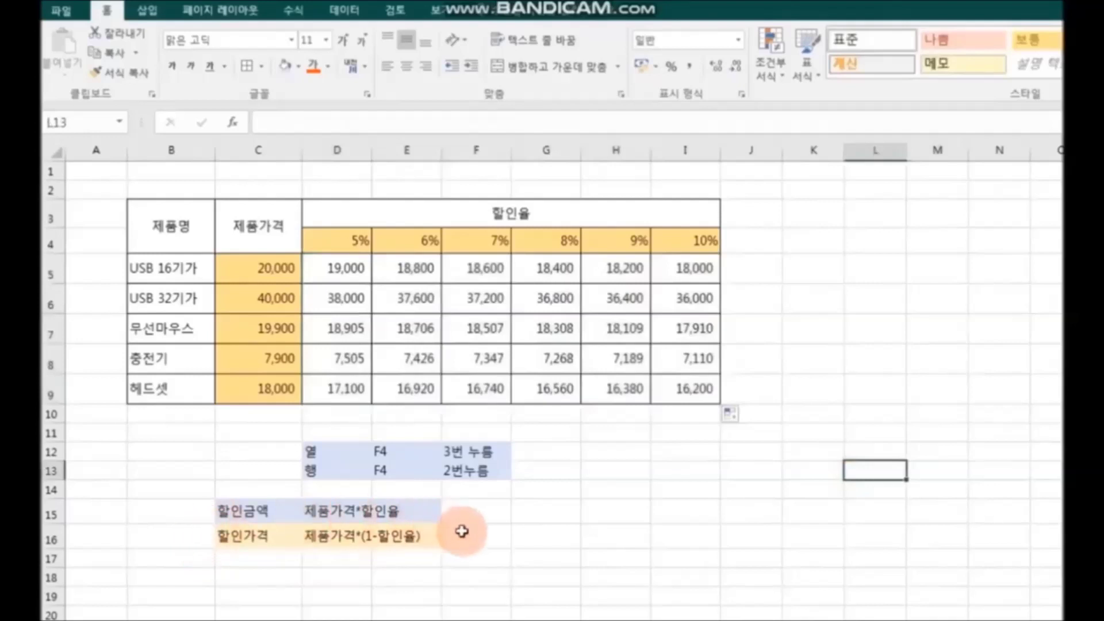